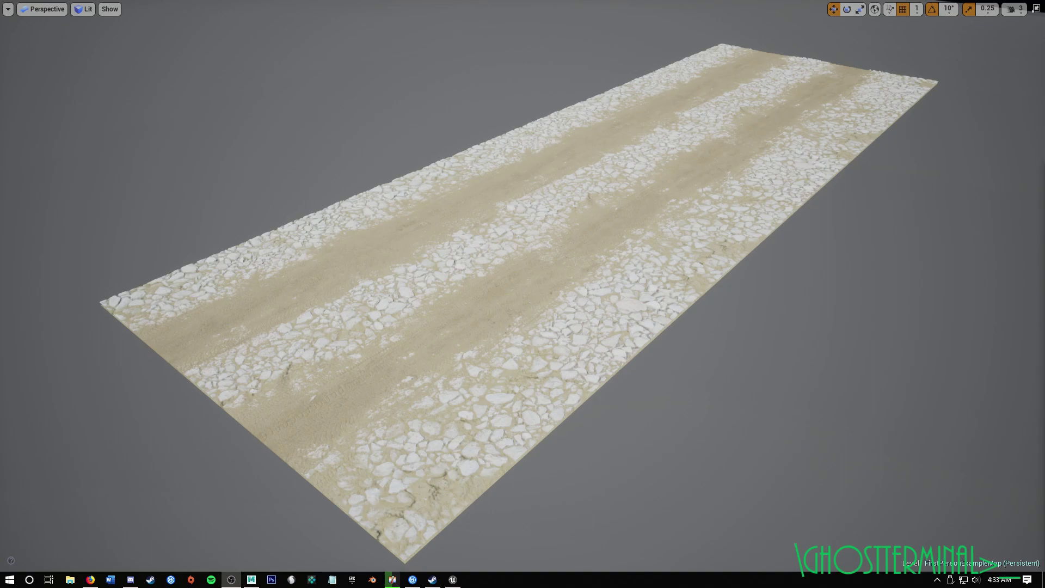
Step: Turn off game view to show the decal icons, then select the near, middle and far wheel-track decals in turn
{"action": "left_click", "coordinate": [512, 422]}
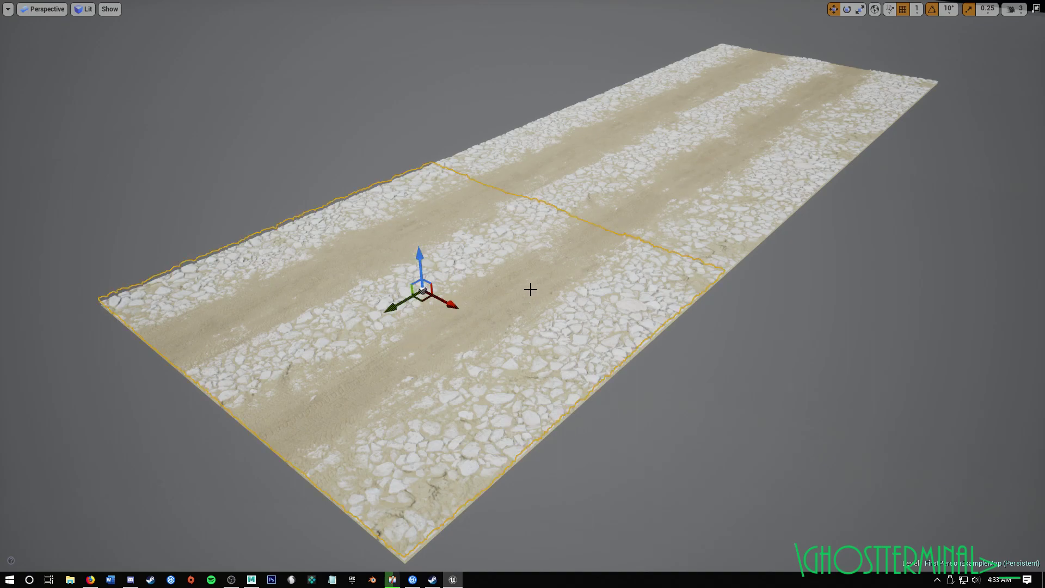
{"action": "key", "text": "g"}
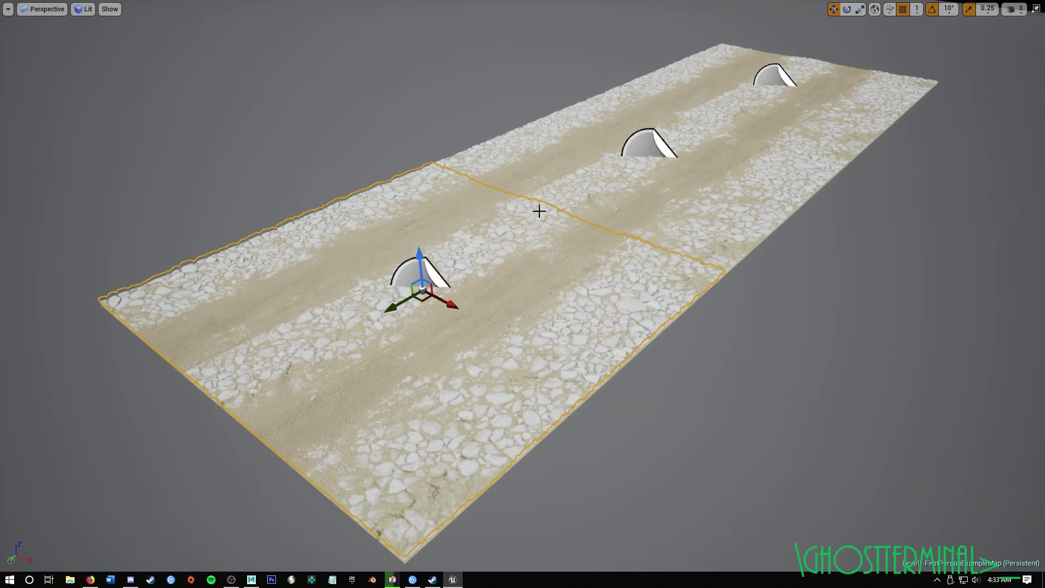
{"action": "left_click", "coordinate": [411, 277]}
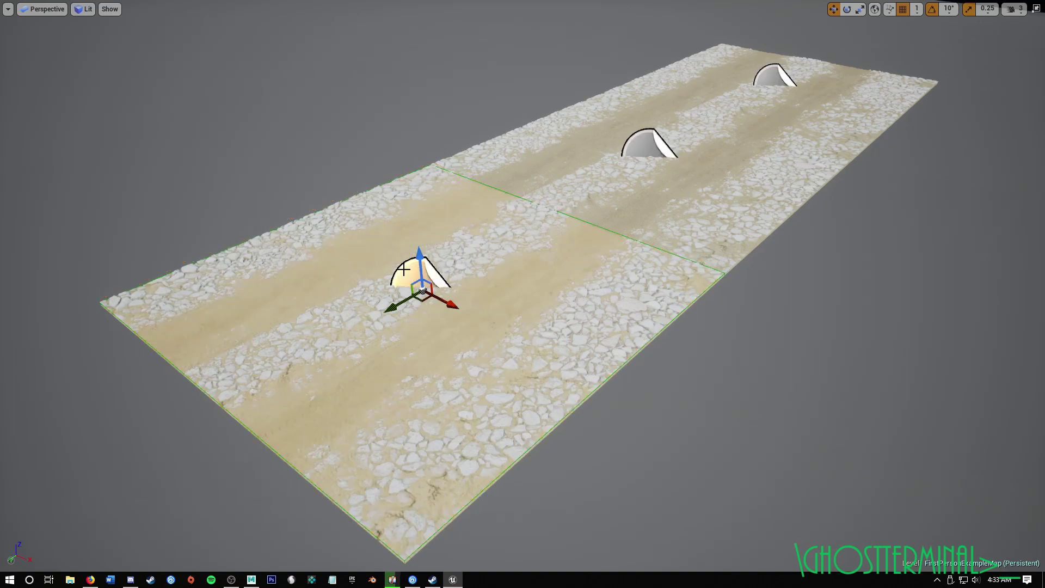
{"action": "left_click", "coordinate": [646, 140]}
{"action": "left_click", "coordinate": [768, 77]}
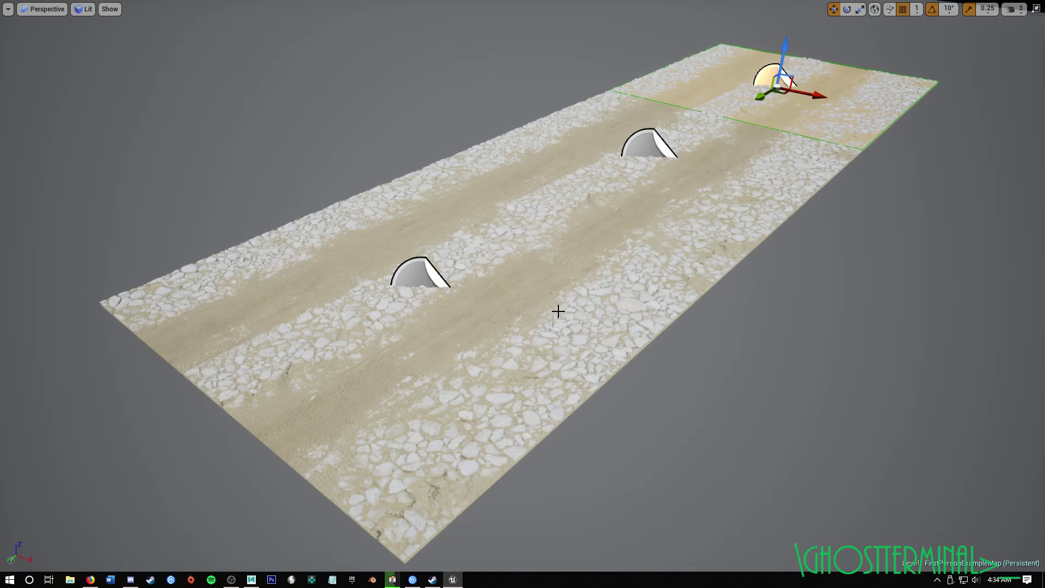
Step: Select the road mesh pieces under the decals one by one up to the far piece, then clear the selection
{"action": "left_click", "coordinate": [540, 247]}
{"action": "left_click", "coordinate": [734, 162]}
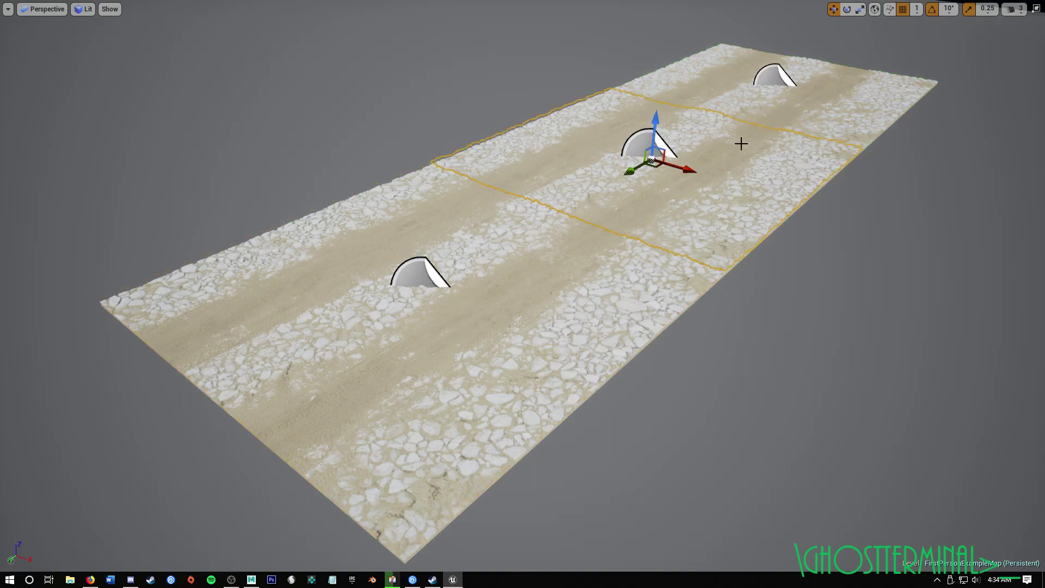
{"action": "left_click", "coordinate": [830, 94]}
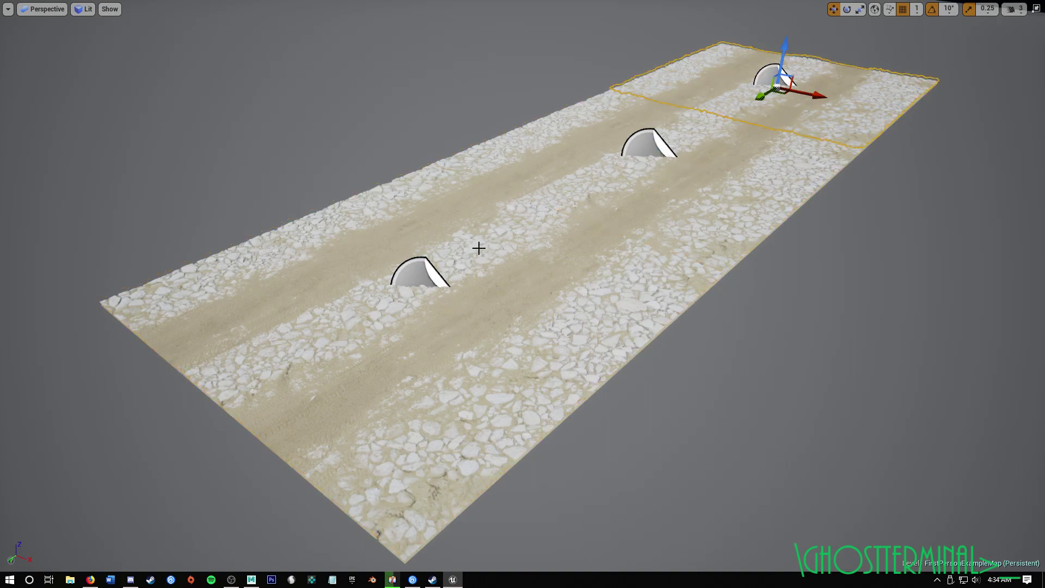
{"action": "mouse_move", "coordinate": [651, 232]}
{"action": "right_mouse_down"}
{"action": "mouse_move", "coordinate": [702, 204]}
{"action": "mouse_move", "coordinate": [658, 229]}
{"action": "right_mouse_up"}
{"action": "key", "text": "Escape"}
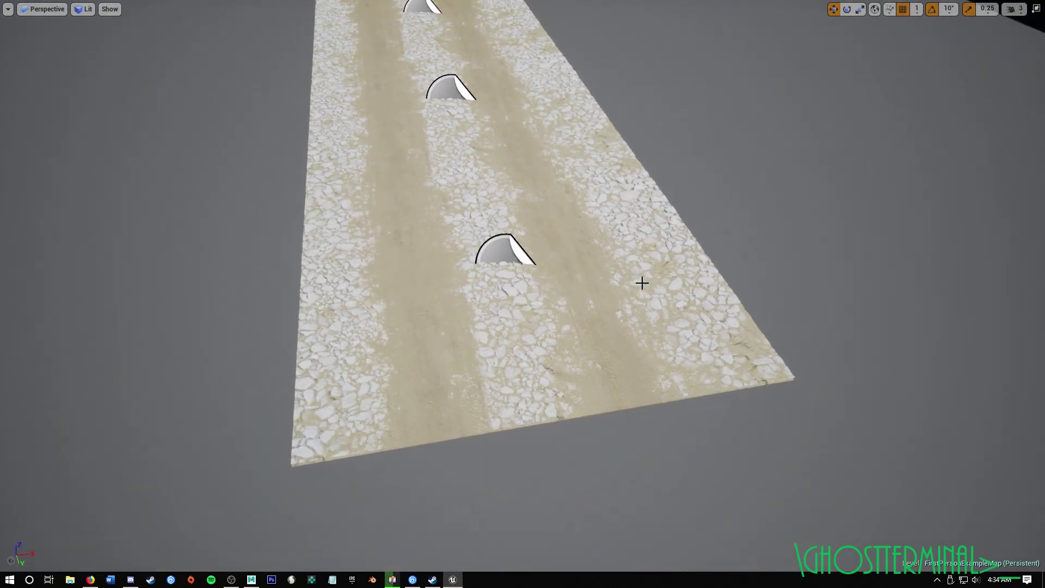
Step: View the road from its near end and reselect its wheel-track decals individually, finishing on the far one
{"action": "right_click_drag", "start_coordinate": [642, 284], "coordinate": [625, 288]}
{"action": "right_click_drag", "start_coordinate": [512, 157], "coordinate": [473, 139]}
{"action": "right_click_drag", "start_coordinate": [729, 256], "coordinate": [729, 249]}
{"action": "mouse_move", "coordinate": [712, 285]}
{"action": "right_mouse_down"}
{"action": "mouse_move", "coordinate": [713, 245]}
{"action": "mouse_move", "coordinate": [712, 283]}
{"action": "right_mouse_up"}
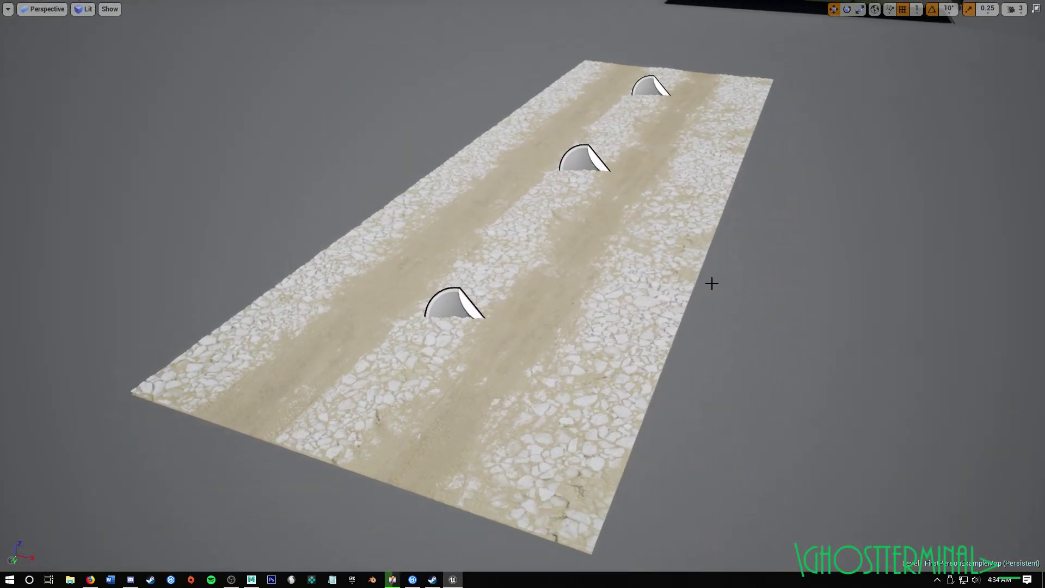
{"action": "right_click_drag", "start_coordinate": [619, 244], "coordinate": [667, 227]}
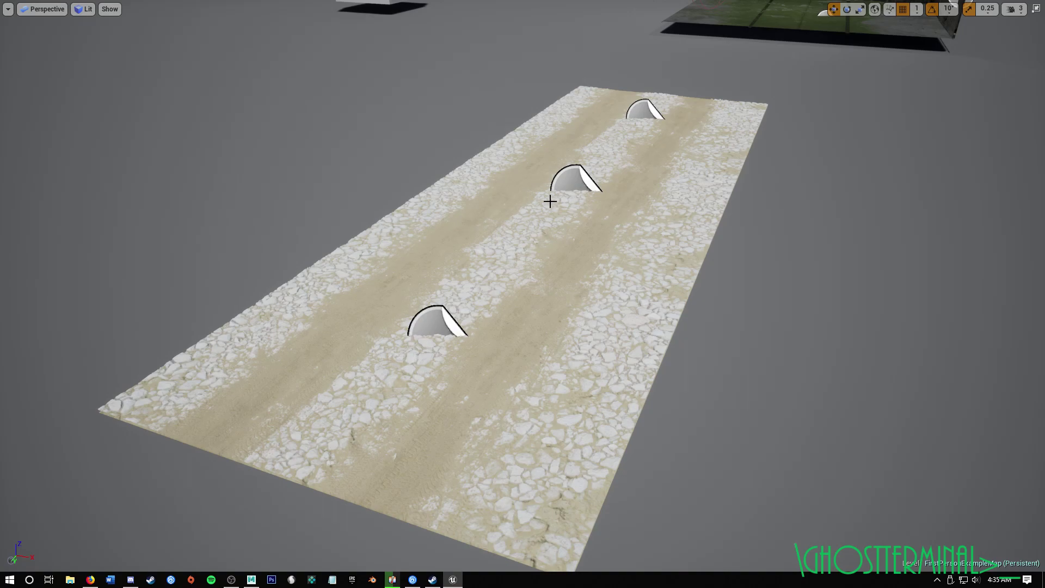
{"action": "left_click", "coordinate": [571, 174]}
{"action": "left_click", "coordinate": [435, 321]}
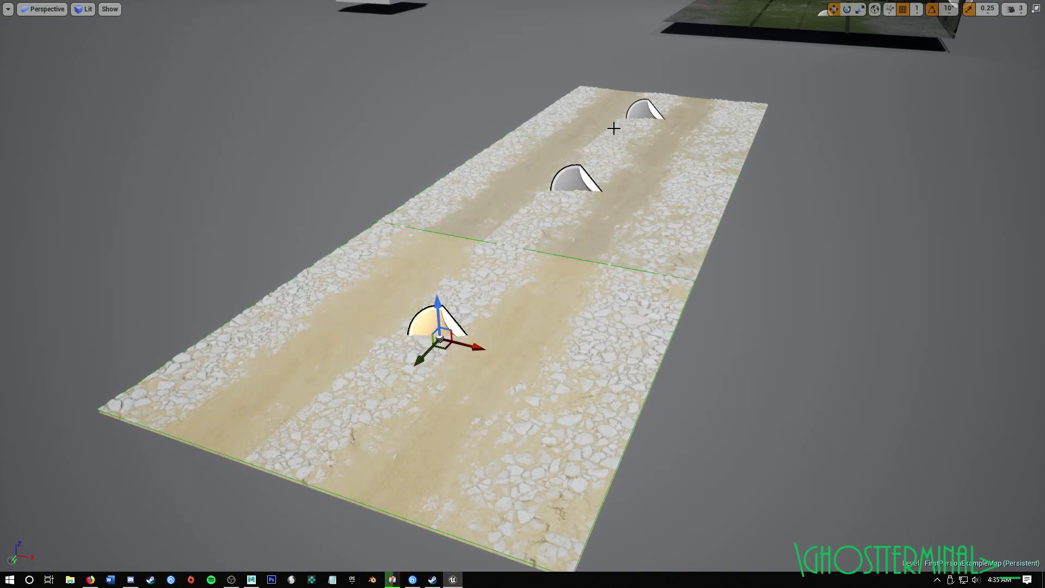
{"action": "left_click", "coordinate": [574, 173]}
{"action": "left_click", "coordinate": [643, 104]}
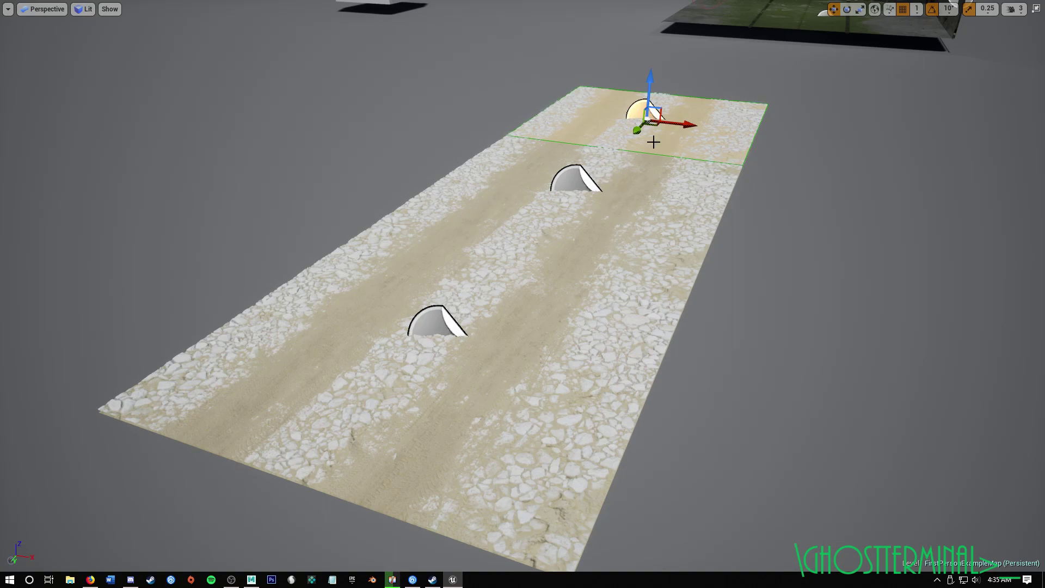
Step: Examine the whole dirt road from several angles and distances, with the decal selection cleared
{"action": "right_click_drag", "start_coordinate": [724, 257], "coordinate": [702, 253]}
{"action": "key", "text": "w"}
{"action": "key", "text": "s"}
{"action": "key", "text": "w"}
{"action": "key", "text": "s"}
{"action": "key", "text": "a"}
{"action": "key", "text": "d"}
{"action": "key", "text": "d"}
{"action": "key", "text": "a"}
{"action": "right_click_drag", "start_coordinate": [649, 166], "coordinate": [675, 167]}
{"action": "key", "text": "d"}
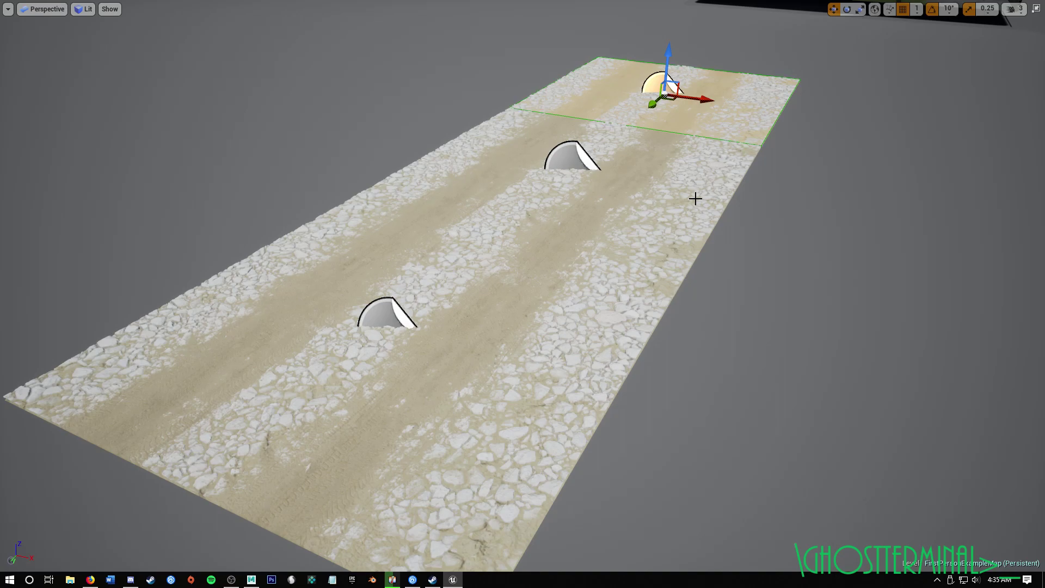
{"action": "mouse_move", "coordinate": [502, 241]}
{"action": "right_mouse_down"}
{"action": "mouse_move", "coordinate": [468, 263]}
{"action": "mouse_move", "coordinate": [511, 253]}
{"action": "mouse_move", "coordinate": [515, 242]}
{"action": "mouse_move", "coordinate": [502, 240]}
{"action": "right_mouse_up"}
{"action": "key", "text": "Escape"}
{"action": "right_click_drag", "start_coordinate": [643, 282], "coordinate": [598, 264]}
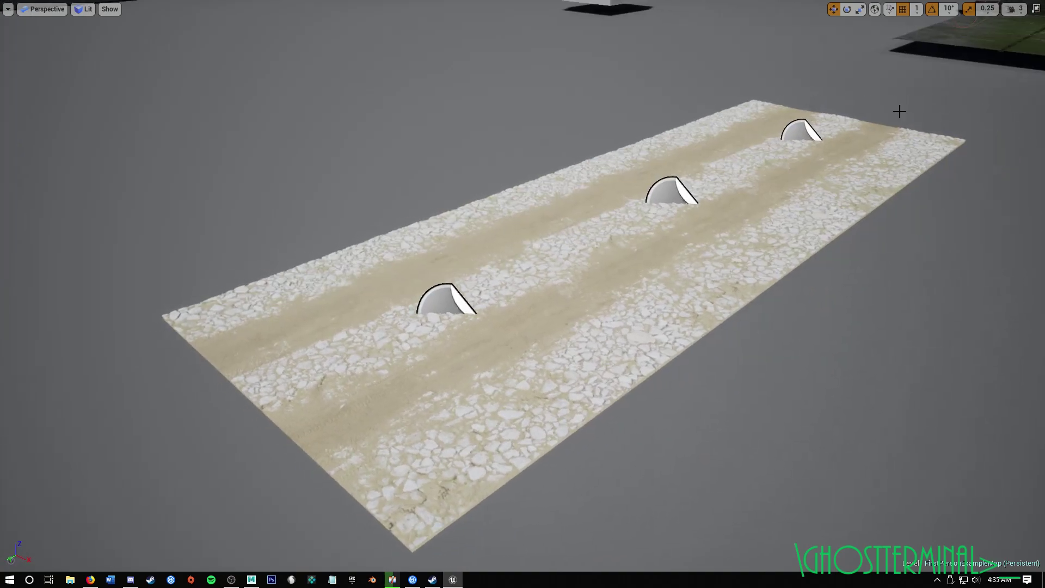
Step: Leave the immersive viewport for the full editor layout and view the road beside the DirtRoad folder's assets
{"action": "left_click", "coordinate": [1036, 9]}
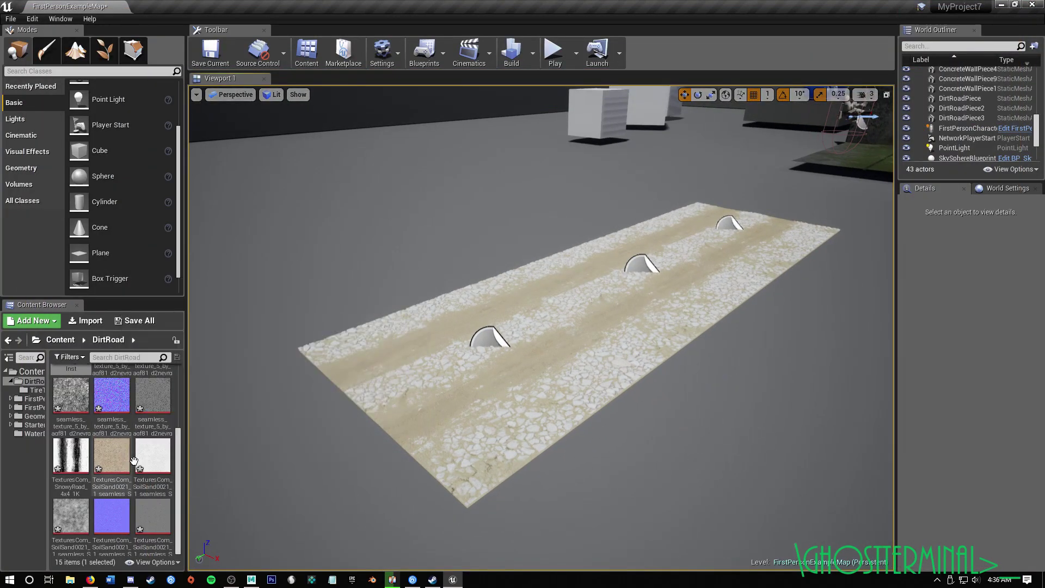
{"action": "scroll", "coordinate": [124, 386], "scroll_direction": "up", "scroll_amount": 2}
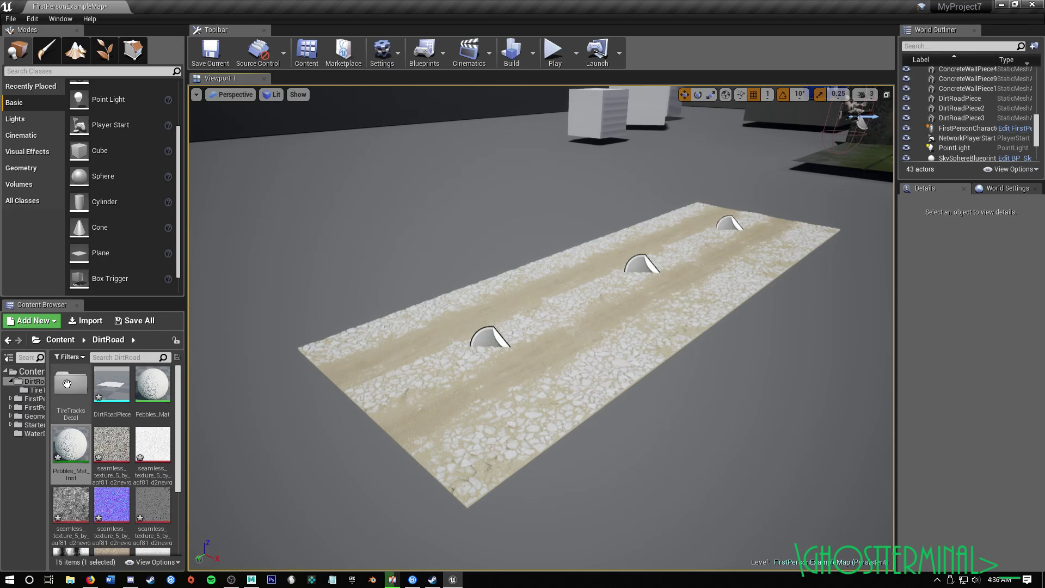
{"action": "right_click_drag", "start_coordinate": [689, 450], "coordinate": [735, 471]}
{"action": "key", "text": "w"}
{"action": "mouse_move", "coordinate": [275, 428]}
{"action": "right_mouse_down"}
{"action": "mouse_move", "coordinate": [275, 438]}
{"action": "mouse_move", "coordinate": [275, 428]}
{"action": "right_mouse_up"}
{"action": "key", "text": "s"}
{"action": "key", "text": "s"}
{"action": "mouse_move", "coordinate": [679, 402]}
{"action": "right_mouse_down"}
{"action": "mouse_move", "coordinate": [678, 387]}
{"action": "mouse_move", "coordinate": [666, 388]}
{"action": "right_mouse_up"}
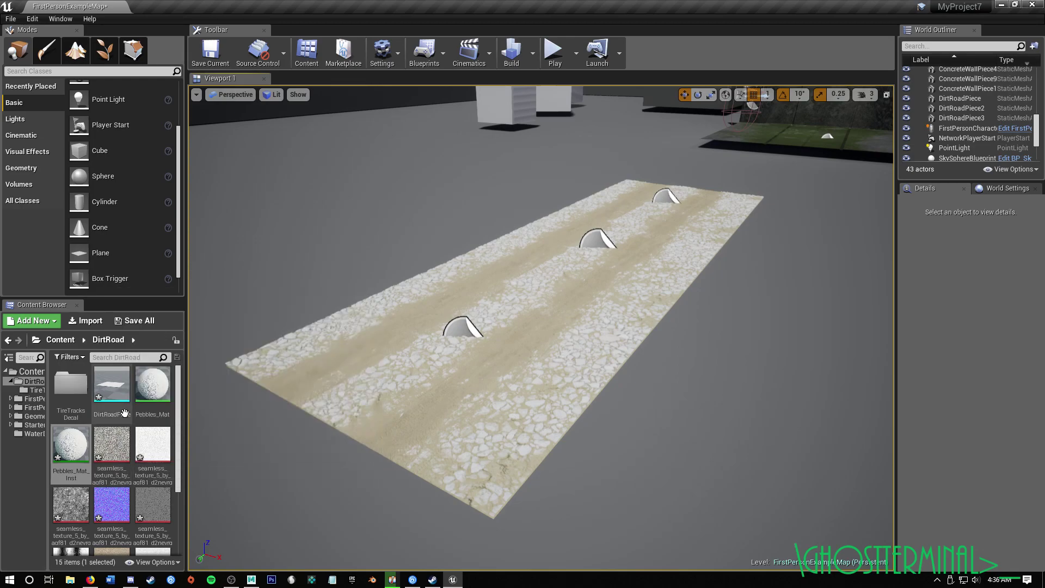
Step: Look through the mesh, materials and textures in the DirtRoad content folder
{"action": "scroll", "coordinate": [133, 468], "scroll_direction": "down", "scroll_amount": 1}
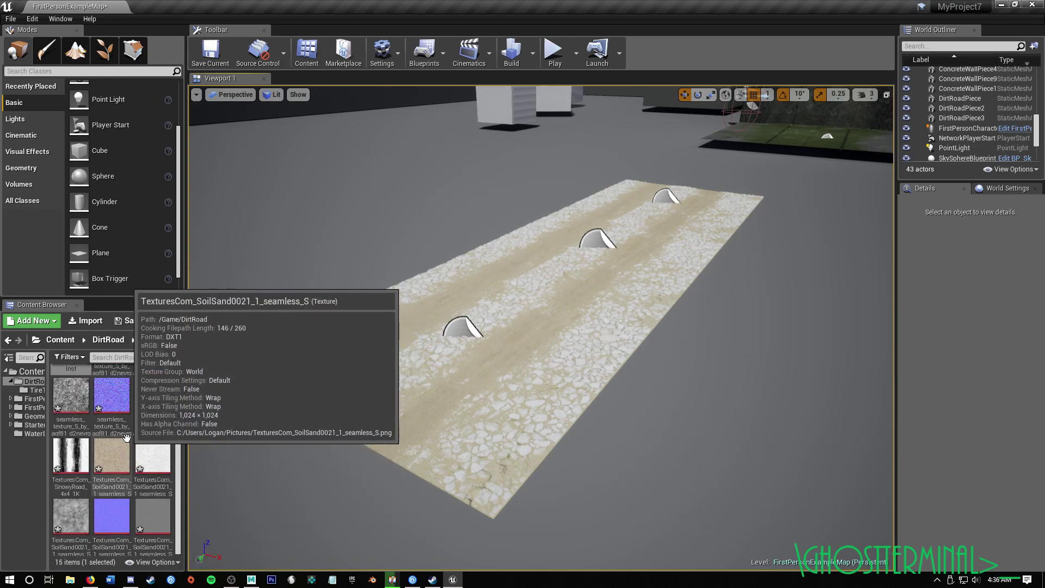
{"action": "scroll", "coordinate": [140, 457], "scroll_direction": "up", "scroll_amount": 1}
{"action": "scroll", "coordinate": [147, 457], "scroll_direction": "down", "scroll_amount": 2}
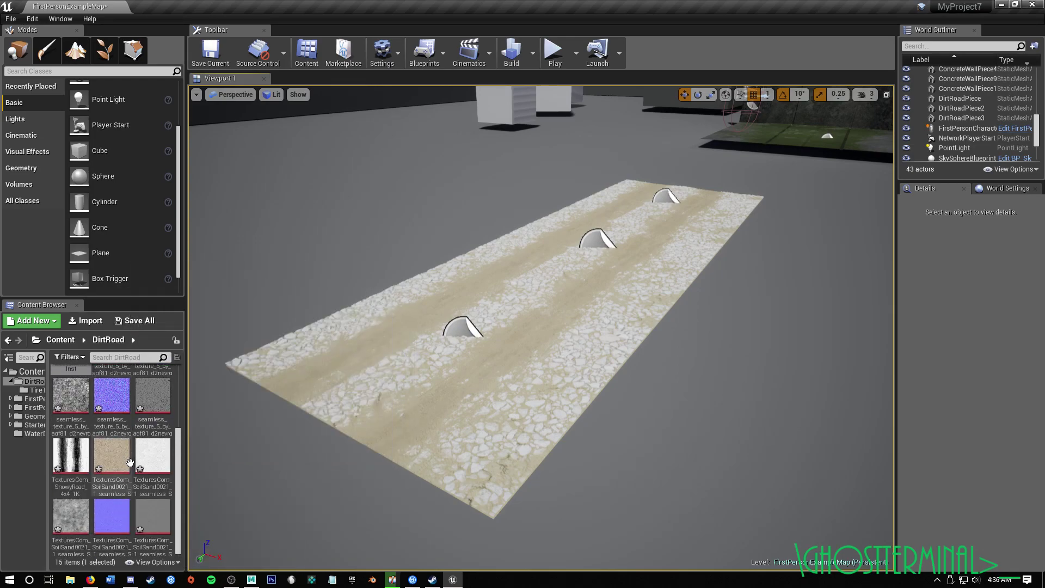
{"action": "scroll", "coordinate": [145, 483], "scroll_direction": "up", "scroll_amount": 2}
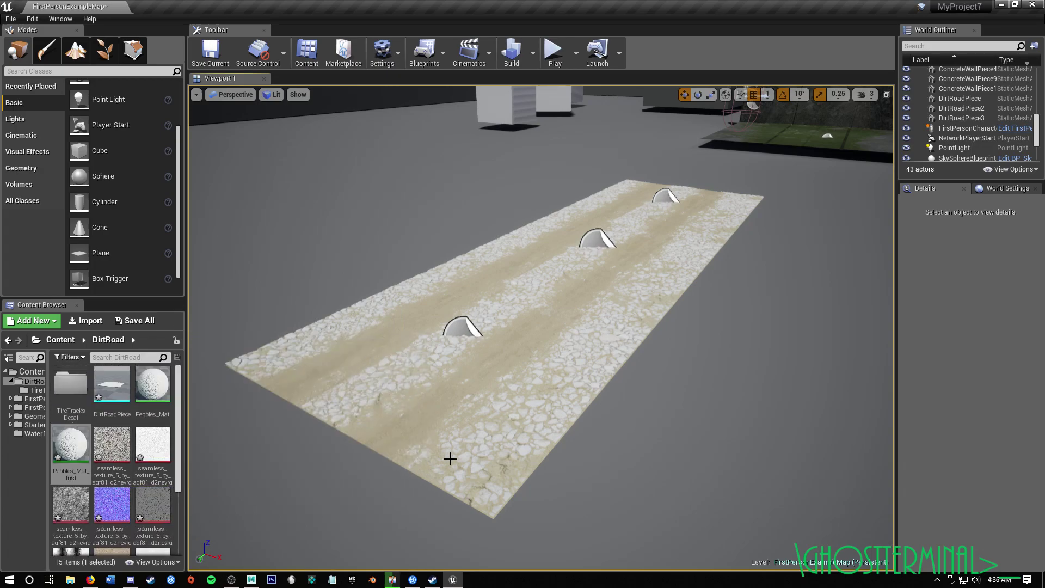
{"action": "scroll", "coordinate": [107, 467], "scroll_direction": "down", "scroll_amount": 2}
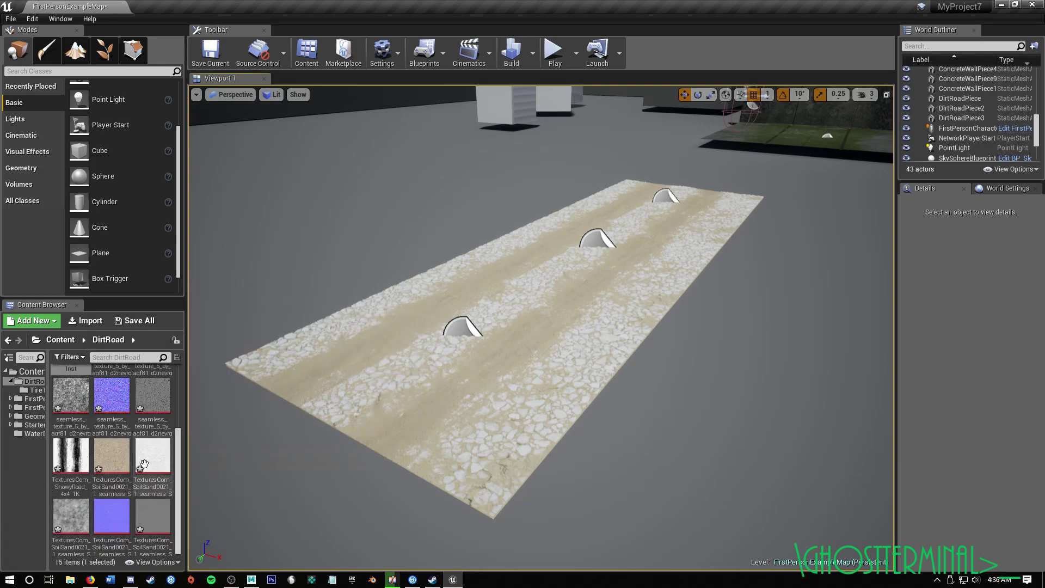
{"action": "scroll", "coordinate": [135, 463], "scroll_direction": "up", "scroll_amount": 1}
{"action": "scroll", "coordinate": [138, 466], "scroll_direction": "up", "scroll_amount": 3}
{"action": "scroll", "coordinate": [136, 467], "scroll_direction": "down", "scroll_amount": 6}
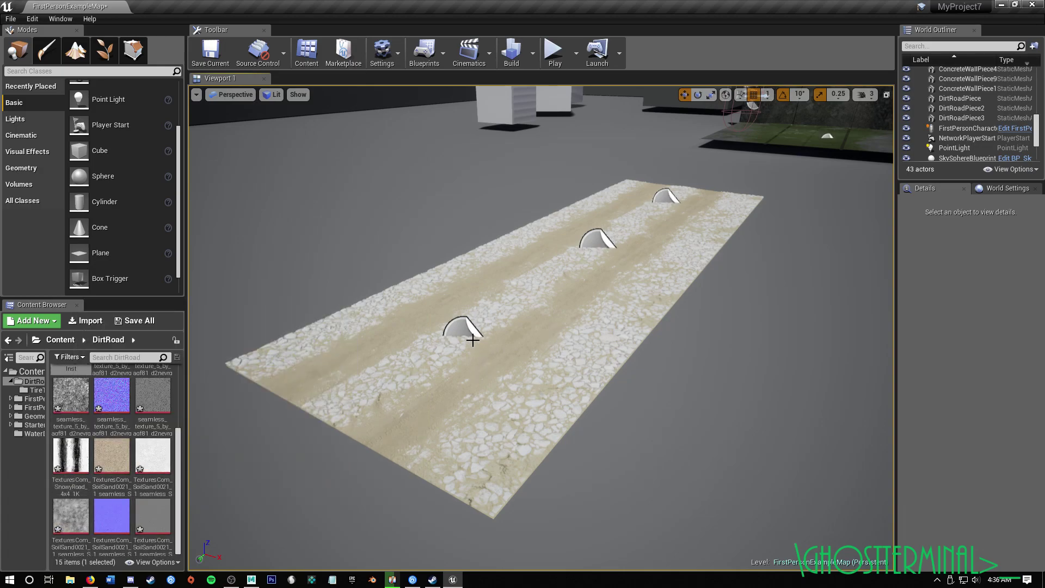
Step: Select all three WheelTracks_Mat decals and raise them well above the road surface
{"action": "left_click", "coordinate": [481, 325]}
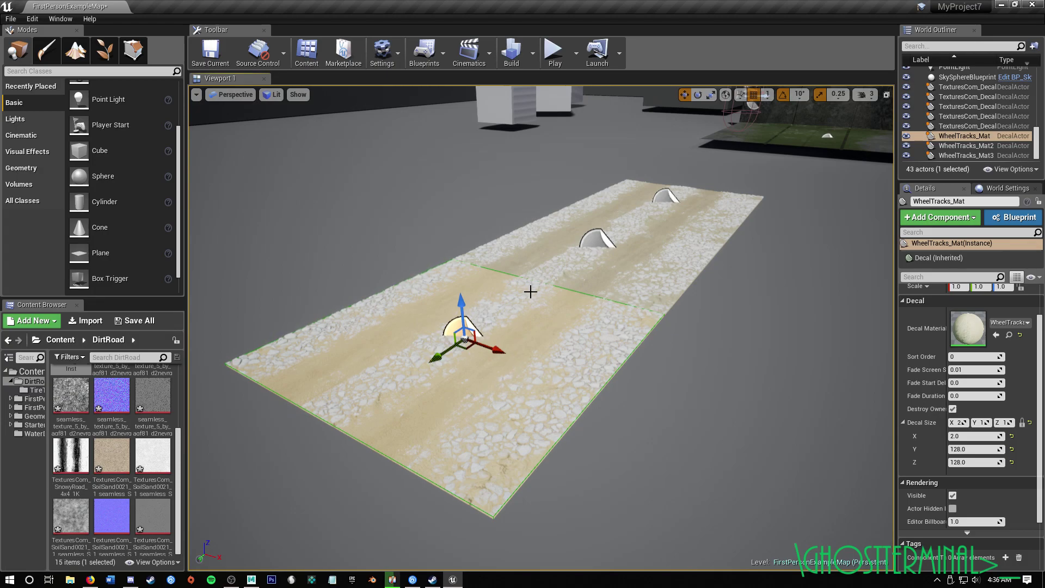
{"action": "left_click", "coordinate": [600, 236], "text": "ctrl"}
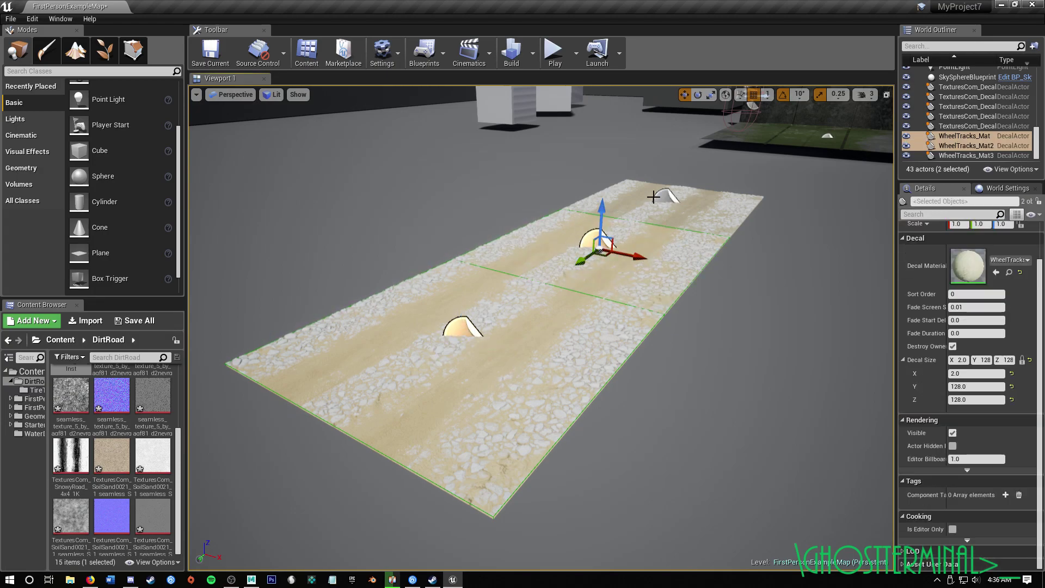
{"action": "left_click", "coordinate": [664, 194], "text": "ctrl"}
{"action": "left_click_drag", "start_coordinate": [682, 155], "coordinate": [676, 99]}
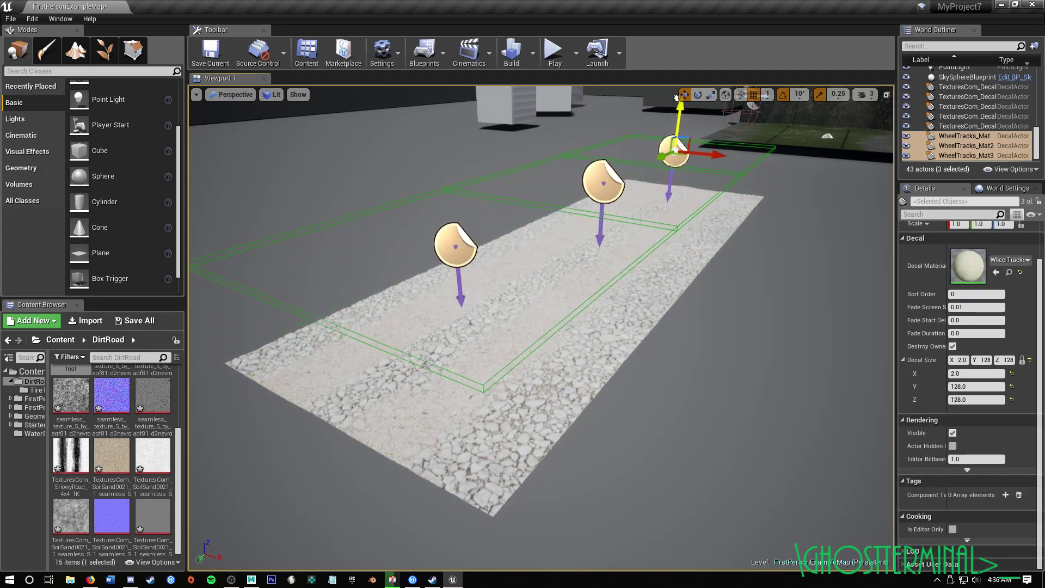
Step: Examine the road meshes without the decals' effect, comparing the sand strips and pebble areas from several angles
{"action": "right_click_drag", "start_coordinate": [667, 98], "coordinate": [686, 131]}
{"action": "key", "text": "w"}
{"action": "key", "text": "s"}
{"action": "right_click_drag", "start_coordinate": [707, 316], "coordinate": [660, 304]}
{"action": "key", "text": "a"}
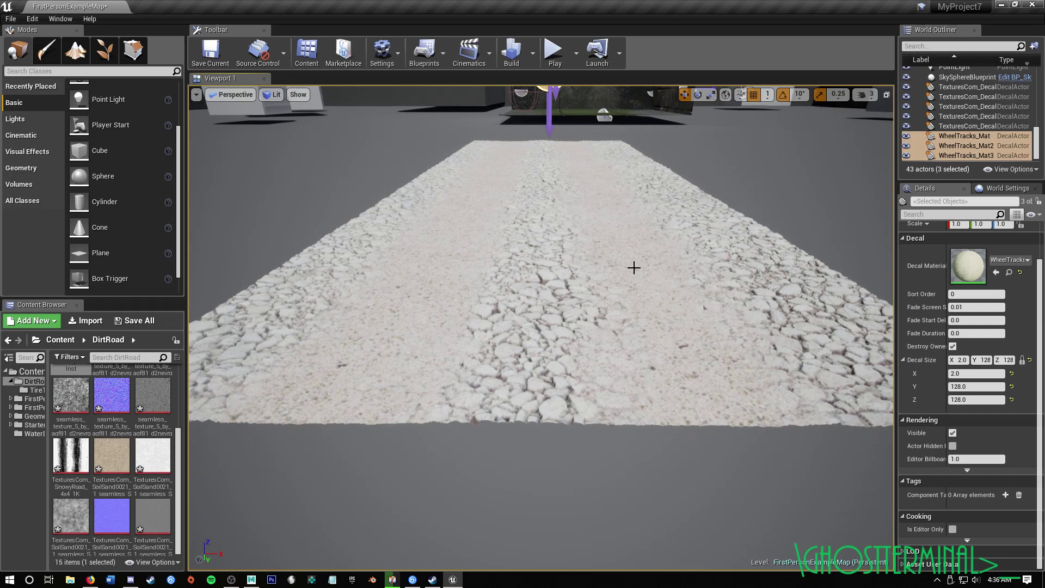
{"action": "key", "text": "s"}
{"action": "right_click_drag", "start_coordinate": [720, 387], "coordinate": [624, 339]}
{"action": "key", "text": "a"}
{"action": "key", "text": "d"}
{"action": "key", "text": "a"}
{"action": "key", "text": "s"}
{"action": "key", "text": "d"}
{"action": "mouse_move", "coordinate": [588, 274]}
{"action": "right_mouse_down"}
{"action": "mouse_move", "coordinate": [569, 271]}
{"action": "mouse_move", "coordinate": [579, 257]}
{"action": "mouse_move", "coordinate": [585, 265]}
{"action": "right_mouse_up"}
{"action": "key", "text": "a"}
{"action": "key", "text": "d"}
{"action": "right_click_drag", "start_coordinate": [647, 297], "coordinate": [640, 308]}
{"action": "key", "text": "a"}
{"action": "key", "text": "d"}
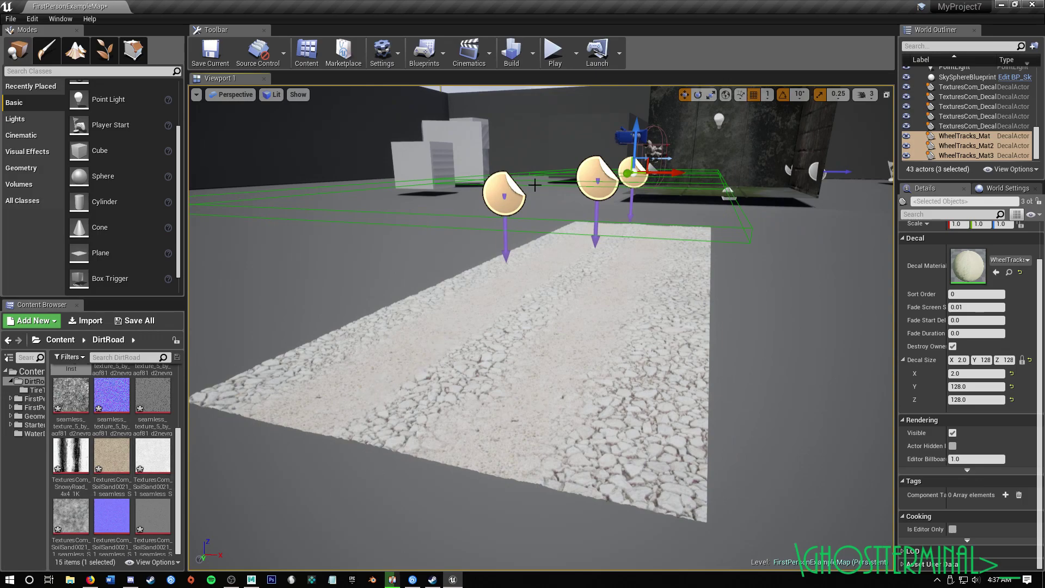
{"action": "right_click_drag", "start_coordinate": [545, 395], "coordinate": [589, 396]}
{"action": "key", "text": "a"}
{"action": "key", "text": "d"}
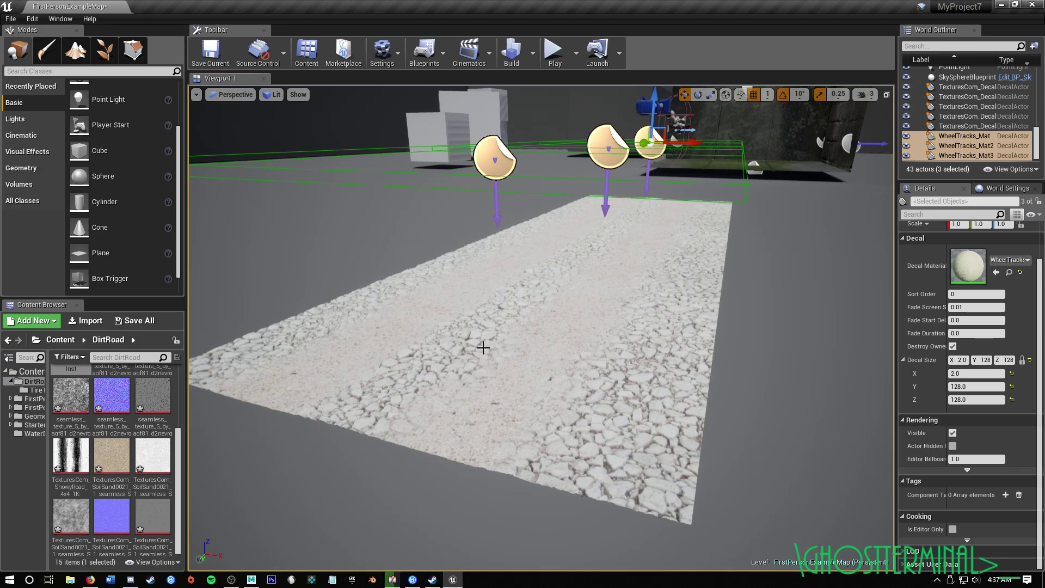
{"action": "mouse_move", "coordinate": [676, 250]}
{"action": "right_mouse_down"}
{"action": "mouse_move", "coordinate": [672, 261]}
{"action": "mouse_move", "coordinate": [685, 240]}
{"action": "right_mouse_up"}
Step: Lower the three decals back onto the road, then undo both decal moves and clear the selection
{"action": "left_click_drag", "start_coordinate": [743, 151], "coordinate": [749, 195]}
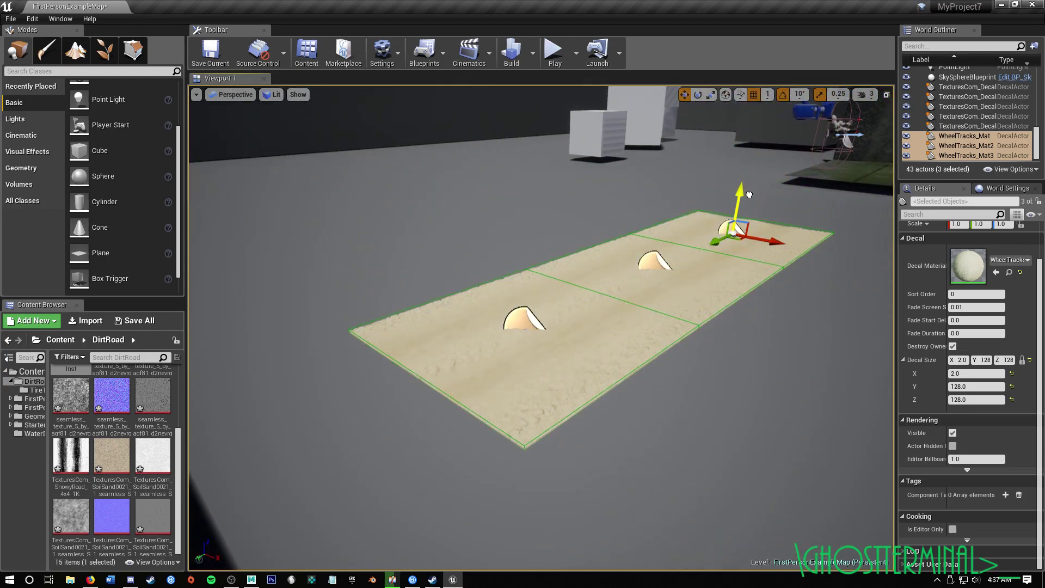
{"action": "key", "text": "ctrl+z"}
{"action": "key", "text": "ctrl+z"}
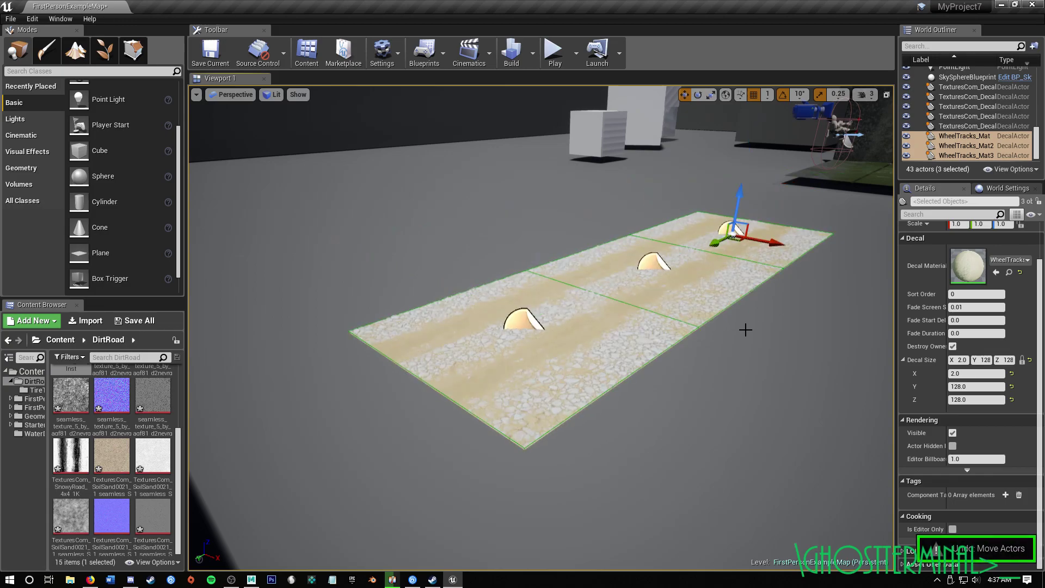
{"action": "right_click_drag", "start_coordinate": [447, 371], "coordinate": [462, 283]}
{"action": "key", "text": "Escape"}
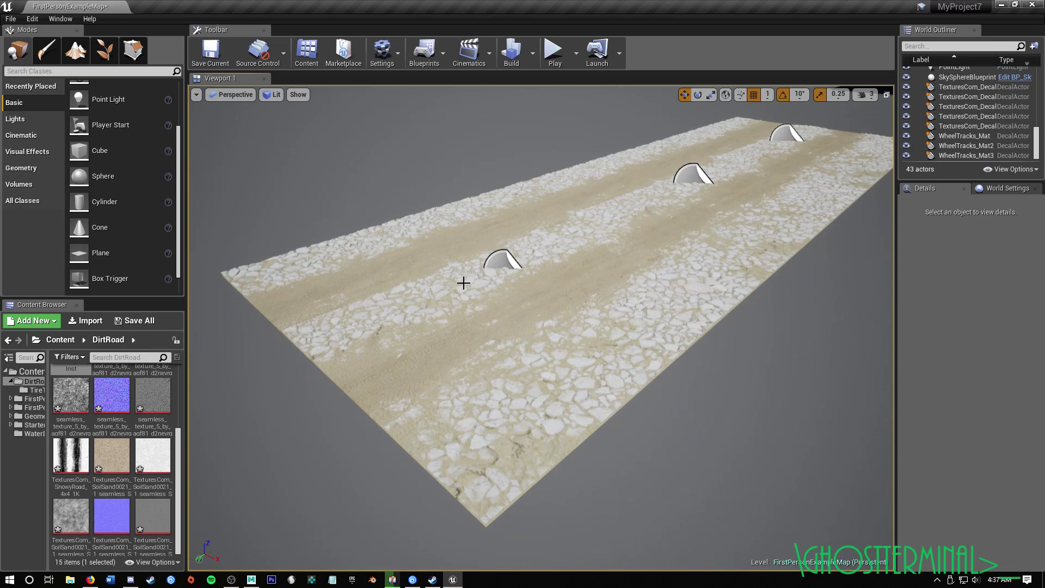
Step: Switch to Maya to check the road plane's size and subdivision settings, then return to Unreal Editor
{"action": "scroll", "coordinate": [104, 402], "scroll_direction": "up", "scroll_amount": 2}
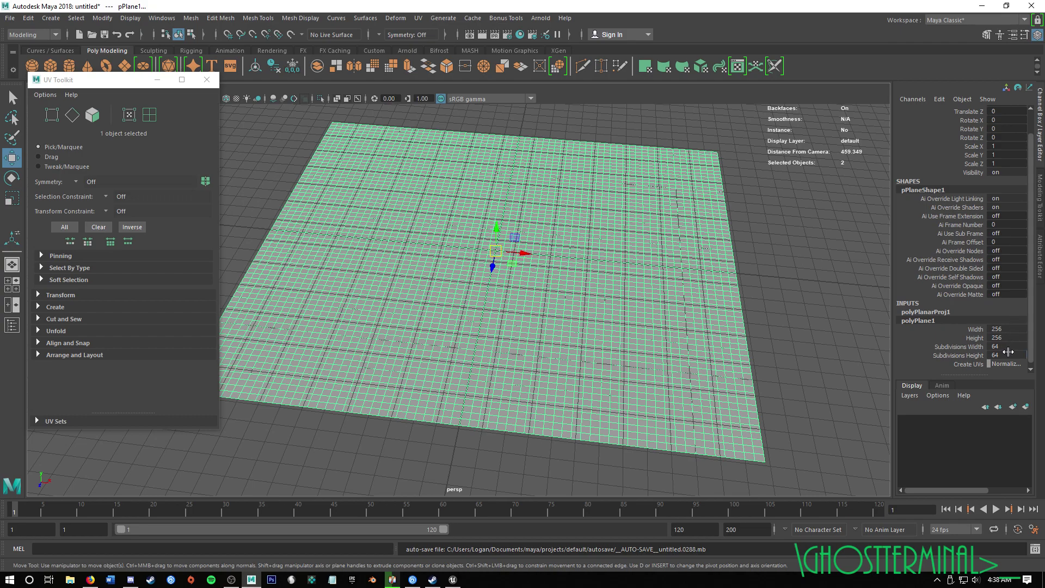
{"action": "left_click_drag", "start_coordinate": [1003, 346], "coordinate": [991, 346]}
{"action": "left_click", "coordinate": [980, 6]}
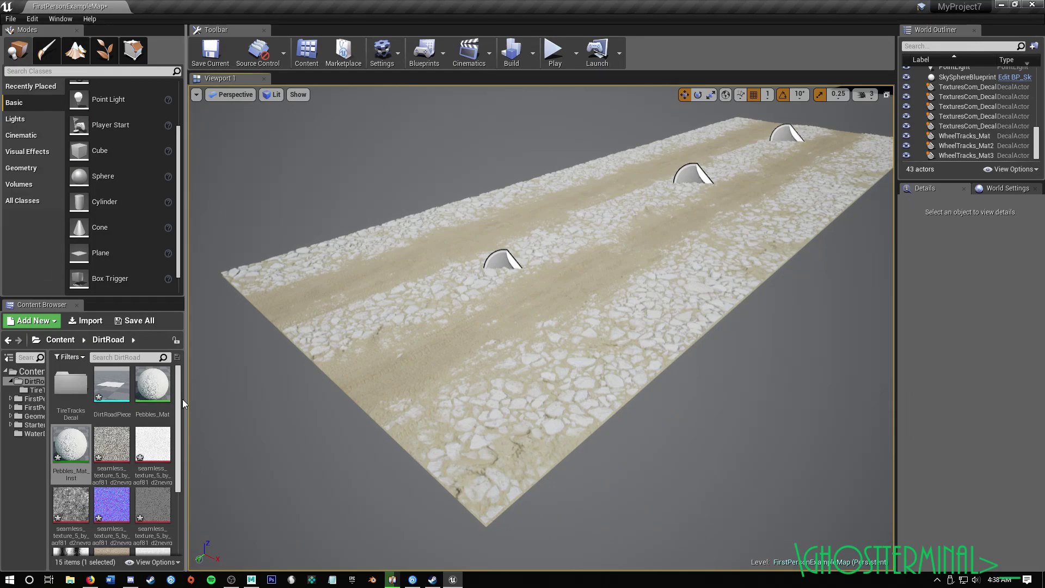
Step: Review the pebble, snowy road and sand textures in the DirtRoad folder, then inspect the road surface up close
{"action": "left_click_drag", "start_coordinate": [177, 396], "coordinate": [182, 424]}
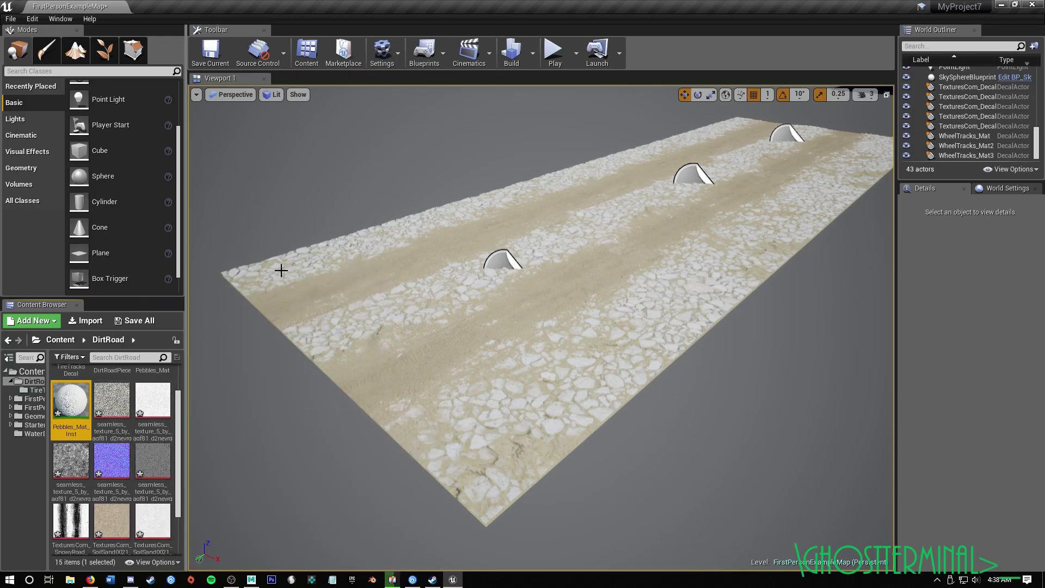
{"action": "left_click_drag", "start_coordinate": [177, 398], "coordinate": [177, 437]}
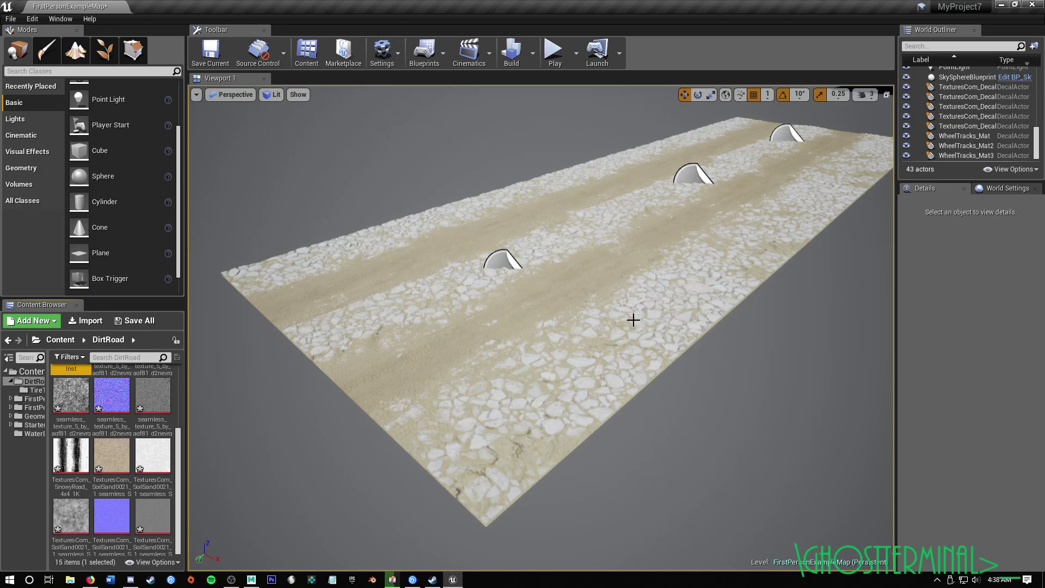
{"action": "right_click_drag", "start_coordinate": [580, 368], "coordinate": [336, 259]}
{"action": "key", "text": "w"}
{"action": "key", "text": "s"}
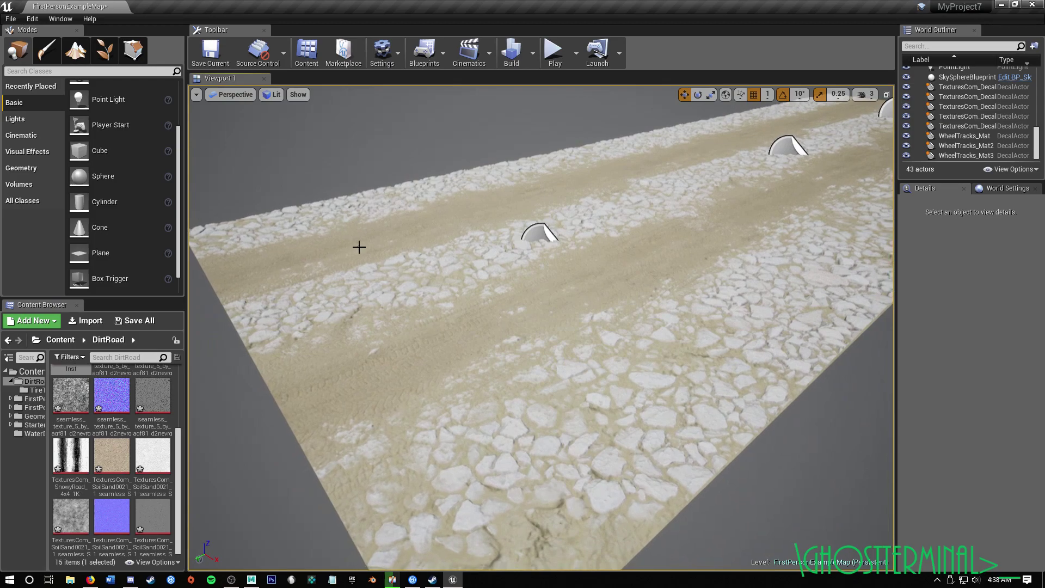
Step: Open the Pebbles_Mat material in a maximized editor and view its whole node graph
{"action": "scroll", "coordinate": [114, 463], "scroll_direction": "up", "scroll_amount": 3}
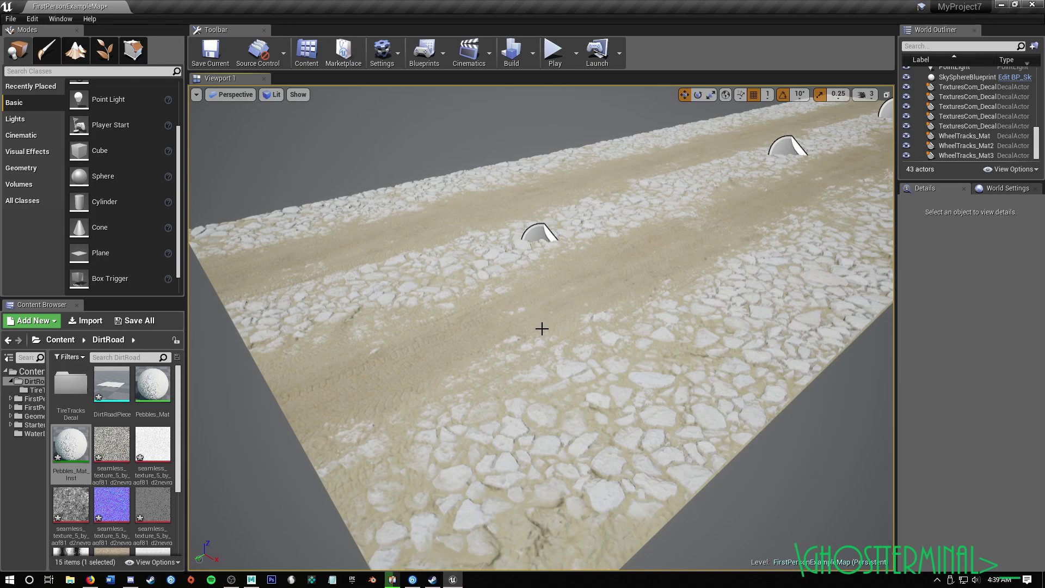
{"action": "double_click", "coordinate": [151, 402]}
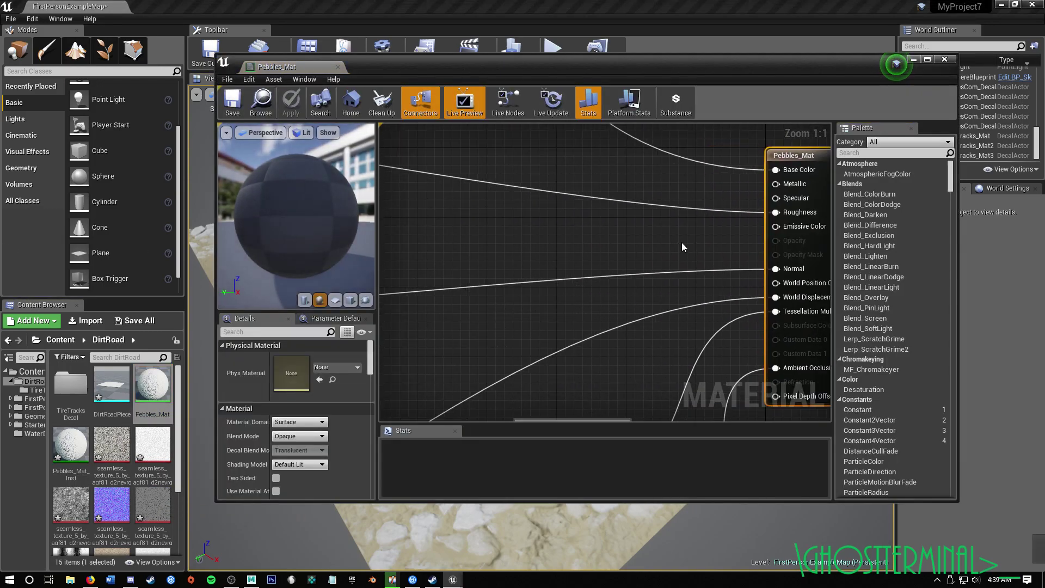
{"action": "scroll", "coordinate": [683, 247], "scroll_direction": "down", "scroll_amount": 2}
{"action": "left_click", "coordinate": [927, 60]}
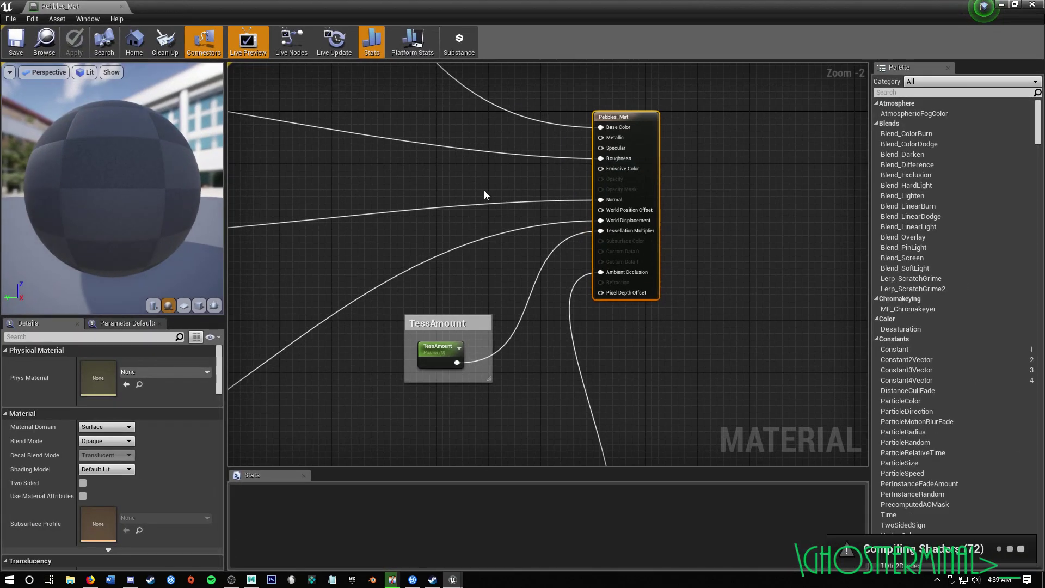
{"action": "right_click_drag", "start_coordinate": [476, 191], "coordinate": [751, 258]}
{"action": "scroll", "coordinate": [750, 257], "scroll_direction": "down", "scroll_amount": 3}
{"action": "right_click_drag", "start_coordinate": [634, 243], "coordinate": [543, 247]}
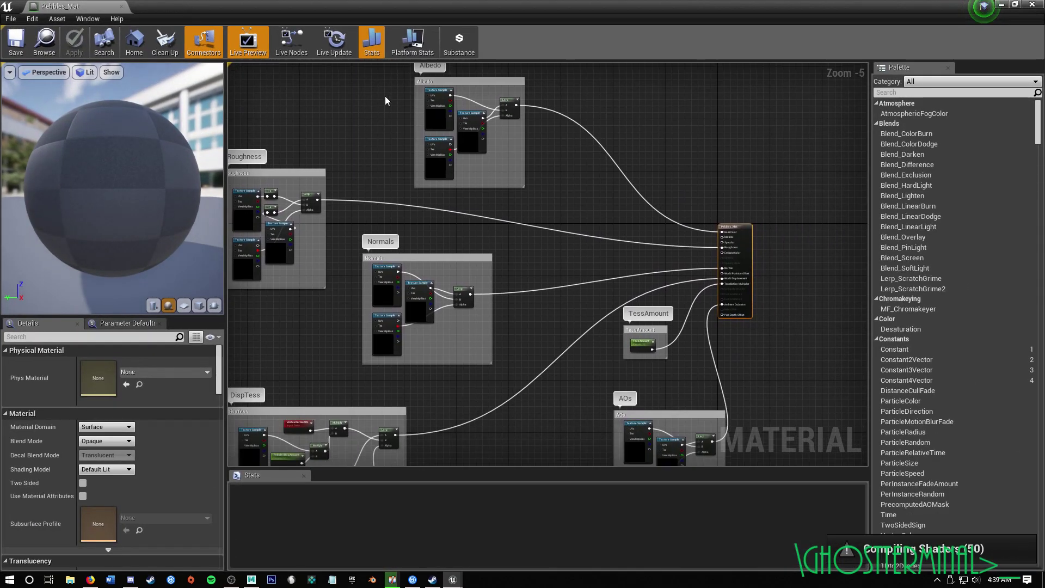
{"action": "right_click_drag", "start_coordinate": [575, 182], "coordinate": [585, 133]}
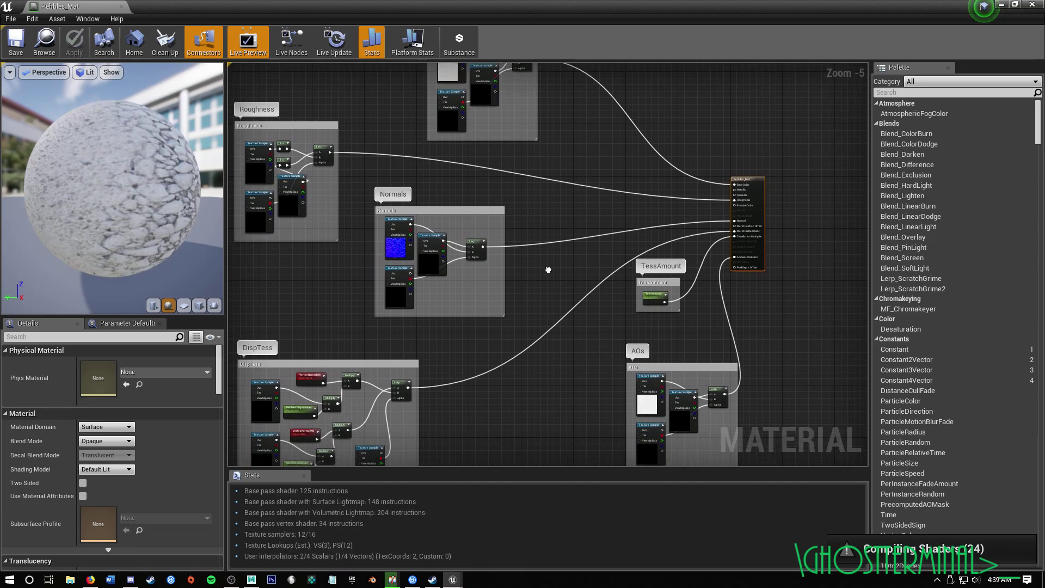
{"action": "right_click_drag", "start_coordinate": [546, 269], "coordinate": [596, 334]}
{"action": "right_click_drag", "start_coordinate": [626, 220], "coordinate": [571, 241]}
{"action": "scroll", "coordinate": [618, 181], "scroll_direction": "down", "scroll_amount": 1}
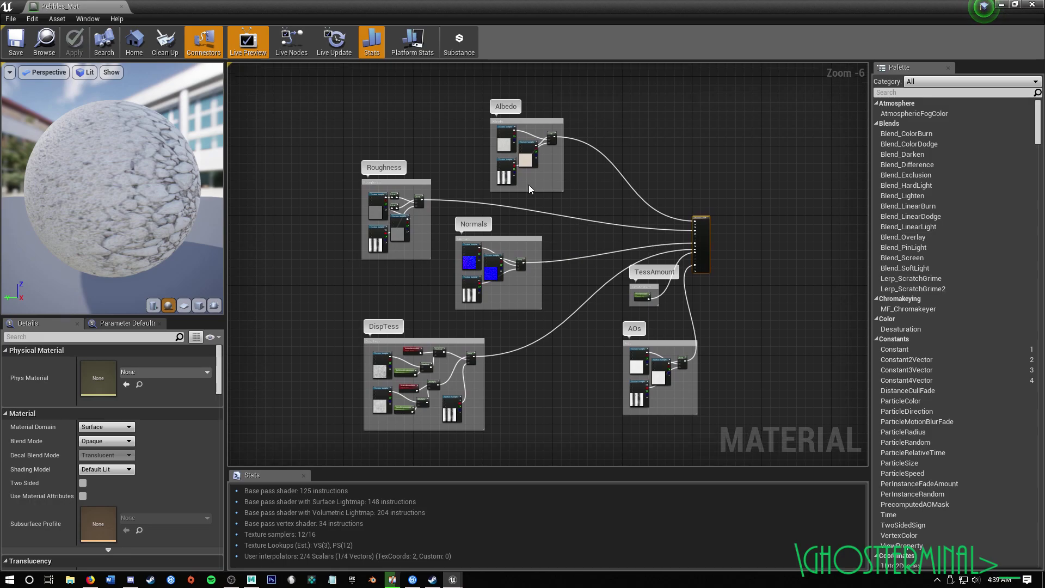
Step: Examine the Albedo and Roughness groups, checking how each blends its textures through the Lerp node with the striped mask
{"action": "scroll", "coordinate": [528, 184], "scroll_direction": "up", "scroll_amount": 4}
{"action": "right_click_drag", "start_coordinate": [693, 171], "coordinate": [669, 242]}
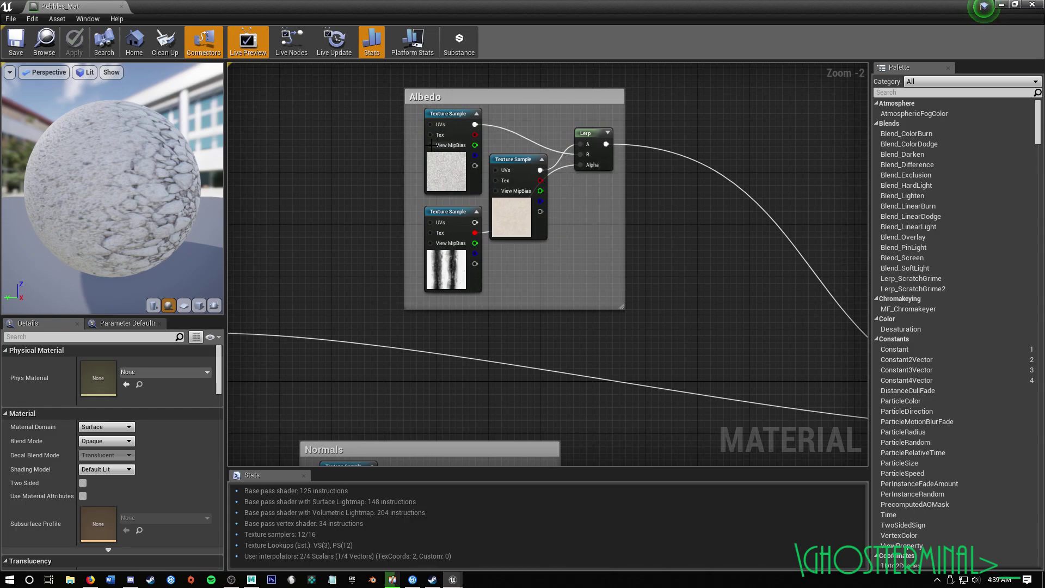
{"action": "right_click_drag", "start_coordinate": [686, 285], "coordinate": [618, 263]}
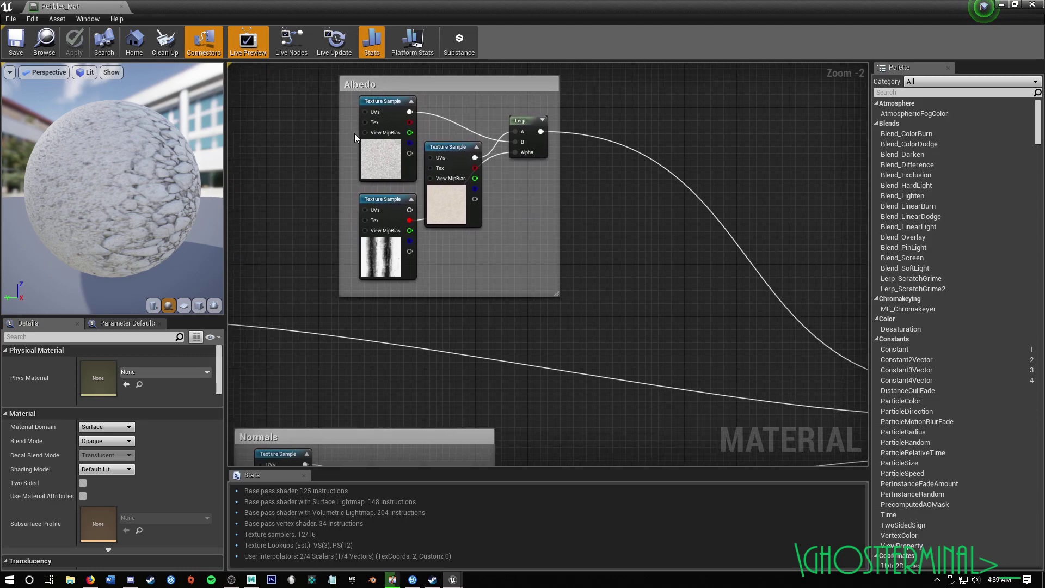
{"action": "right_click_drag", "start_coordinate": [415, 245], "coordinate": [463, 244]}
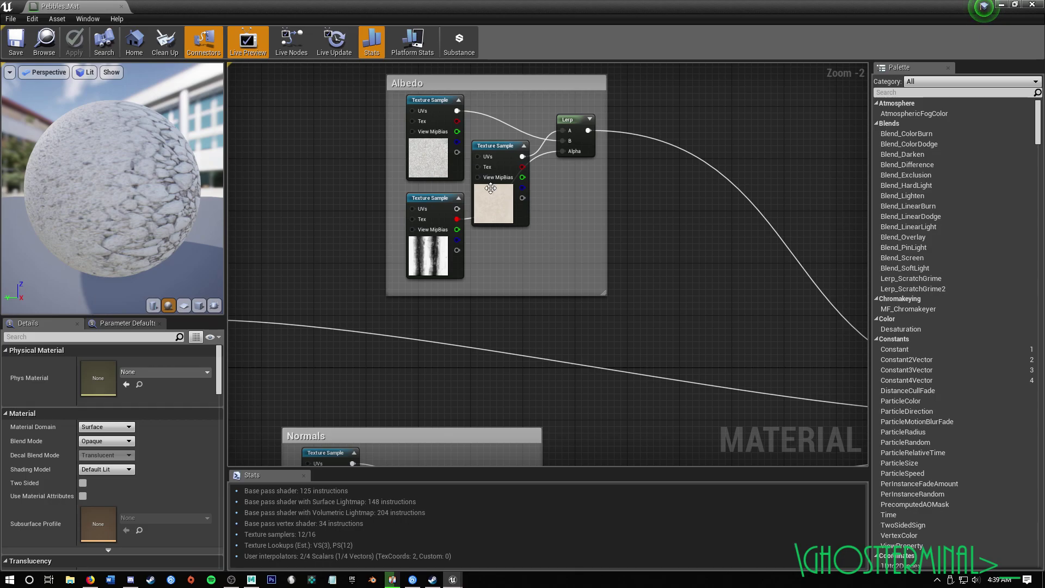
{"action": "right_click_drag", "start_coordinate": [301, 186], "coordinate": [524, 180]}
{"action": "right_click_drag", "start_coordinate": [455, 199], "coordinate": [593, 105]}
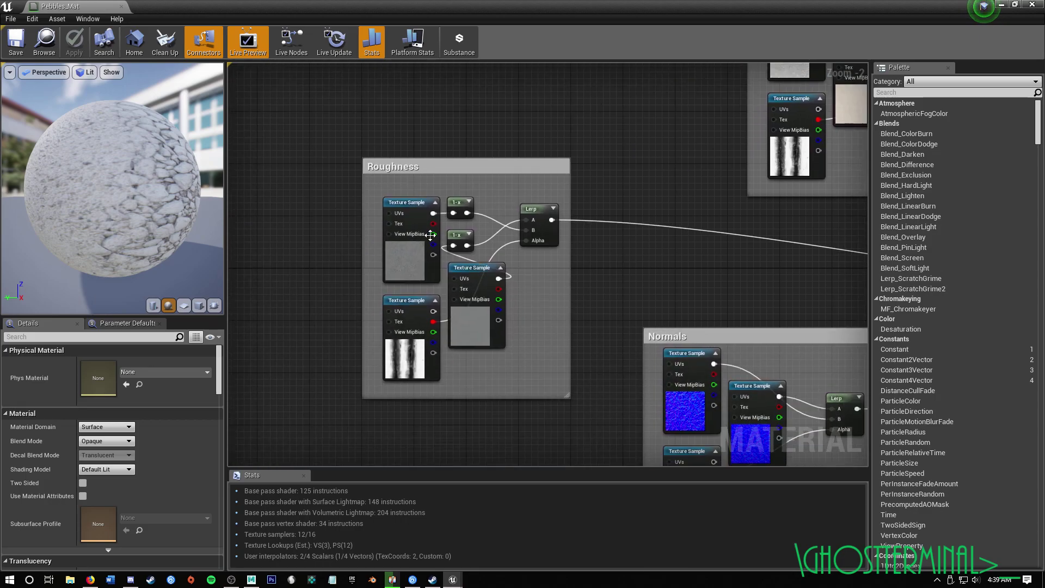
Step: Inspect the Normals, AOs and TessAmount groups, ending at the DispTess displacement network
{"action": "right_click_drag", "start_coordinate": [594, 300], "coordinate": [389, 98]}
{"action": "right_click_drag", "start_coordinate": [703, 304], "coordinate": [530, 192]}
{"action": "right_click_drag", "start_coordinate": [506, 330], "coordinate": [385, 222]}
{"action": "right_click_drag", "start_coordinate": [552, 141], "coordinate": [524, 309]}
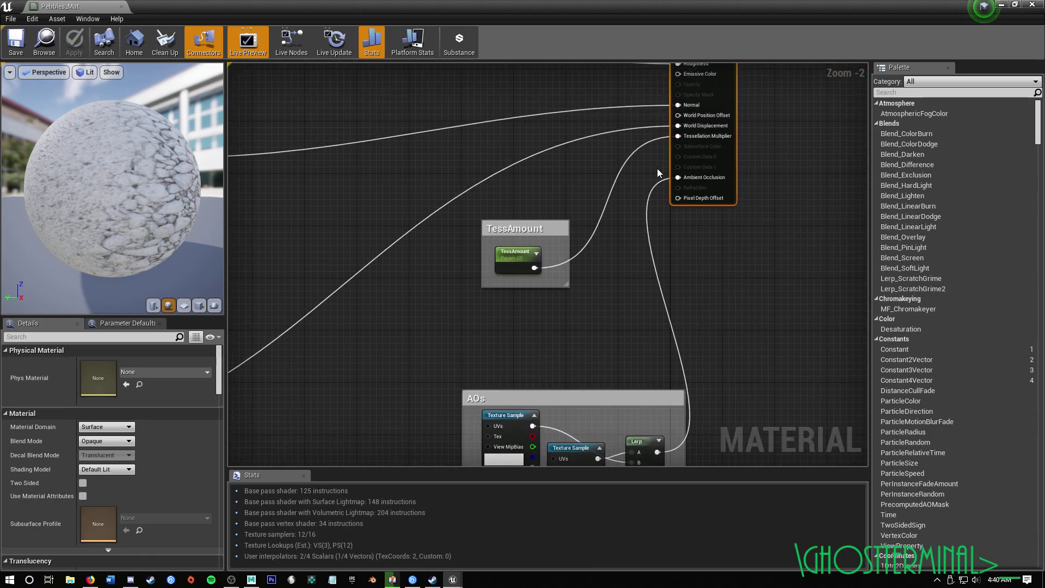
{"action": "right_click_drag", "start_coordinate": [552, 192], "coordinate": [678, 202]}
{"action": "right_click_drag", "start_coordinate": [506, 368], "coordinate": [789, 193]}
{"action": "right_click_drag", "start_coordinate": [434, 199], "coordinate": [639, 144]}
{"action": "right_click_drag", "start_coordinate": [488, 151], "coordinate": [521, 137]}
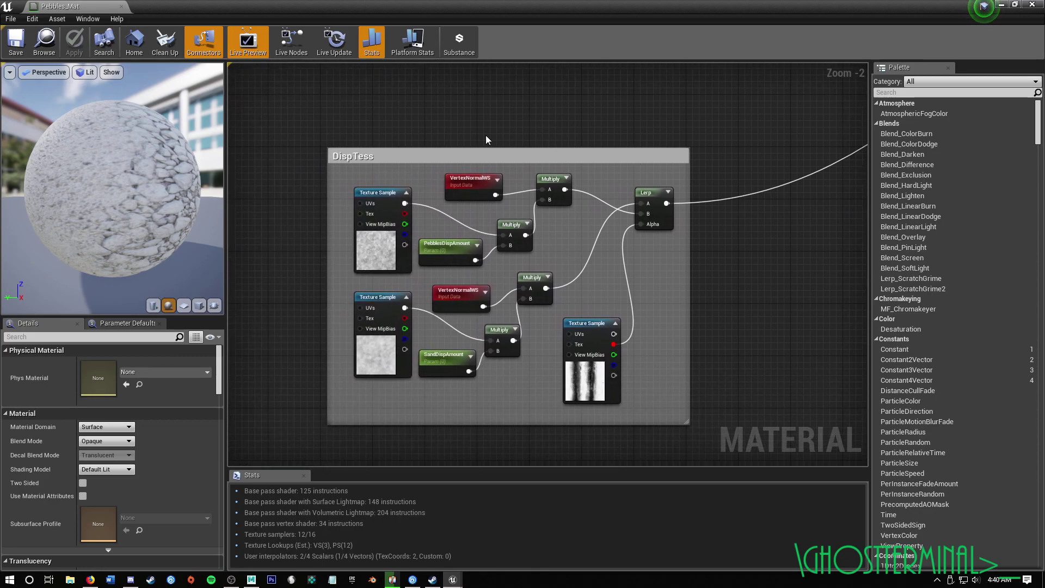
Step: Trace the connections from the DispTess, Normals, TessAmount and AOs groups to the material's output node
{"action": "mouse_move", "coordinate": [736, 259]}
{"action": "right_mouse_down"}
{"action": "mouse_move", "coordinate": [688, 289]}
{"action": "mouse_move", "coordinate": [718, 259]}
{"action": "right_mouse_up"}
{"action": "right_click_drag", "start_coordinate": [471, 123], "coordinate": [361, 106]}
{"action": "right_click_drag", "start_coordinate": [798, 155], "coordinate": [598, 237]}
{"action": "scroll", "coordinate": [619, 227], "scroll_direction": "down", "scroll_amount": 2}
{"action": "right_click_drag", "start_coordinate": [631, 201], "coordinate": [654, 339]}
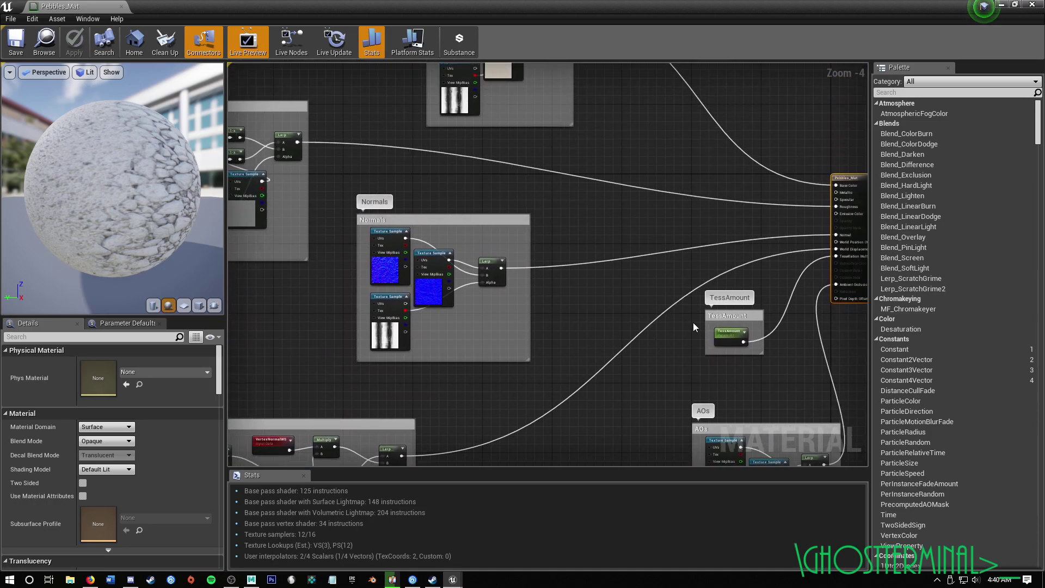
{"action": "right_click_drag", "start_coordinate": [635, 393], "coordinate": [527, 303]}
{"action": "right_click_drag", "start_coordinate": [566, 238], "coordinate": [599, 285]}
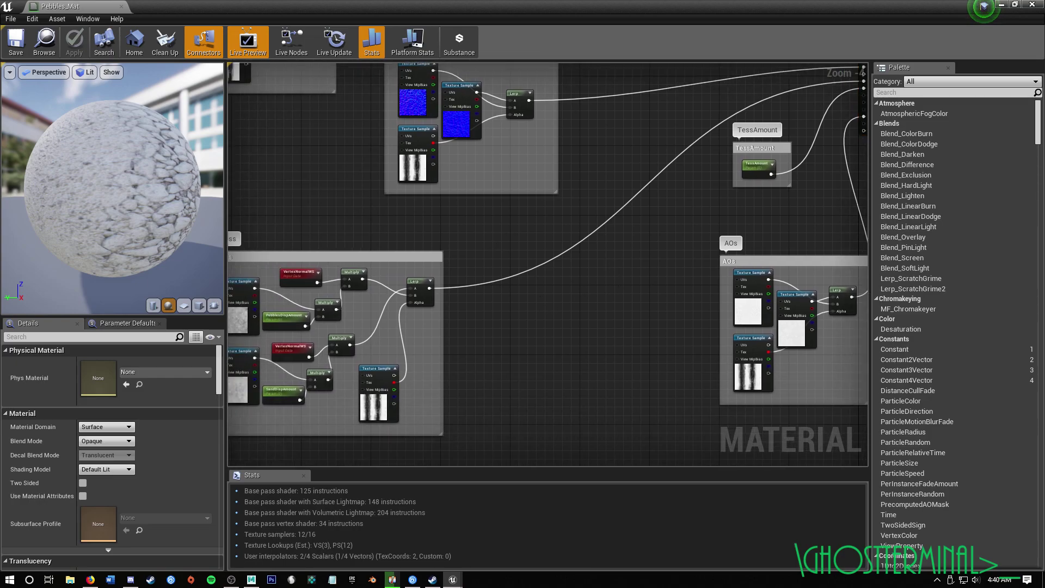
{"action": "right_click_drag", "start_coordinate": [493, 244], "coordinate": [555, 240]}
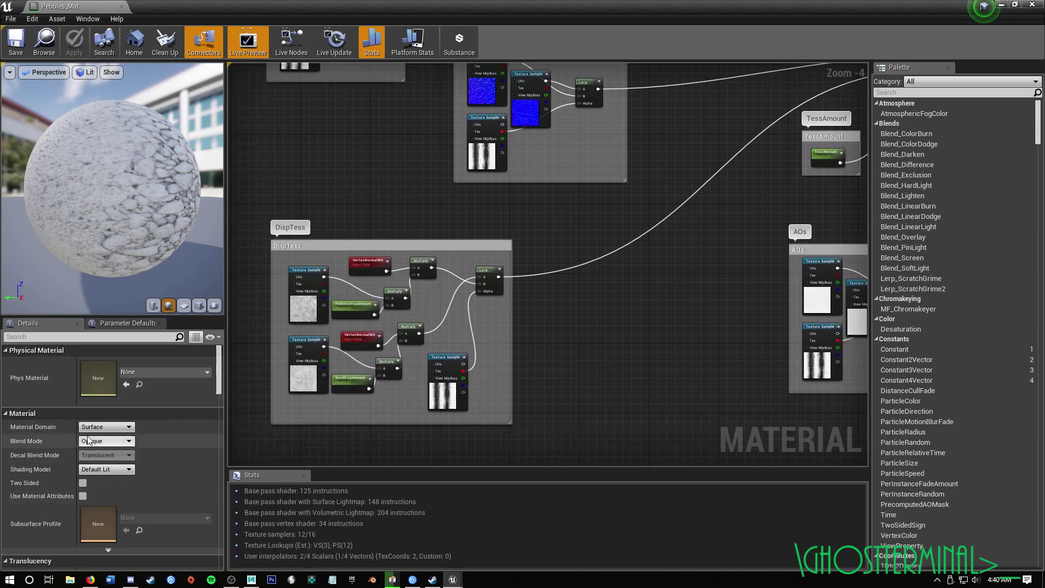
Step: Review the material's Tessellation settings, including the available tessellation modes, keeping Flat Tessellation selected
{"action": "scroll", "coordinate": [144, 462], "scroll_direction": "down", "scroll_amount": 10}
{"action": "scroll", "coordinate": [125, 488], "scroll_direction": "down", "scroll_amount": 10}
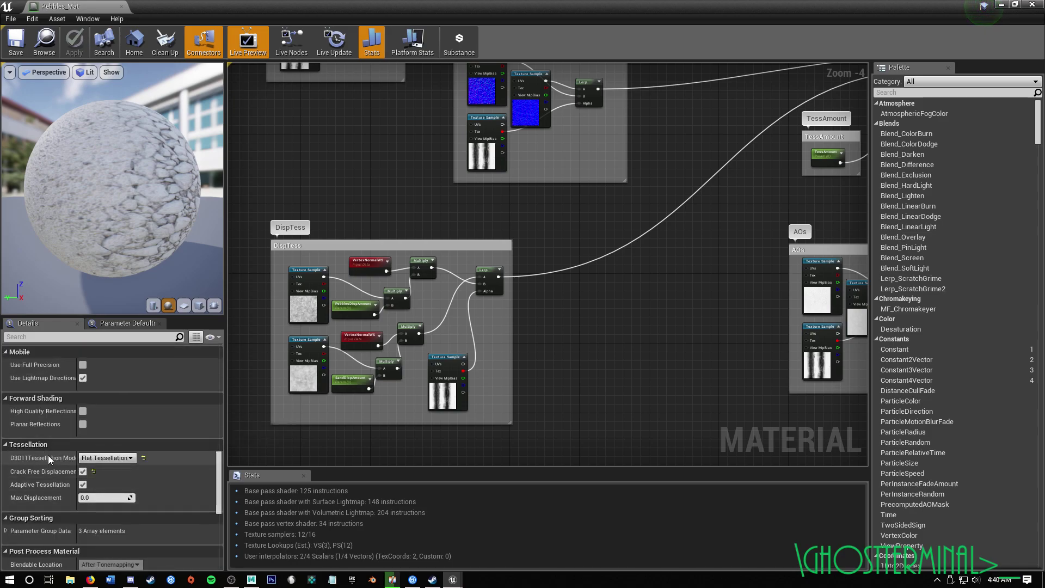
{"action": "left_click", "coordinate": [125, 459]}
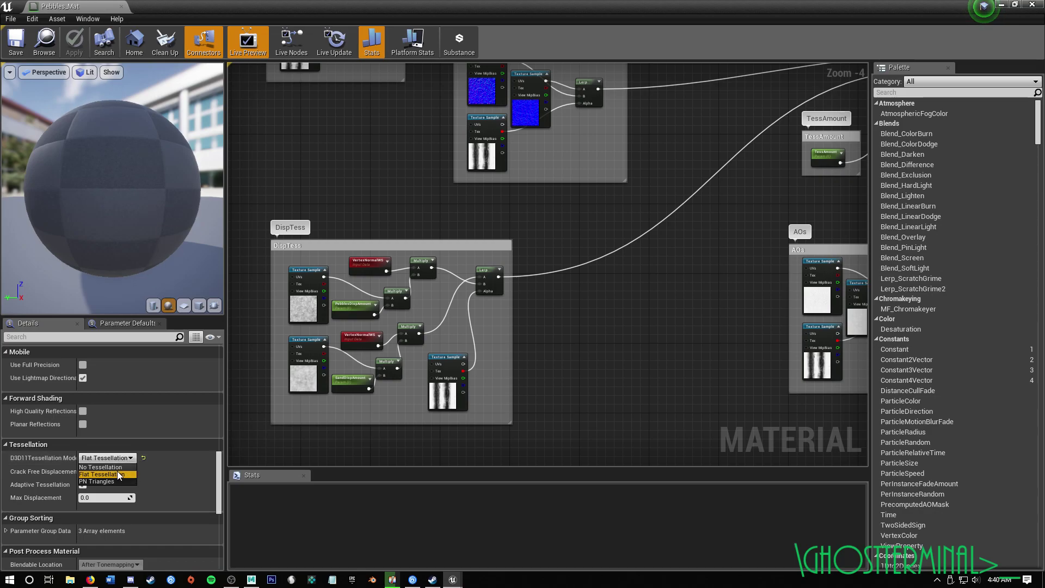
{"action": "left_click", "coordinate": [127, 458]}
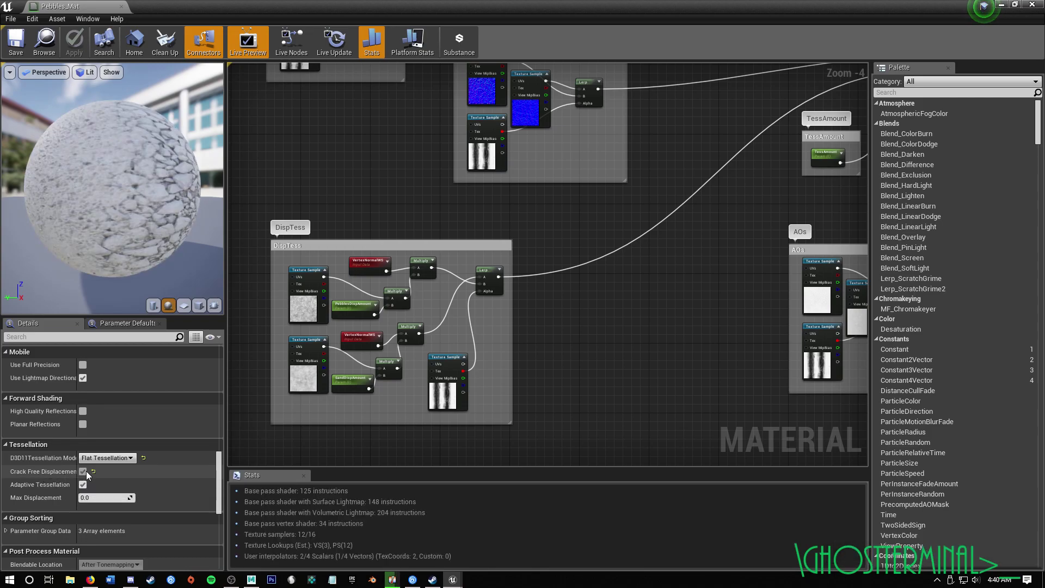
Step: Examine the World Displacement and Tessellation Multiplier inputs and the TessAmount parameter's connection to the output node
{"action": "right_click_drag", "start_coordinate": [637, 313], "coordinate": [392, 354]}
{"action": "scroll", "coordinate": [680, 178], "scroll_direction": "up", "scroll_amount": 4}
{"action": "right_click_drag", "start_coordinate": [631, 196], "coordinate": [518, 161]}
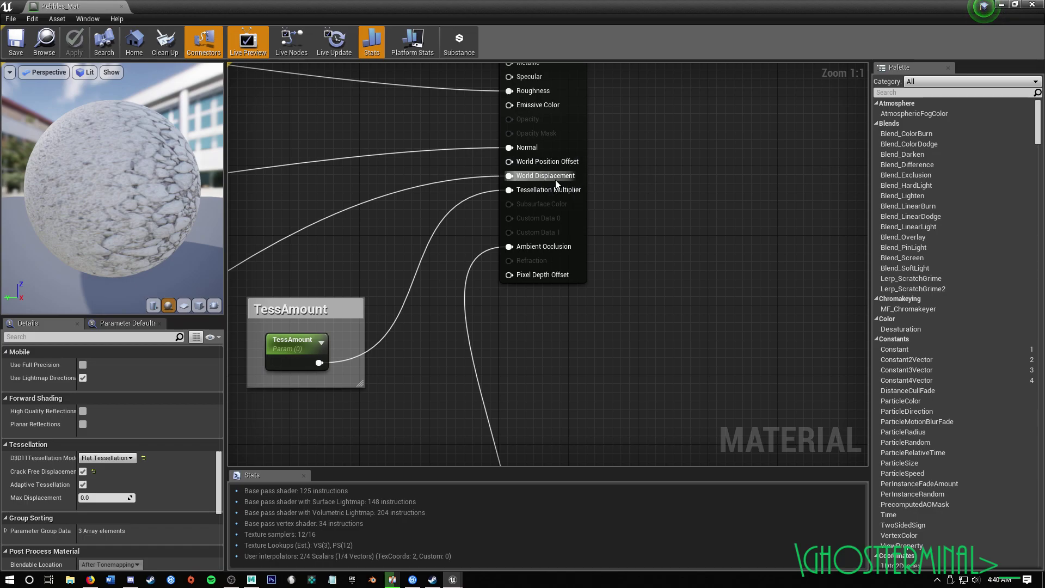
{"action": "right_click_drag", "start_coordinate": [642, 189], "coordinate": [654, 223]}
{"action": "right_click_drag", "start_coordinate": [595, 360], "coordinate": [570, 243]}
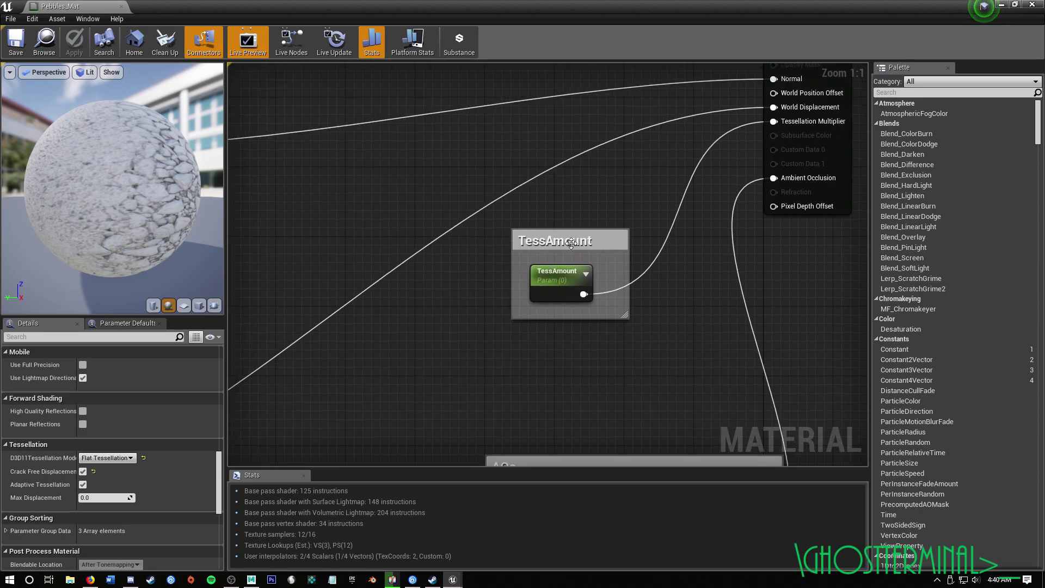
{"action": "right_click_drag", "start_coordinate": [655, 285], "coordinate": [569, 257]}
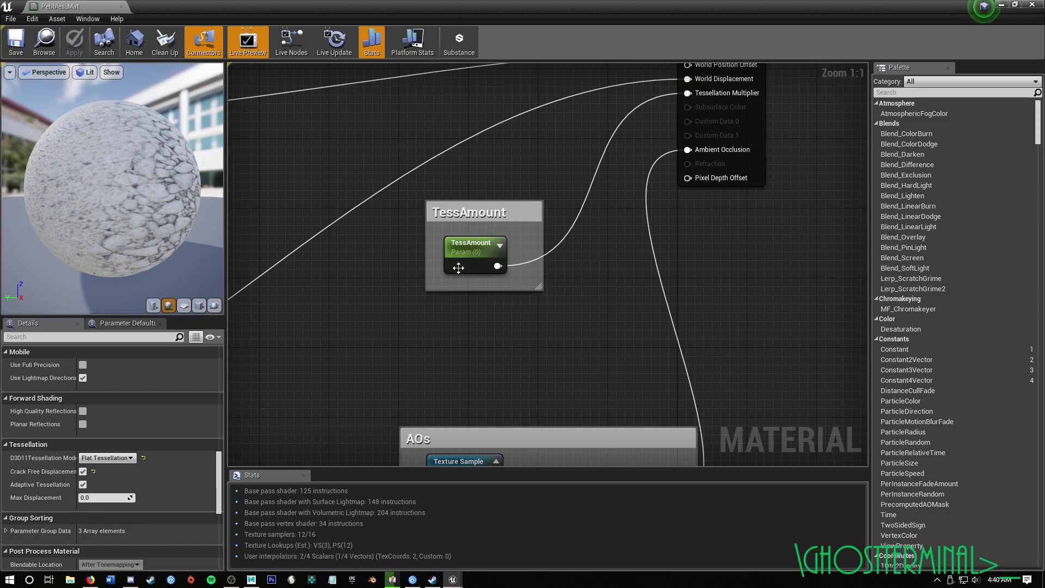
{"action": "right_click_drag", "start_coordinate": [576, 254], "coordinate": [588, 234]}
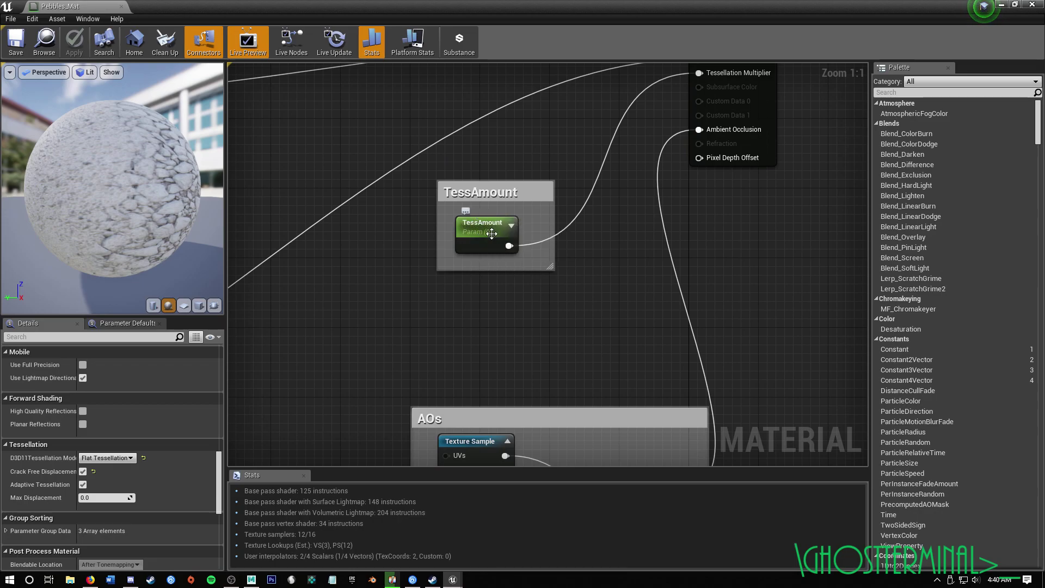
{"action": "right_click_drag", "start_coordinate": [490, 236], "coordinate": [449, 294]}
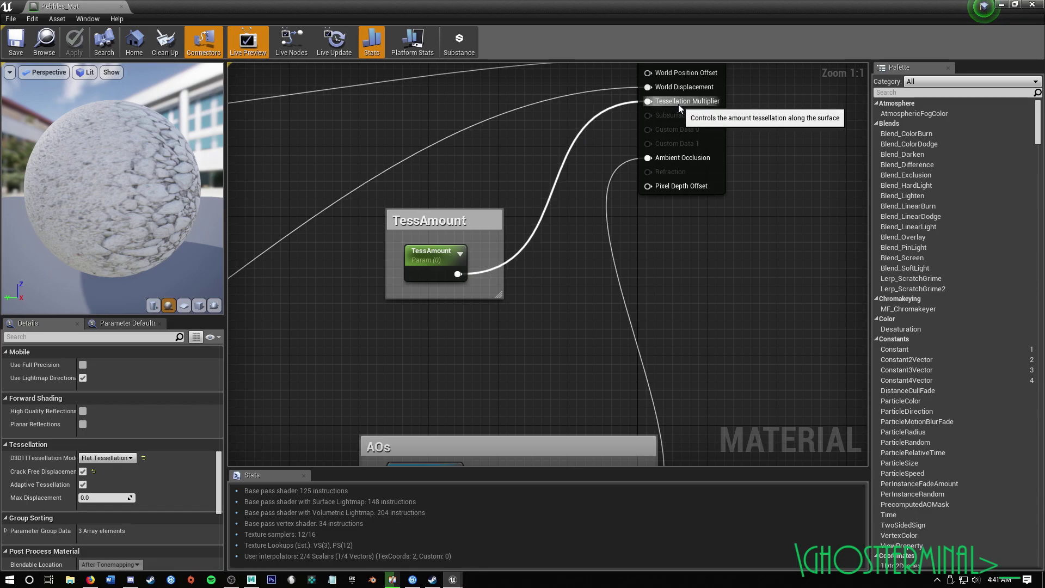
{"action": "right_click_drag", "start_coordinate": [474, 352], "coordinate": [538, 314]}
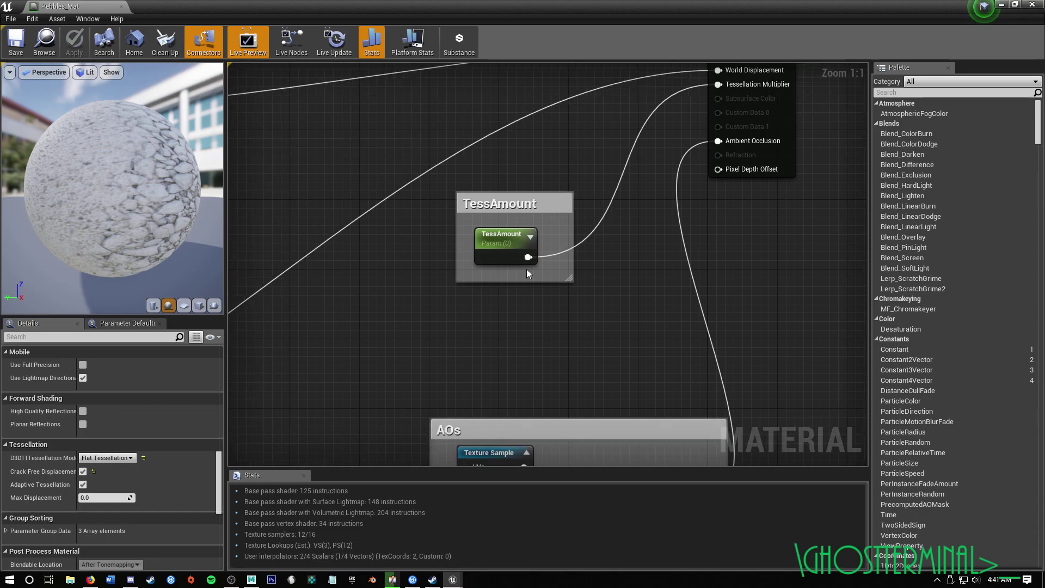
Step: Select the TessAmount scalar parameter to check its name and default value, and review its link to the output node
{"action": "left_click", "coordinate": [505, 239]}
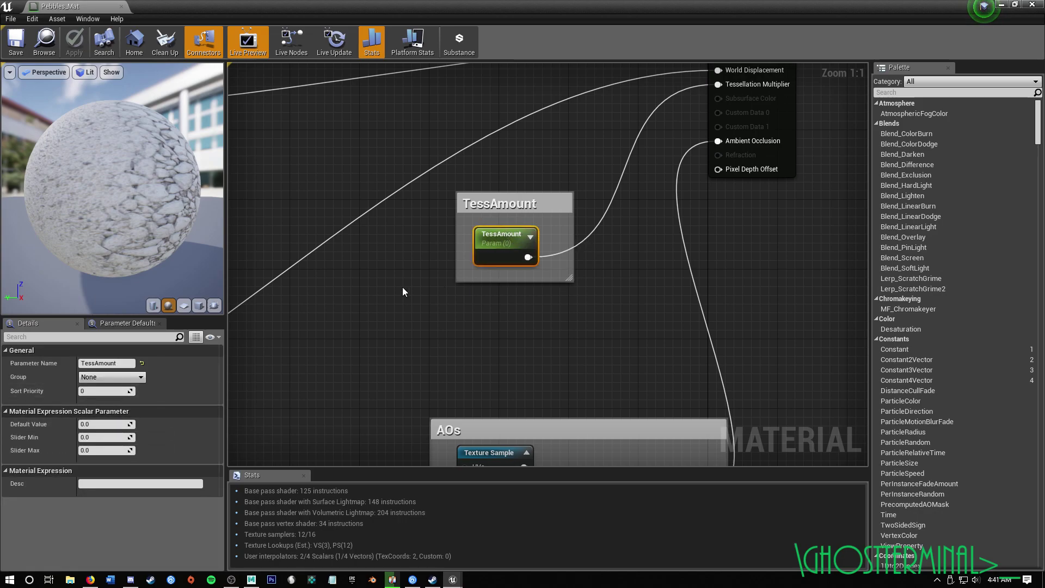
{"action": "right_click_drag", "start_coordinate": [627, 255], "coordinate": [599, 283]}
{"action": "right_click_drag", "start_coordinate": [548, 189], "coordinate": [536, 222]}
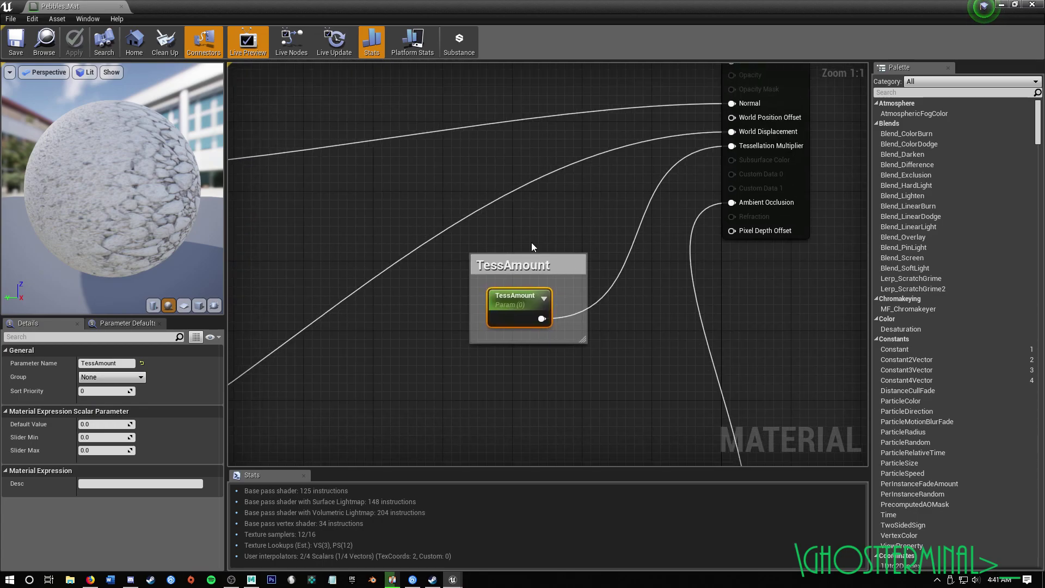
{"action": "right_click_drag", "start_coordinate": [556, 292], "coordinate": [504, 216]}
{"action": "right_click_drag", "start_coordinate": [529, 147], "coordinate": [605, 191]}
{"action": "right_click_drag", "start_coordinate": [422, 367], "coordinate": [408, 346]}
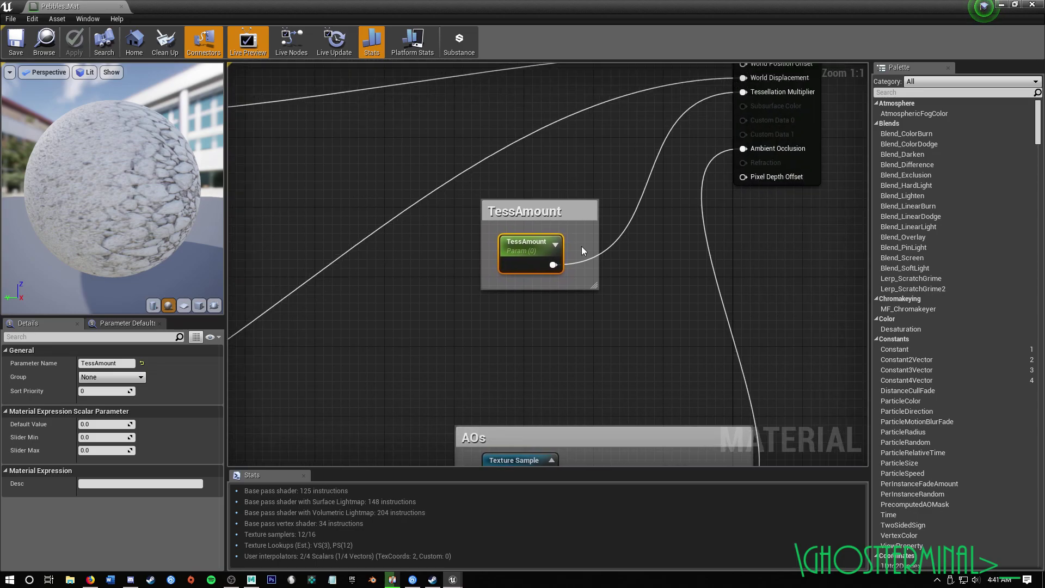
Step: Examine the DispTess group's pebble and sand displacement nodes up close and rotate the preview sphere
{"action": "right_click_drag", "start_coordinate": [343, 377], "coordinate": [639, 292]}
{"action": "right_click_drag", "start_coordinate": [376, 435], "coordinate": [727, 251]}
{"action": "right_click_drag", "start_coordinate": [625, 287], "coordinate": [782, 233]}
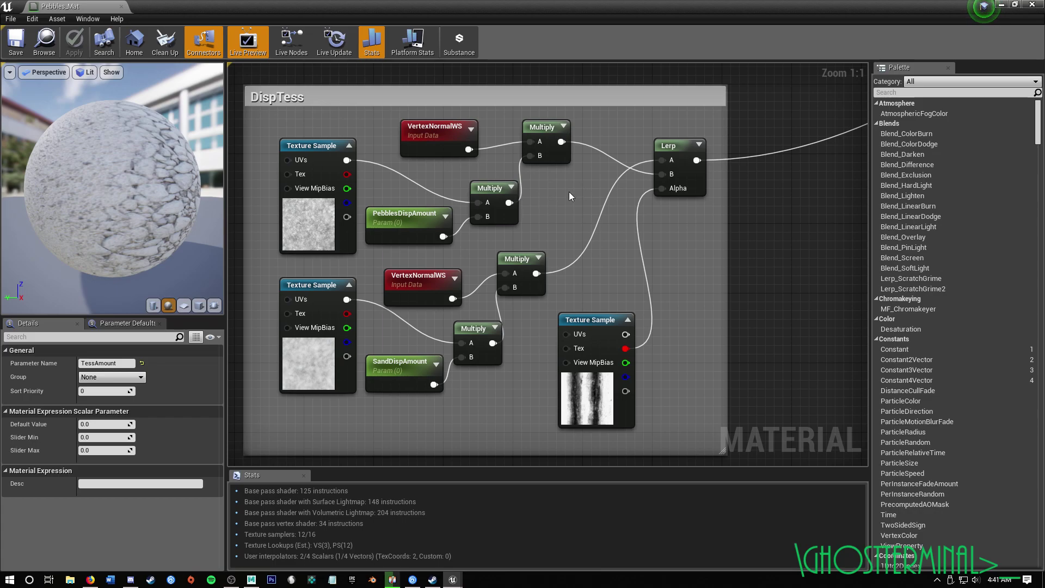
{"action": "mouse_move", "coordinate": [152, 200]}
{"action": "left_mouse_down"}
{"action": "mouse_move", "coordinate": [66, 201]}
{"action": "mouse_move", "coordinate": [147, 200]}
{"action": "mouse_move", "coordinate": [141, 181]}
{"action": "mouse_move", "coordinate": [153, 181]}
{"action": "left_mouse_up"}
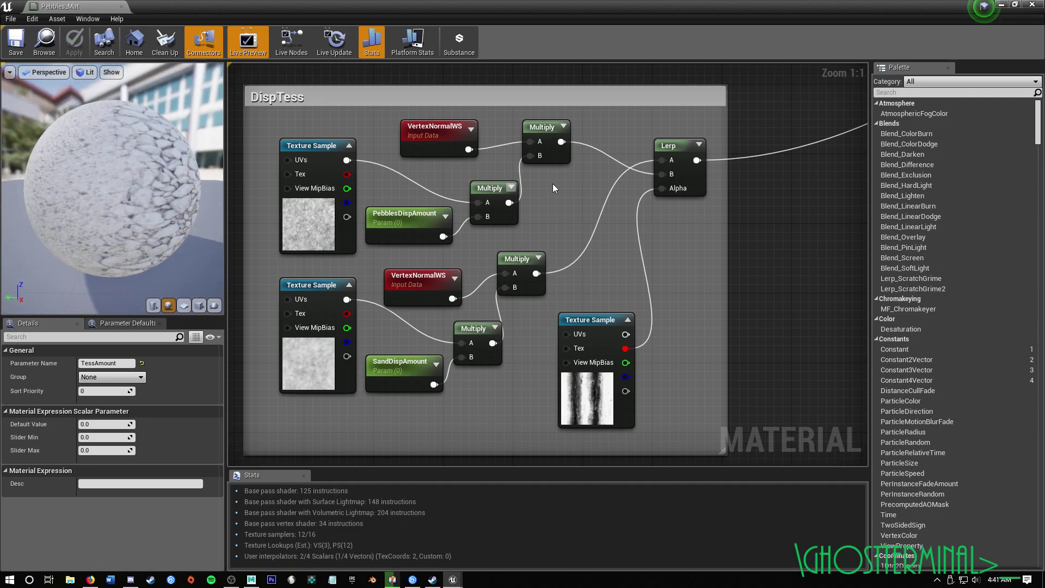
{"action": "right_click_drag", "start_coordinate": [758, 222], "coordinate": [759, 200]}
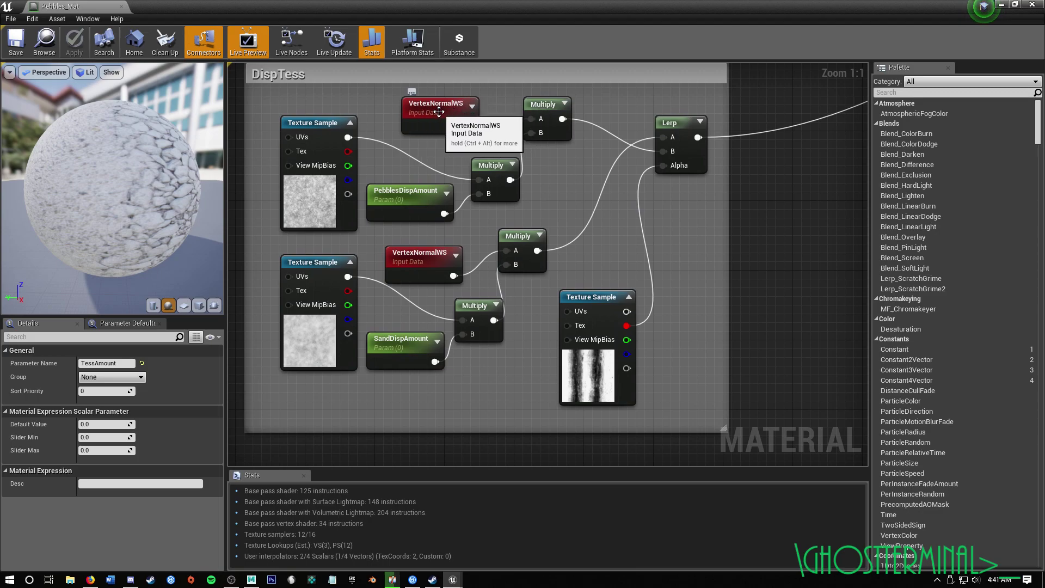
Step: Add a VertexNormalWS node beside the DispTess group as a demonstration, then delete it
{"action": "right_click", "coordinate": [764, 210]}
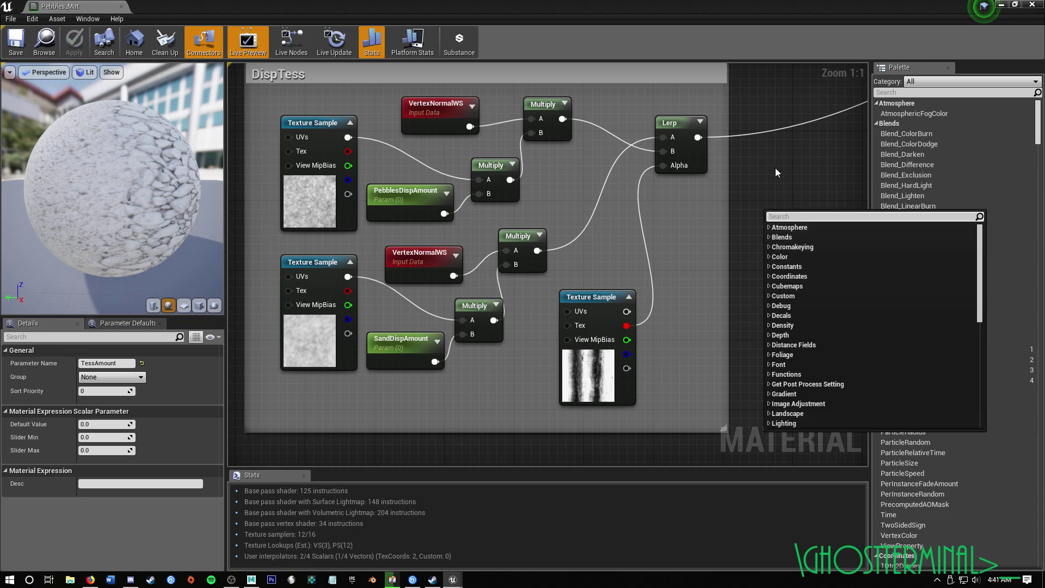
{"action": "type", "text": "ws"}
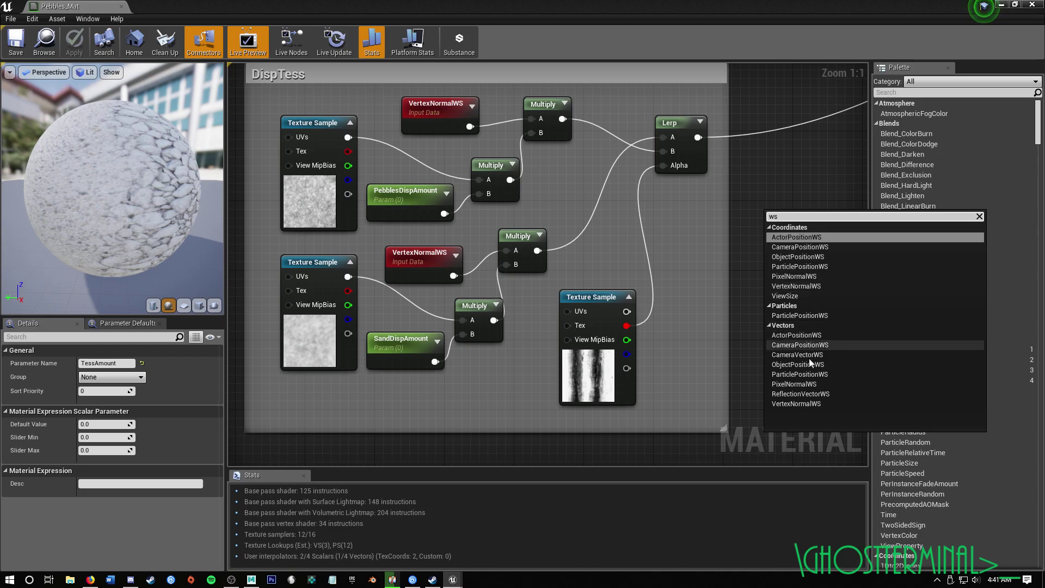
{"action": "left_click", "coordinate": [807, 402]}
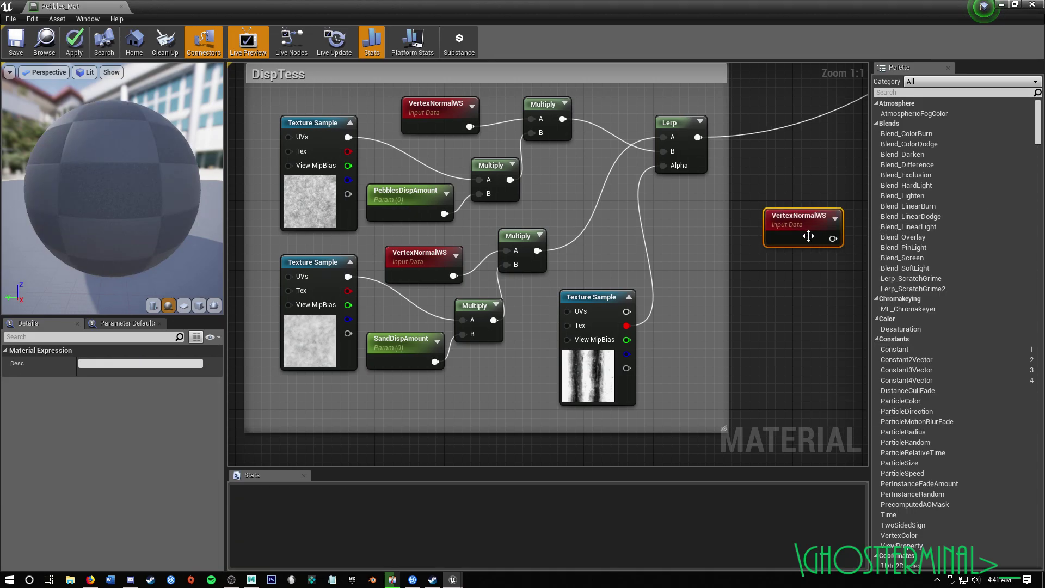
{"action": "left_click_drag", "start_coordinate": [808, 224], "coordinate": [801, 258]}
{"action": "key", "text": "Delete"}
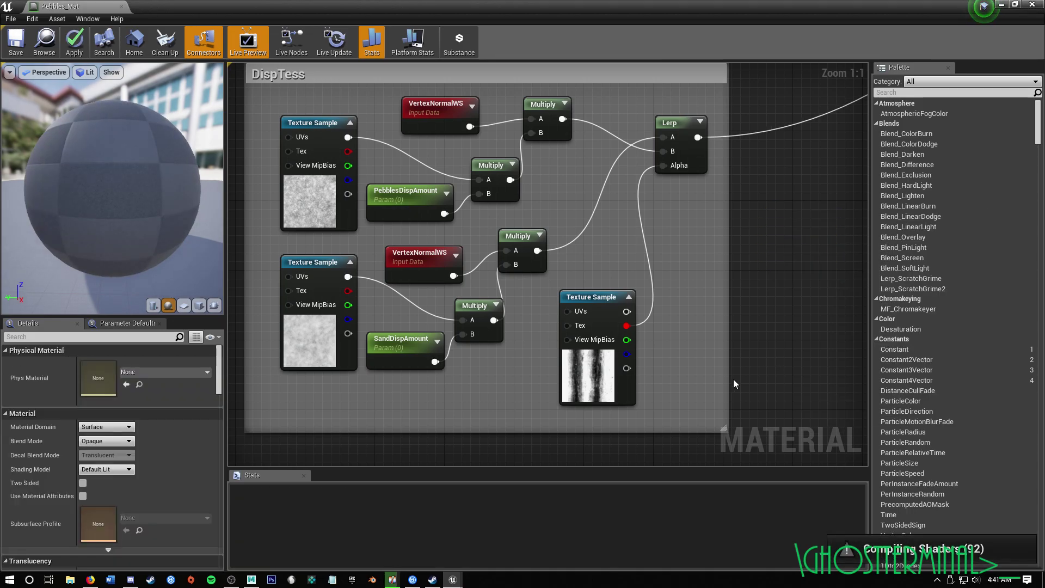
{"action": "right_click_drag", "start_coordinate": [799, 265], "coordinate": [858, 280]}
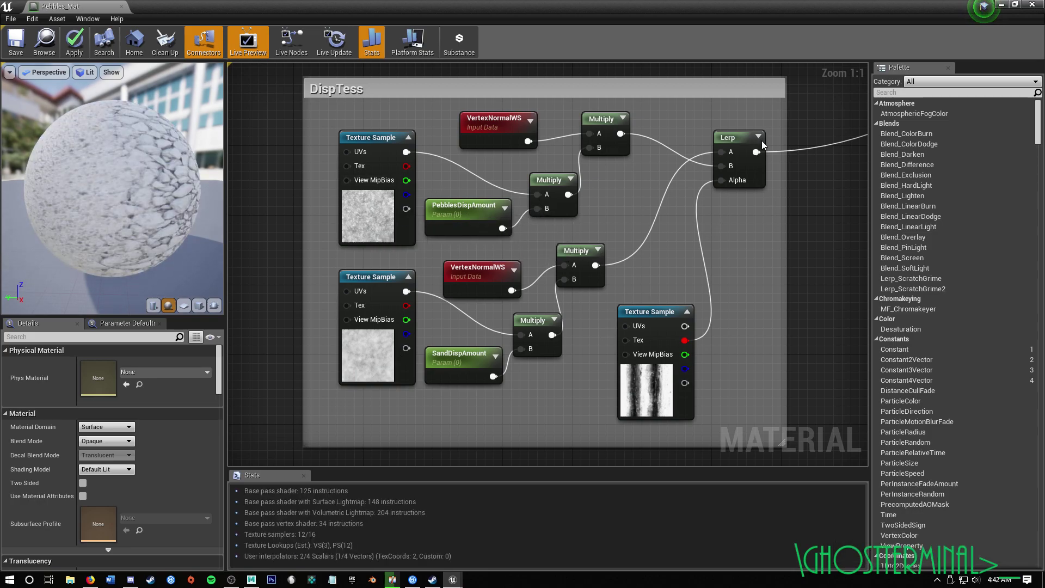
Step: Compare the normal-map blending group with the DispTess group's pebble and sand displacement node chains
{"action": "mouse_move", "coordinate": [829, 192]}
{"action": "right_mouse_down"}
{"action": "mouse_move", "coordinate": [746, 331]}
{"action": "mouse_move", "coordinate": [627, 412]}
{"action": "right_mouse_up"}
{"action": "right_click_drag", "start_coordinate": [633, 246], "coordinate": [626, 393]}
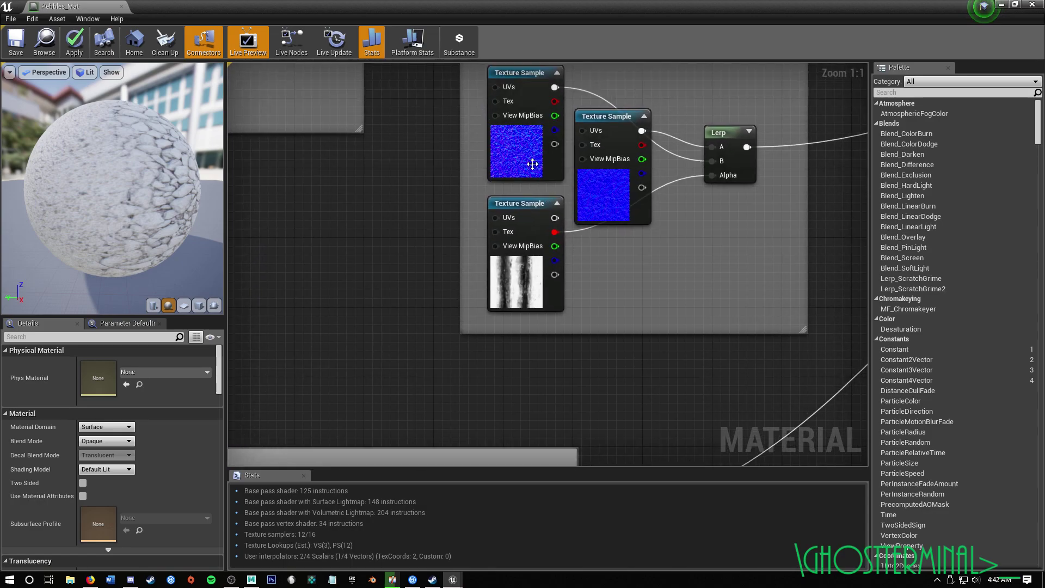
{"action": "right_click_drag", "start_coordinate": [351, 309], "coordinate": [516, 79]}
{"action": "right_click_drag", "start_coordinate": [789, 338], "coordinate": [772, 192]}
{"action": "mouse_move", "coordinate": [760, 300]}
{"action": "right_mouse_down"}
{"action": "mouse_move", "coordinate": [758, 315]}
{"action": "mouse_move", "coordinate": [777, 306]}
{"action": "right_mouse_up"}
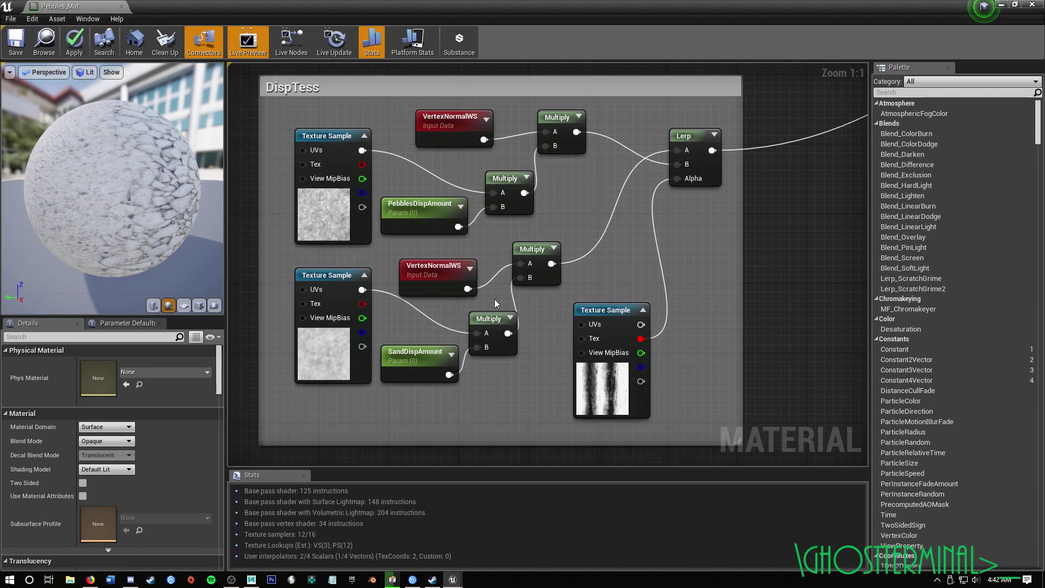
{"action": "mouse_move", "coordinate": [830, 272]}
{"action": "right_mouse_down"}
{"action": "mouse_move", "coordinate": [790, 303]}
{"action": "mouse_move", "coordinate": [817, 281]}
{"action": "right_mouse_up"}
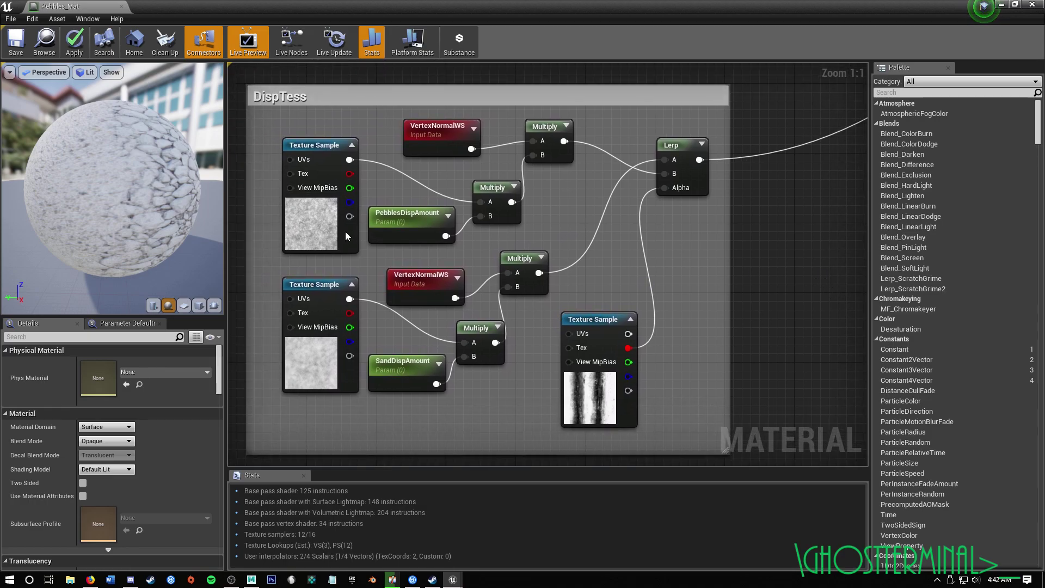
{"action": "mouse_move", "coordinate": [779, 226]}
{"action": "right_mouse_down"}
{"action": "mouse_move", "coordinate": [790, 247]}
{"action": "mouse_move", "coordinate": [783, 218]}
{"action": "right_mouse_up"}
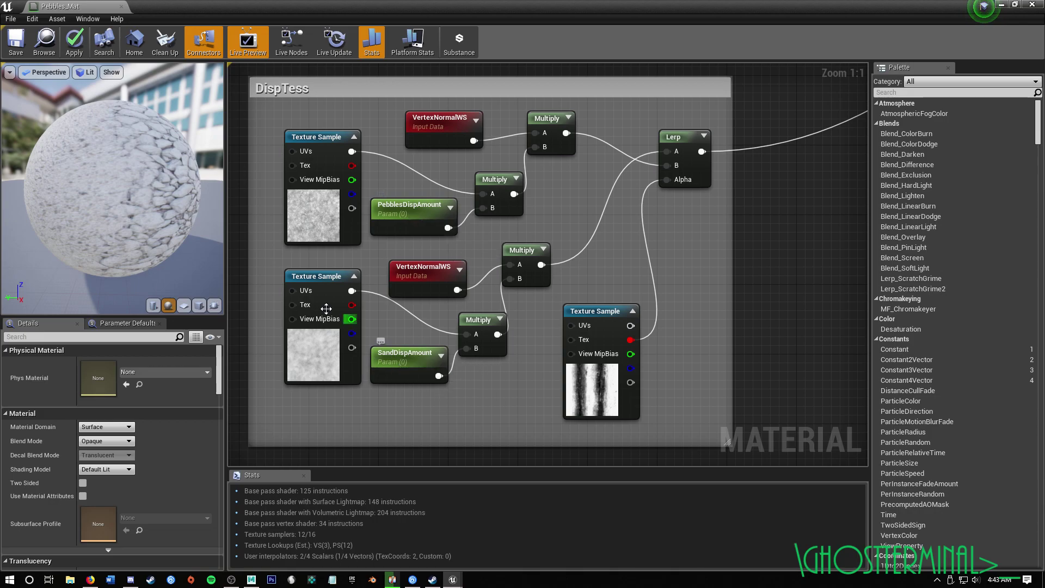
Step: Select the DispTess group's pebble and sand height textures in turn and review their Multiply, VertexNormalWS and Lerp connections
{"action": "left_click", "coordinate": [321, 163]}
{"action": "left_click", "coordinate": [326, 284]}
{"action": "left_click", "coordinate": [323, 146]}
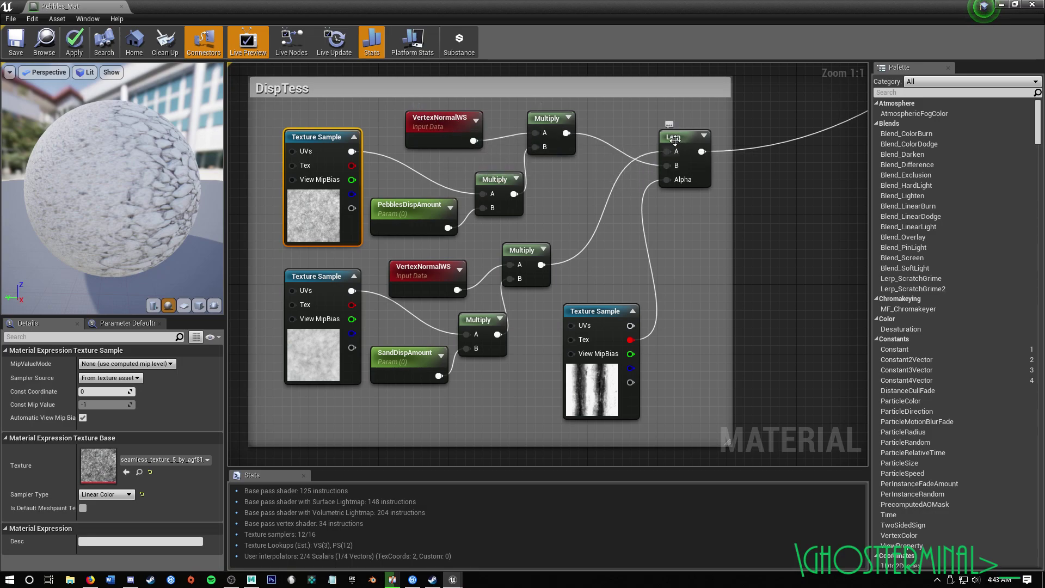
{"action": "right_click_drag", "start_coordinate": [769, 214], "coordinate": [710, 228]}
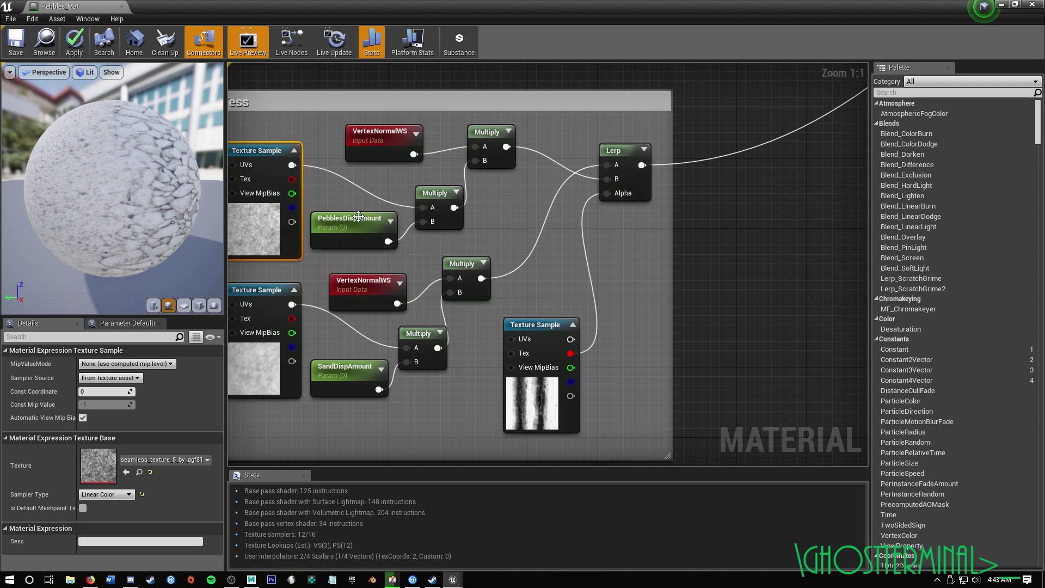
{"action": "right_click_drag", "start_coordinate": [676, 294], "coordinate": [737, 261]}
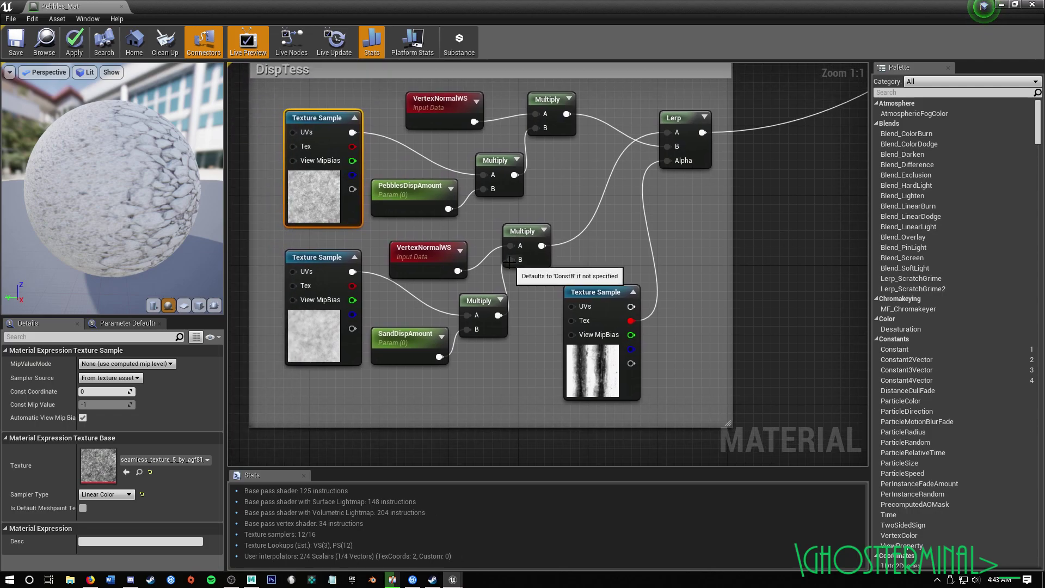
{"action": "right_click_drag", "start_coordinate": [589, 145], "coordinate": [553, 191]}
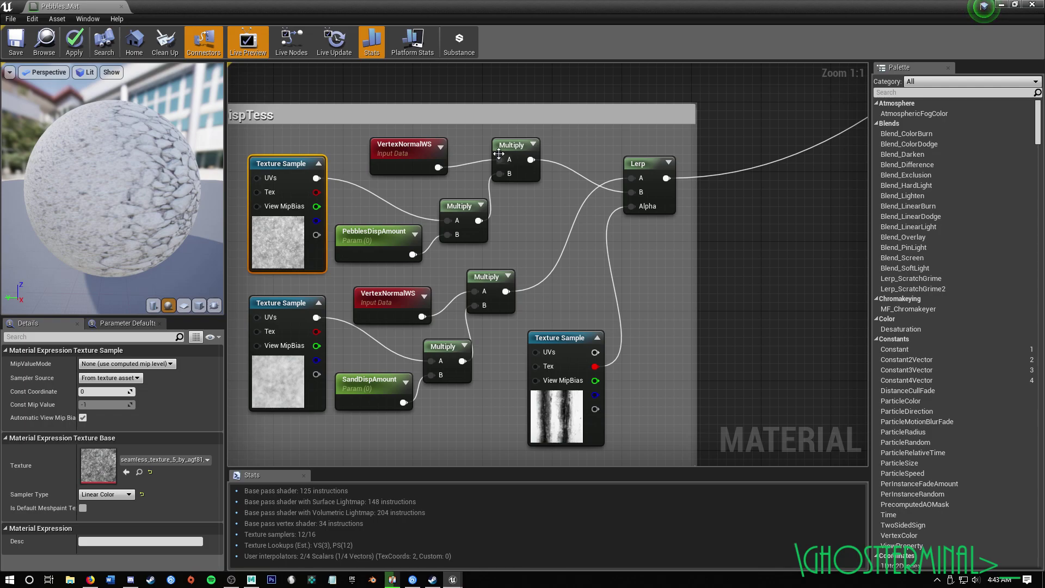
Step: Trace the DispTess Lerp output to the World Displacement input and back past the TessAmount group
{"action": "right_click_drag", "start_coordinate": [599, 256], "coordinate": [565, 320]}
{"action": "right_click_drag", "start_coordinate": [717, 197], "coordinate": [507, 343]}
{"action": "right_click_drag", "start_coordinate": [778, 173], "coordinate": [392, 224]}
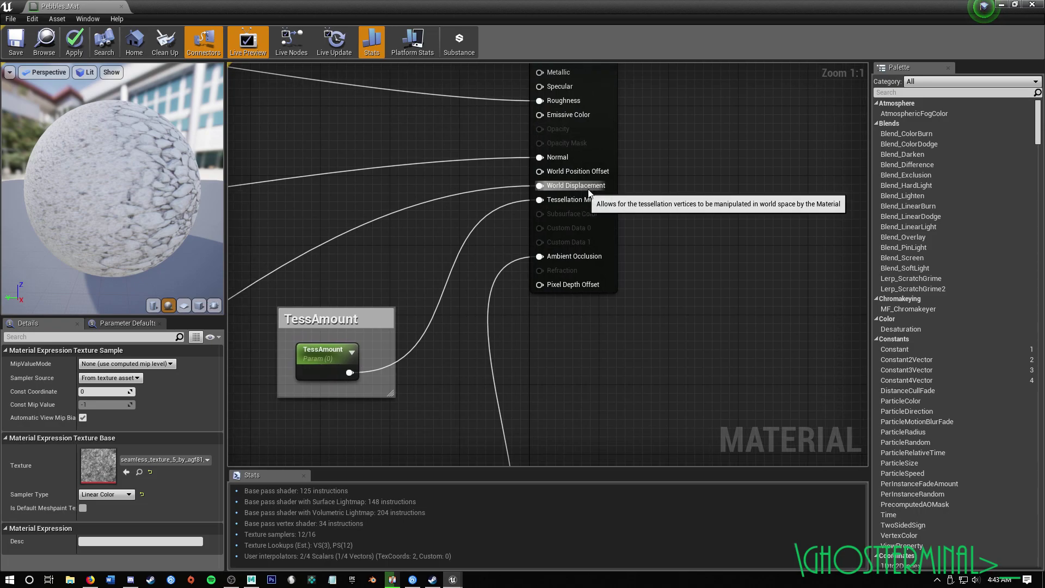
{"action": "scroll", "coordinate": [660, 328], "scroll_direction": "down", "scroll_amount": 1}
{"action": "right_click_drag", "start_coordinate": [512, 367], "coordinate": [807, 227]}
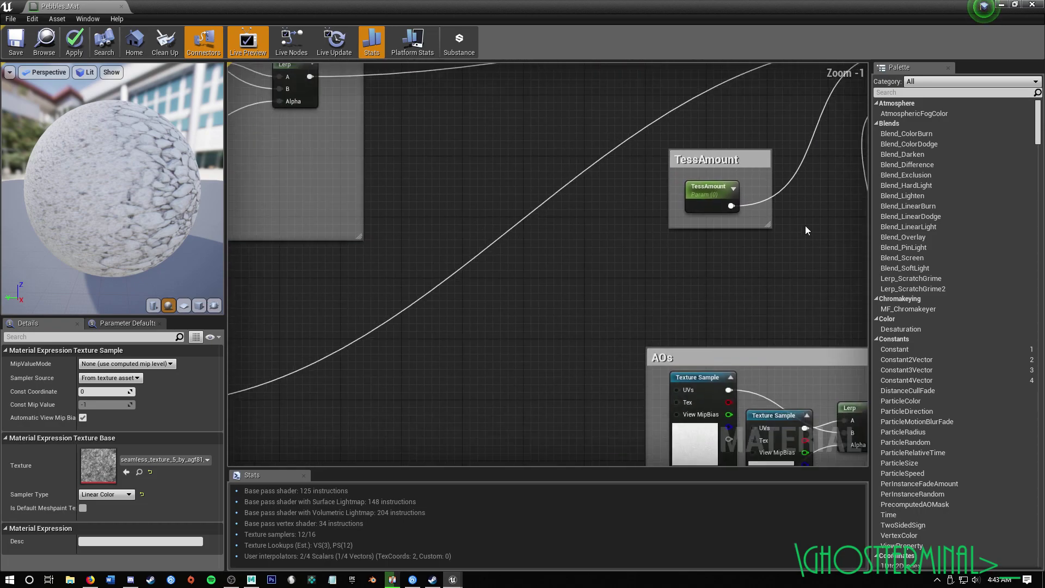
{"action": "right_click_drag", "start_coordinate": [531, 321], "coordinate": [717, 189]}
{"action": "right_click_drag", "start_coordinate": [437, 360], "coordinate": [753, 273]}
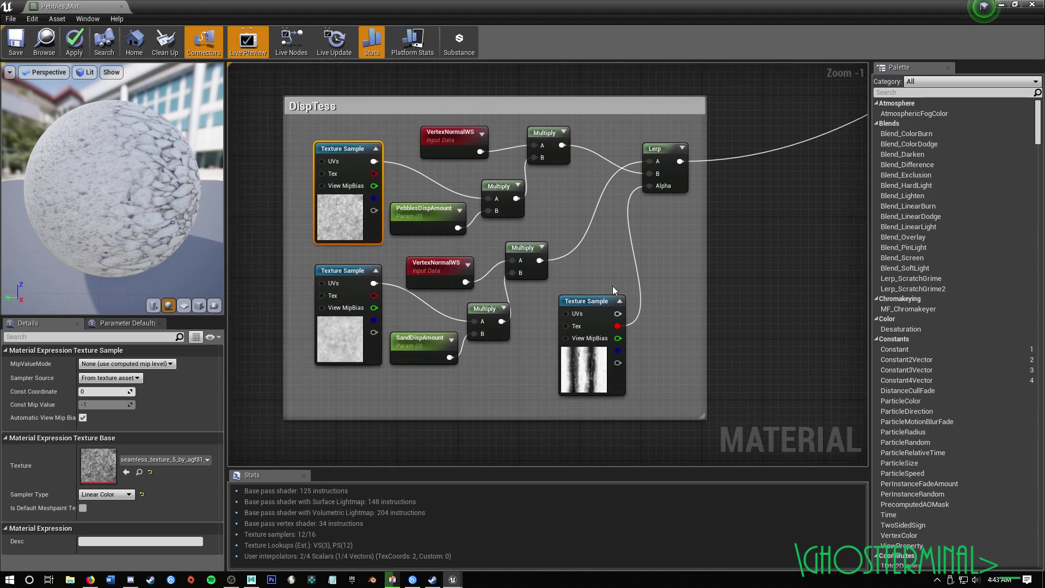
{"action": "right_click_drag", "start_coordinate": [750, 248], "coordinate": [718, 255]}
{"action": "scroll", "coordinate": [582, 263], "scroll_direction": "up", "scroll_amount": 1}
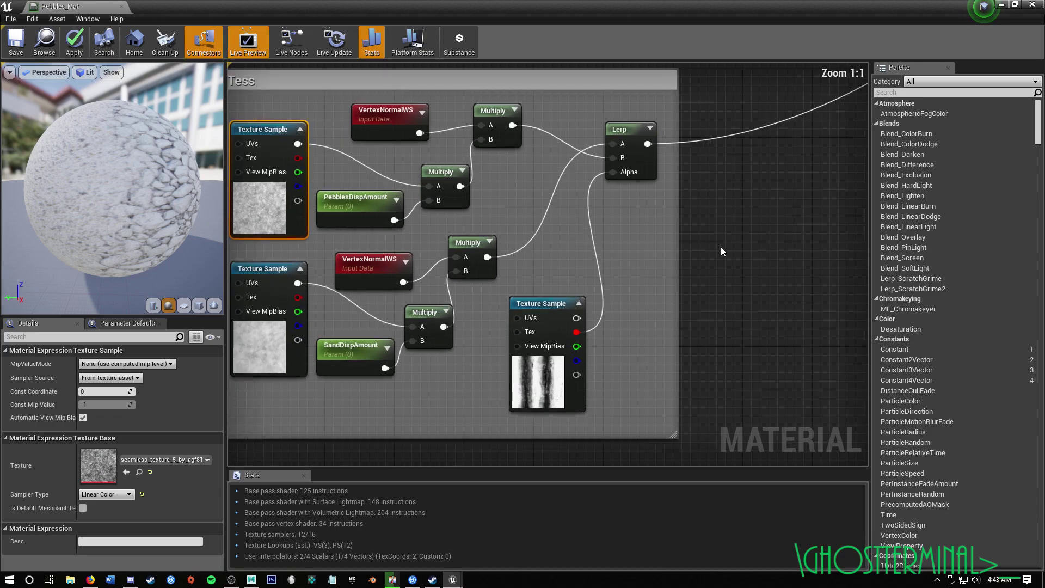
Step: Save the Pebbles_Mat material and close its editor
{"action": "left_click", "coordinate": [17, 43]}
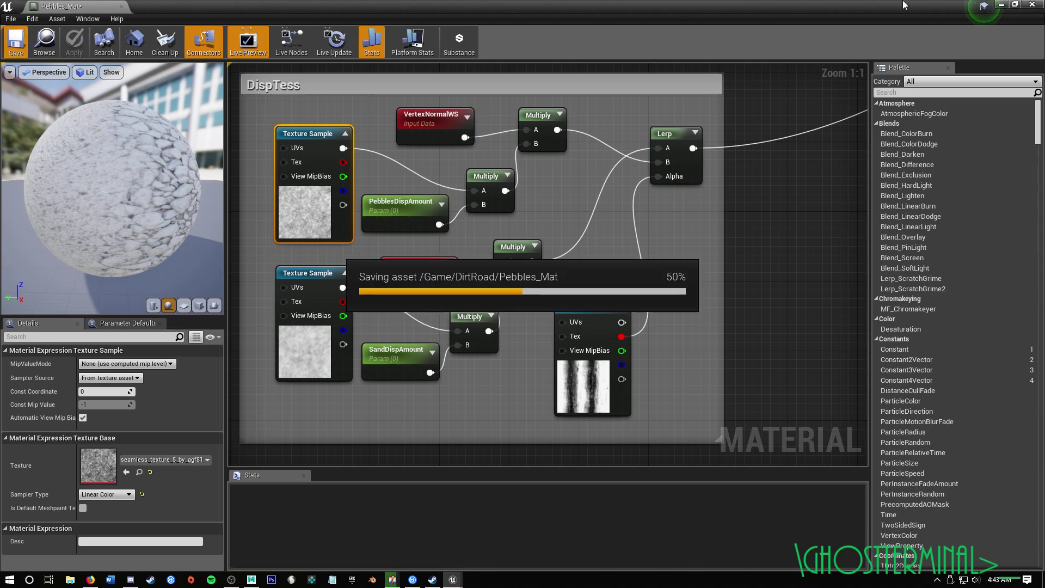
{"action": "left_click", "coordinate": [1035, 6]}
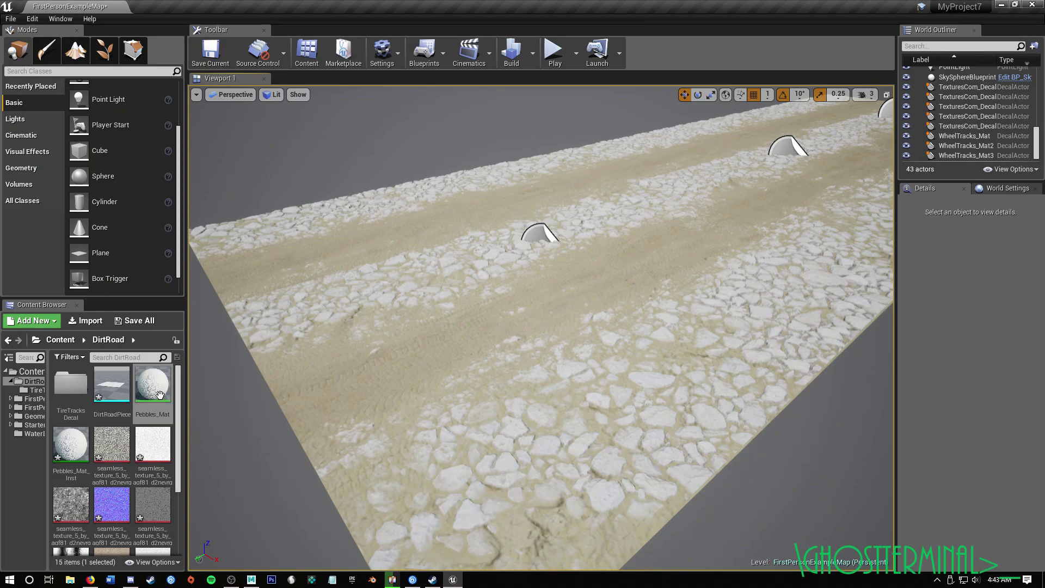
Step: Show the Create Material Instance option for Pebbles_Mat and open the existing Pebbles_Mat_Inst for editing
{"action": "right_click", "coordinate": [156, 387]}
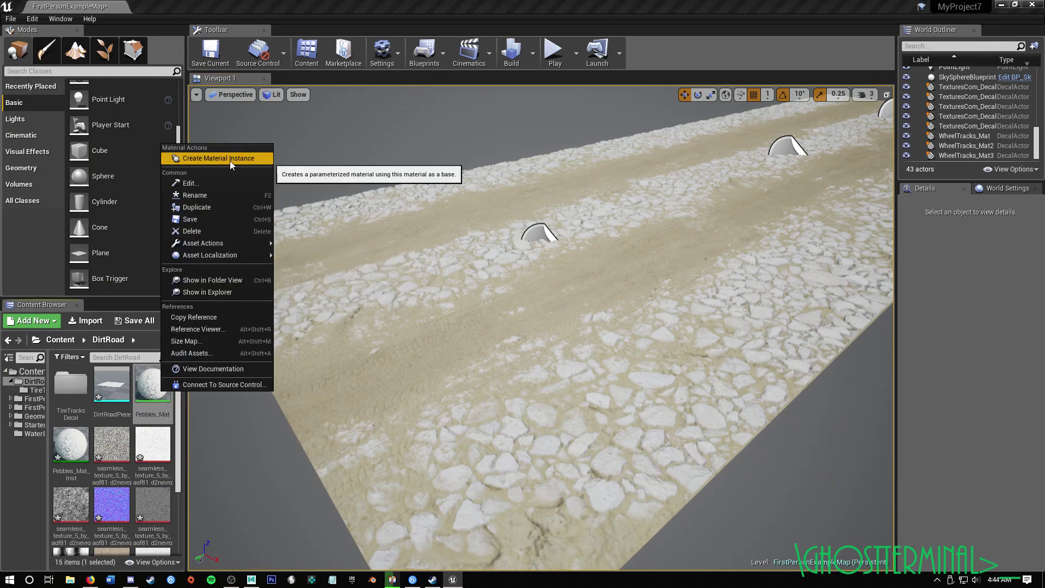
{"action": "left_click_drag", "start_coordinate": [68, 445], "coordinate": [125, 361]}
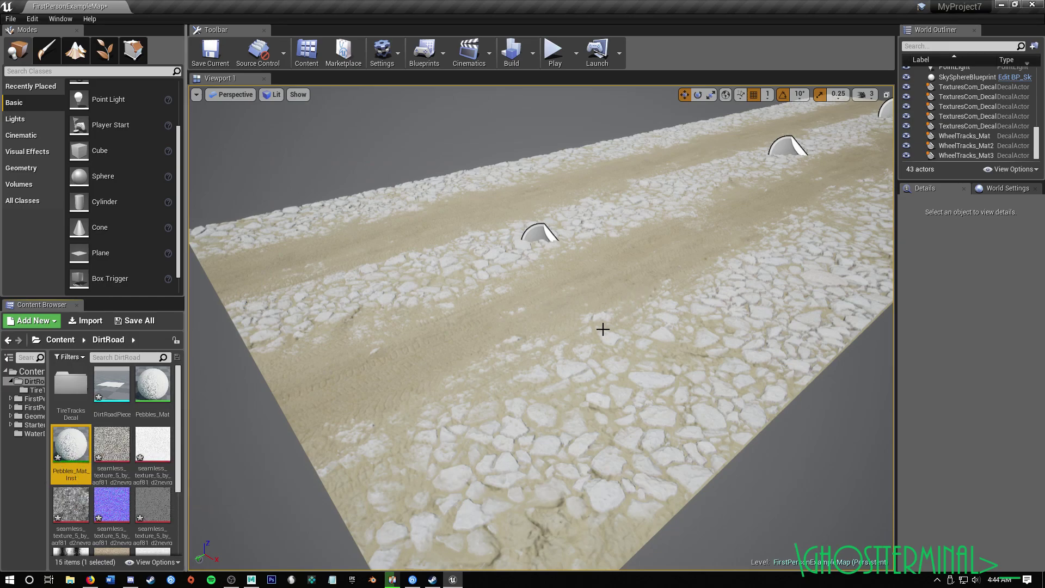
{"action": "double_click", "coordinate": [61, 441]}
Step: Inspect the material instance's preview sphere from several angles and distances, and review its PebblesDispAmount, SandDispAmount and TessAmount parameters
{"action": "left_click_drag", "start_coordinate": [538, 268], "coordinate": [446, 266]}
{"action": "scroll", "coordinate": [491, 261], "scroll_direction": "up", "scroll_amount": 5}
{"action": "scroll", "coordinate": [490, 262], "scroll_direction": "down", "scroll_amount": 8}
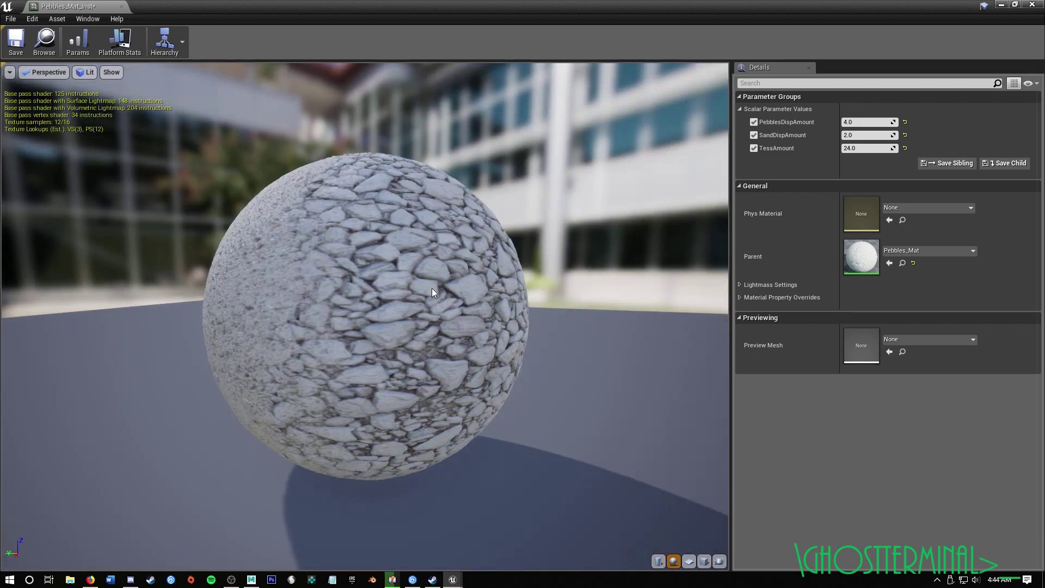
{"action": "scroll", "coordinate": [427, 291], "scroll_direction": "down", "scroll_amount": 4}
{"action": "scroll", "coordinate": [419, 295], "scroll_direction": "up", "scroll_amount": 6}
{"action": "scroll", "coordinate": [418, 295], "scroll_direction": "down", "scroll_amount": 1}
{"action": "left_click_drag", "start_coordinate": [348, 315], "coordinate": [384, 298]}
{"action": "mouse_move", "coordinate": [277, 297]}
{"action": "left_mouse_down"}
{"action": "mouse_move", "coordinate": [430, 292]}
{"action": "mouse_move", "coordinate": [292, 287]}
{"action": "left_mouse_up"}
{"action": "left_click_drag", "start_coordinate": [384, 273], "coordinate": [434, 270]}
{"action": "left_click_drag", "start_coordinate": [486, 297], "coordinate": [359, 242]}
{"action": "left_click_drag", "start_coordinate": [427, 304], "coordinate": [394, 345]}
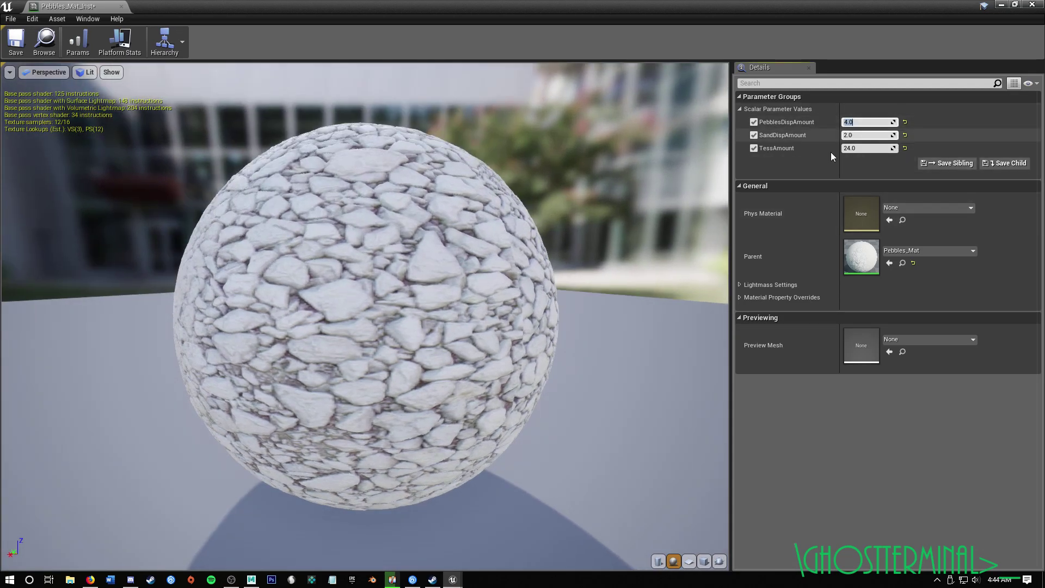
{"action": "left_click_drag", "start_coordinate": [431, 295], "coordinate": [672, 283]}
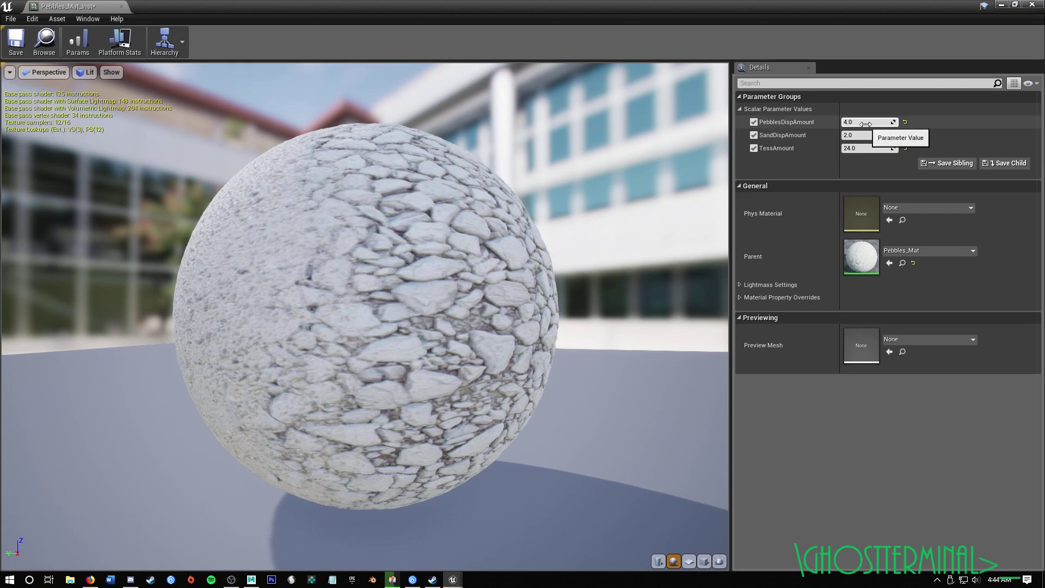
Step: Try a PebblesDispAmount of about 27.94 on the material instance and restore the value to 4
{"action": "mouse_move", "coordinate": [867, 122]}
{"action": "left_mouse_down"}
{"action": "mouse_move", "coordinate": [954, 121]}
{"action": "mouse_move", "coordinate": [876, 120]}
{"action": "left_mouse_up"}
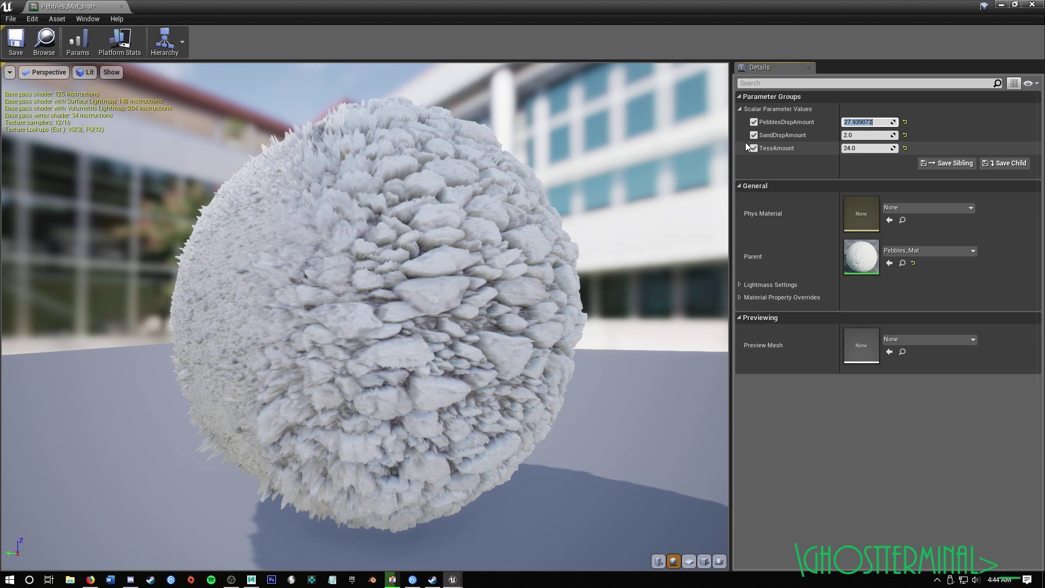
{"action": "type", "text": "4"}
{"action": "key", "text": "Return"}
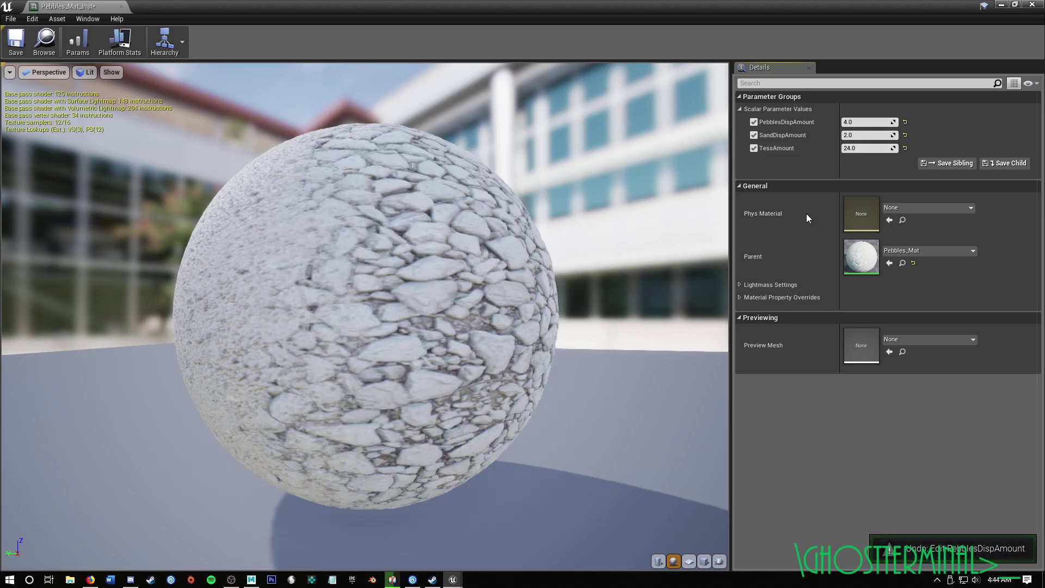
Step: Rotate the preview sphere to review the pebble and sand displacement, and save the Pebbles_Mat_Inst material instance
{"action": "left_click_drag", "start_coordinate": [389, 266], "coordinate": [463, 279]}
{"action": "left_click_drag", "start_coordinate": [321, 283], "coordinate": [701, 174]}
{"action": "left_click_drag", "start_coordinate": [510, 265], "coordinate": [402, 272]}
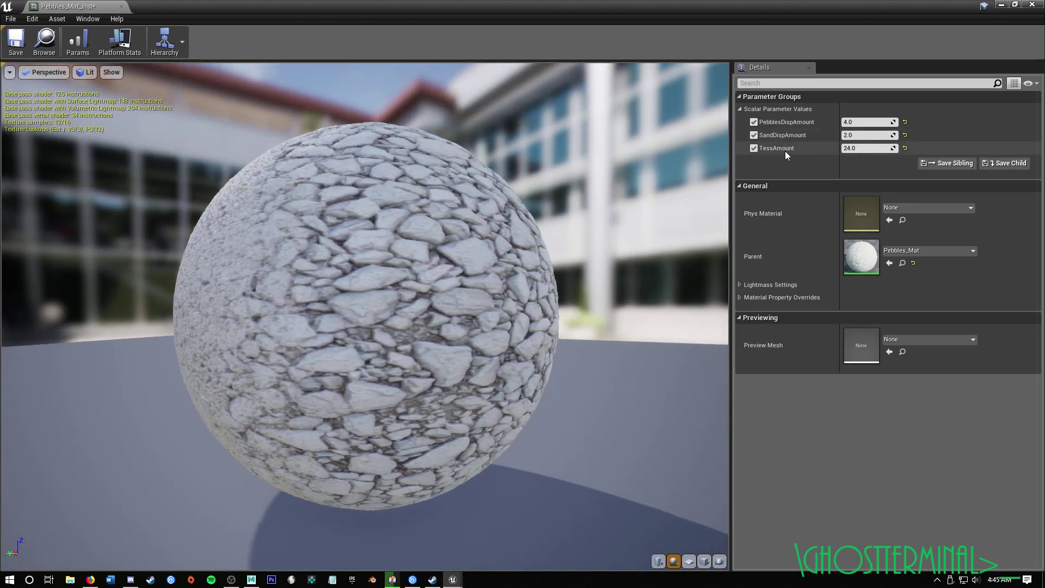
{"action": "mouse_move", "coordinate": [490, 259]}
{"action": "left_mouse_down"}
{"action": "mouse_move", "coordinate": [419, 289]}
{"action": "mouse_move", "coordinate": [474, 263]}
{"action": "mouse_move", "coordinate": [566, 259]}
{"action": "mouse_move", "coordinate": [498, 252]}
{"action": "left_mouse_up"}
{"action": "left_click_drag", "start_coordinate": [434, 227], "coordinate": [413, 253]}
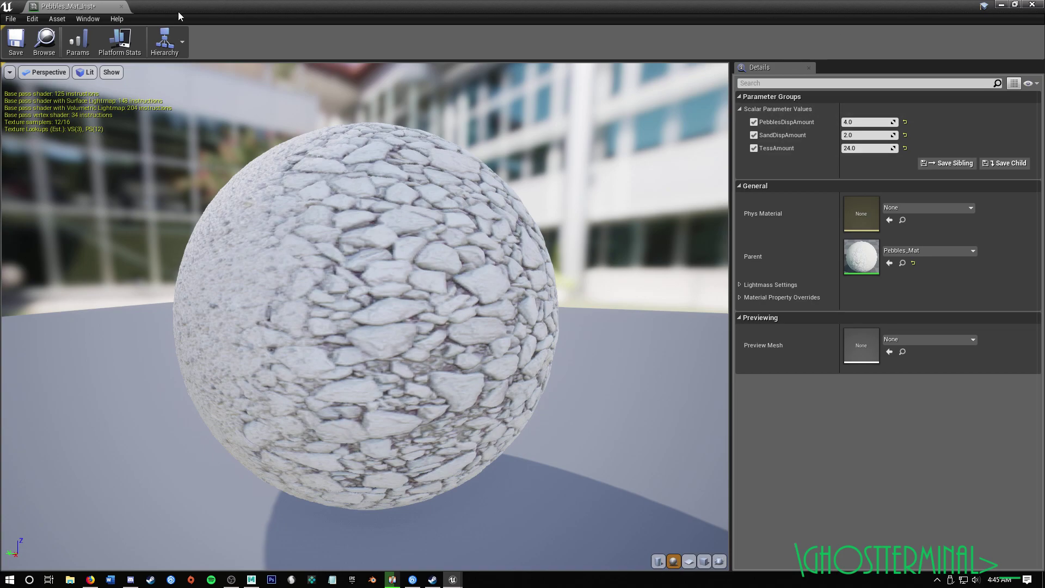
{"action": "left_click", "coordinate": [15, 47]}
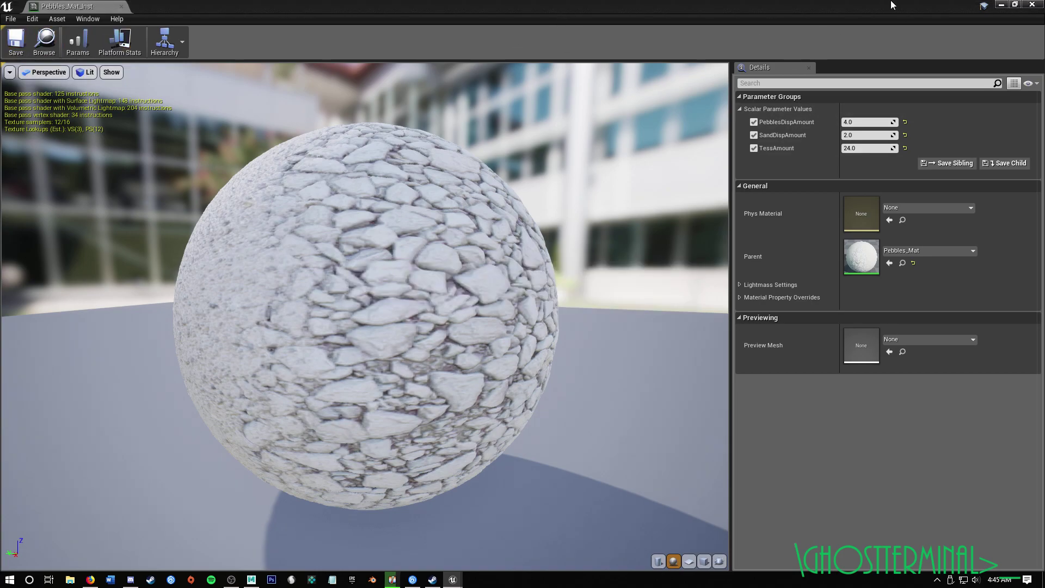
Step: Reposition the instance editor to reveal the road, try a PebblesDispAmount of about 5.2, and undo that change
{"action": "left_click_drag", "start_coordinate": [798, 8], "coordinate": [649, 362]}
{"action": "mouse_move", "coordinate": [770, 474]}
{"action": "left_mouse_down"}
{"action": "mouse_move", "coordinate": [802, 475]}
{"action": "mouse_move", "coordinate": [754, 475]}
{"action": "mouse_move", "coordinate": [786, 475]}
{"action": "mouse_move", "coordinate": [764, 475]}
{"action": "left_mouse_up"}
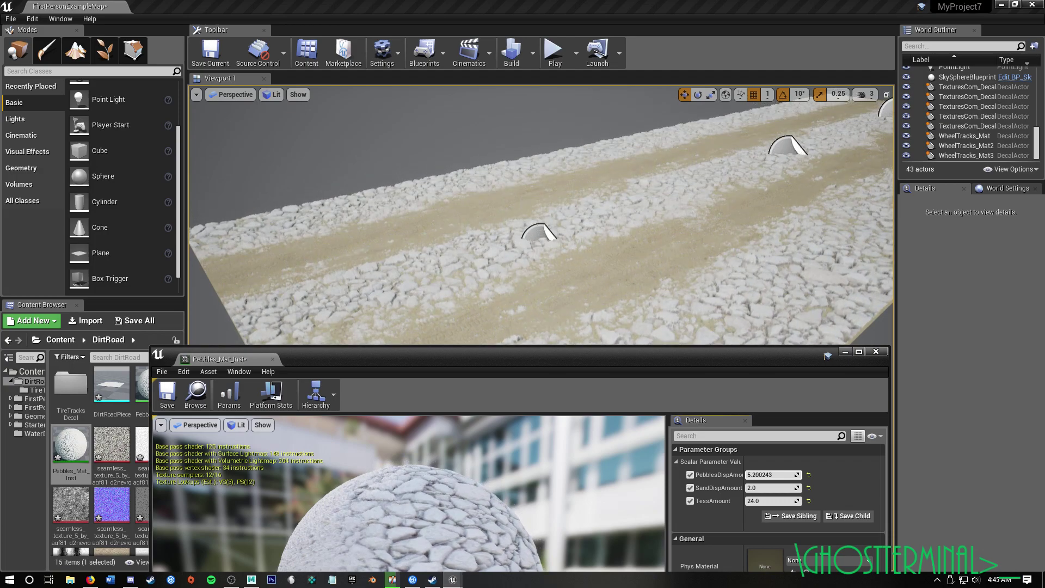
{"action": "key", "text": "ctrl+z"}
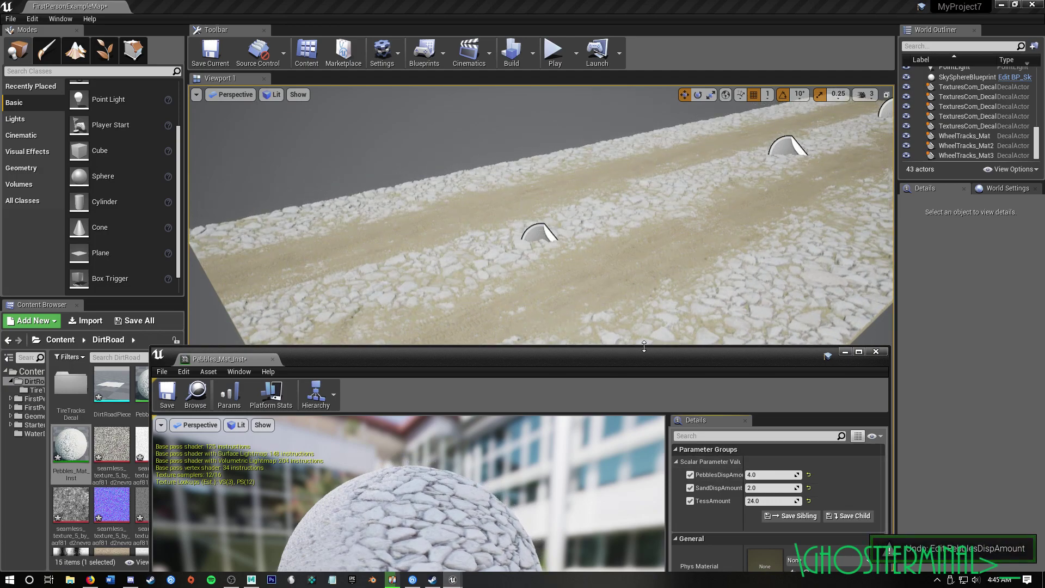
Step: Save the Pebbles_Mat_Inst material instance again and close its editor
{"action": "left_click_drag", "start_coordinate": [704, 349], "coordinate": [730, 59]}
{"action": "left_click", "coordinate": [193, 103]}
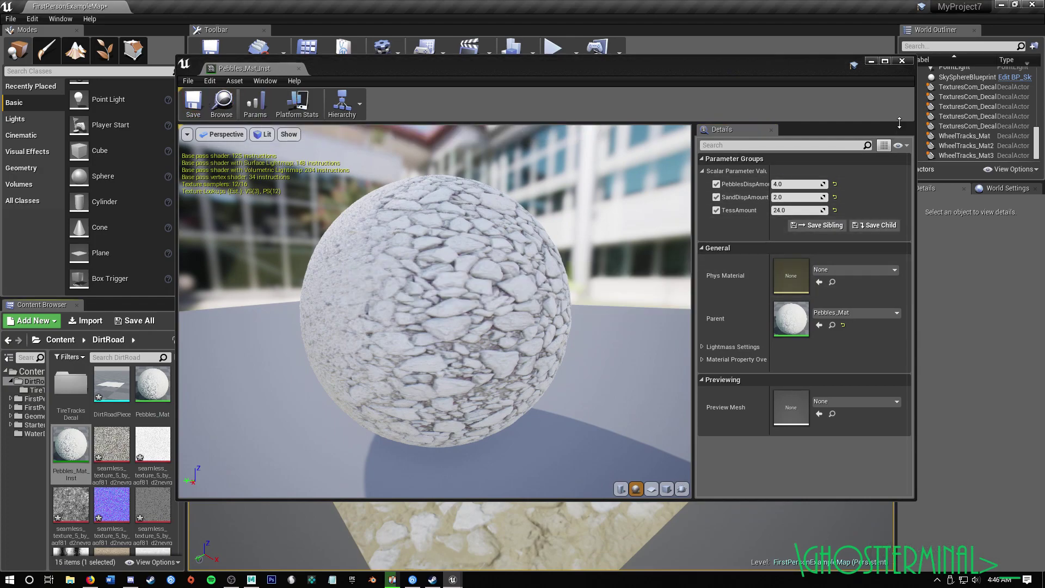
{"action": "left_click", "coordinate": [902, 61]}
Step: Examine the displaced stones and sand along the dirt road in the level, up close and from above
{"action": "right_click_drag", "start_coordinate": [597, 347], "coordinate": [359, 322]}
{"action": "right_click_drag", "start_coordinate": [637, 330], "coordinate": [562, 380]}
{"action": "right_click_drag", "start_coordinate": [581, 308], "coordinate": [691, 324]}
{"action": "right_click_drag", "start_coordinate": [504, 300], "coordinate": [506, 325]}
{"action": "right_click_drag", "start_coordinate": [390, 346], "coordinate": [435, 340]}
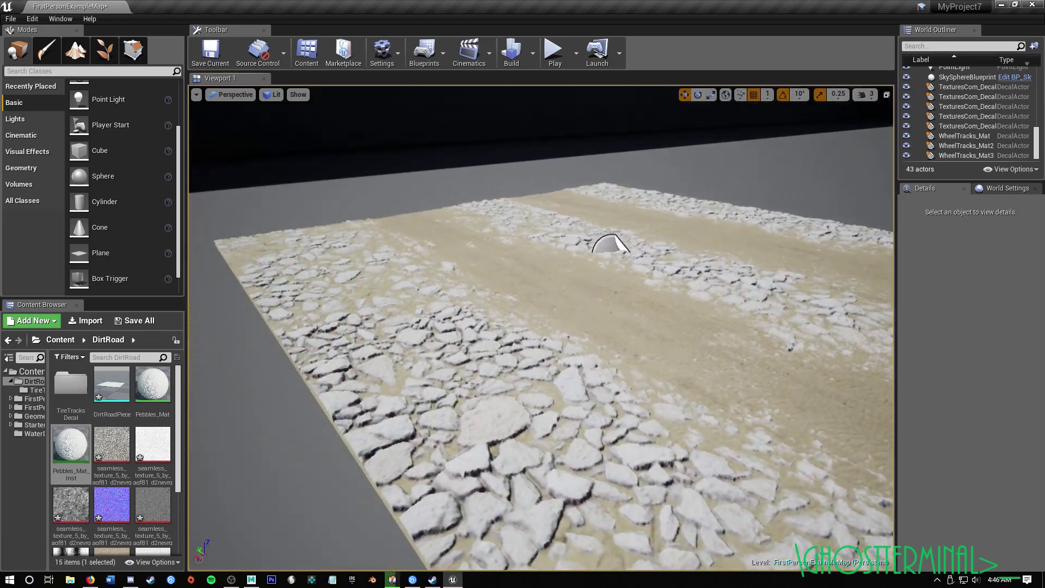
{"action": "mouse_move", "coordinate": [553, 391]}
{"action": "right_mouse_down"}
{"action": "mouse_move", "coordinate": [590, 440]}
{"action": "mouse_move", "coordinate": [544, 402]}
{"action": "right_mouse_up"}
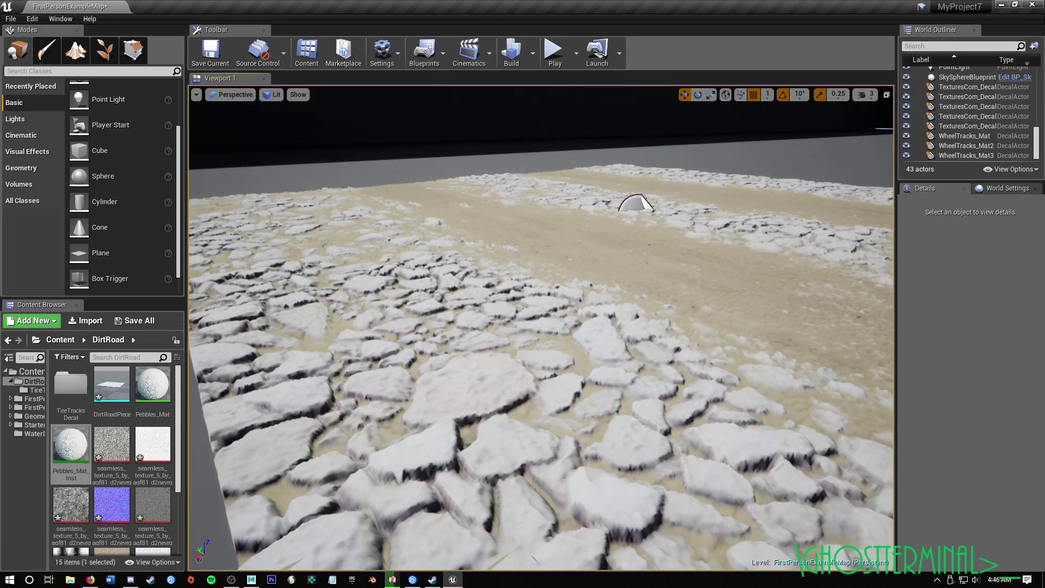
{"action": "right_click_drag", "start_coordinate": [609, 328], "coordinate": [603, 323]}
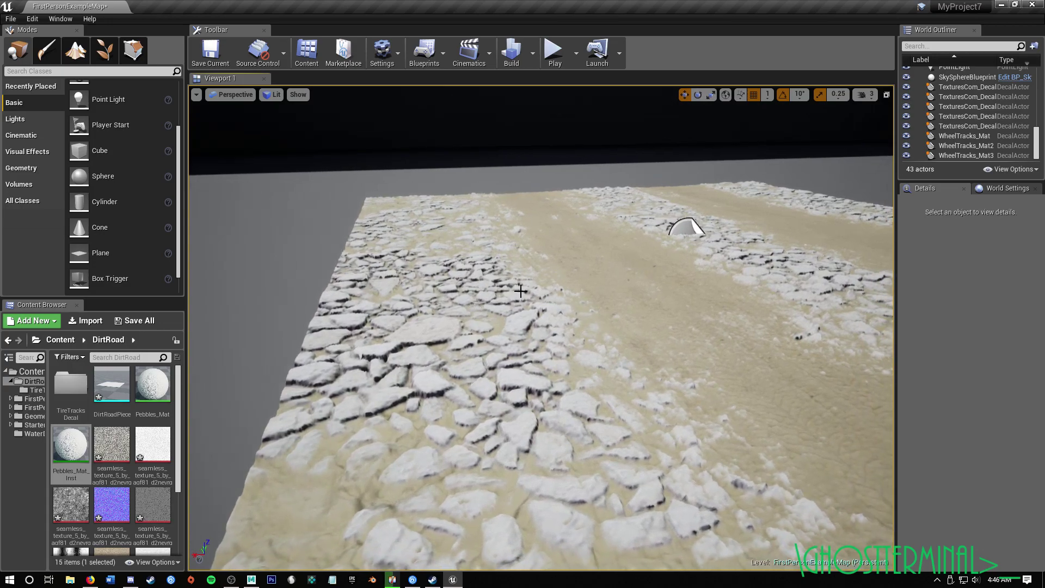
{"action": "right_click_drag", "start_coordinate": [523, 340], "coordinate": [778, 373]}
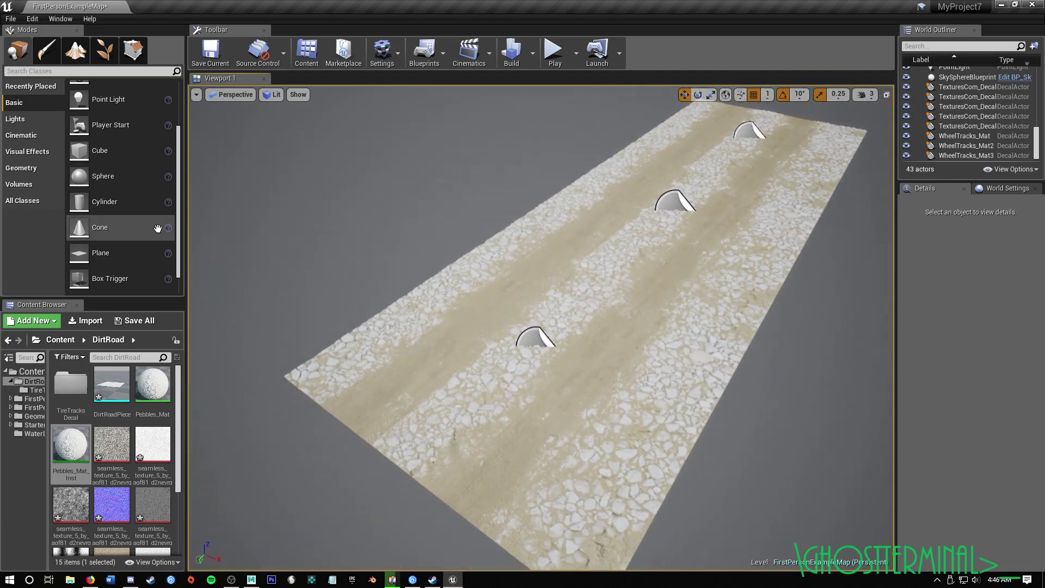
Step: Place a basic Plane on the floor beside the dirt road and apply Pebbles_Mat_Inst to it
{"action": "left_click_drag", "start_coordinate": [127, 253], "coordinate": [356, 177]}
{"action": "mouse_move", "coordinate": [489, 166]}
{"action": "right_mouse_down"}
{"action": "mouse_move", "coordinate": [429, 175]}
{"action": "mouse_move", "coordinate": [489, 166]}
{"action": "right_mouse_up"}
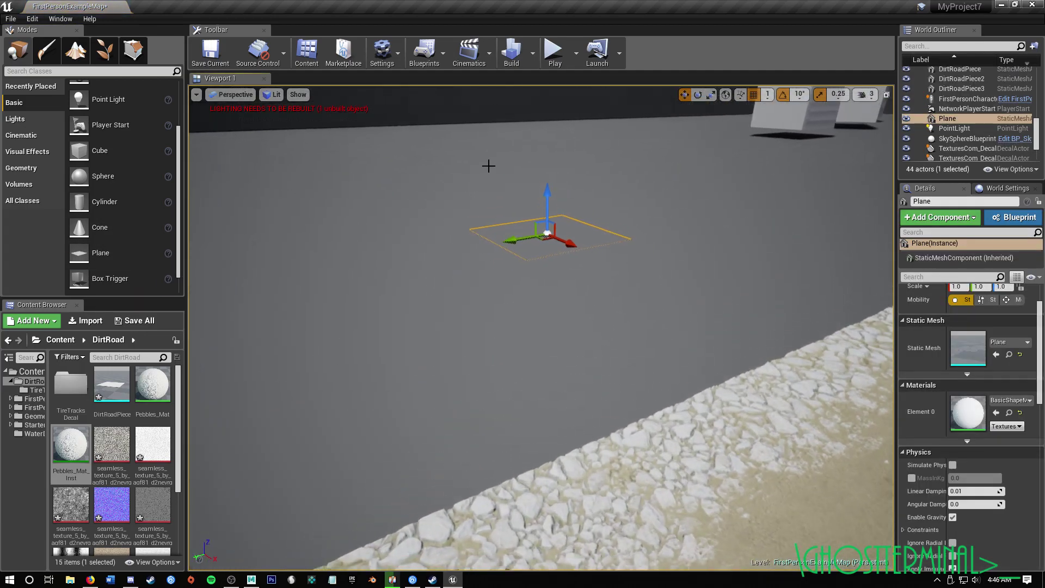
{"action": "key", "text": "f"}
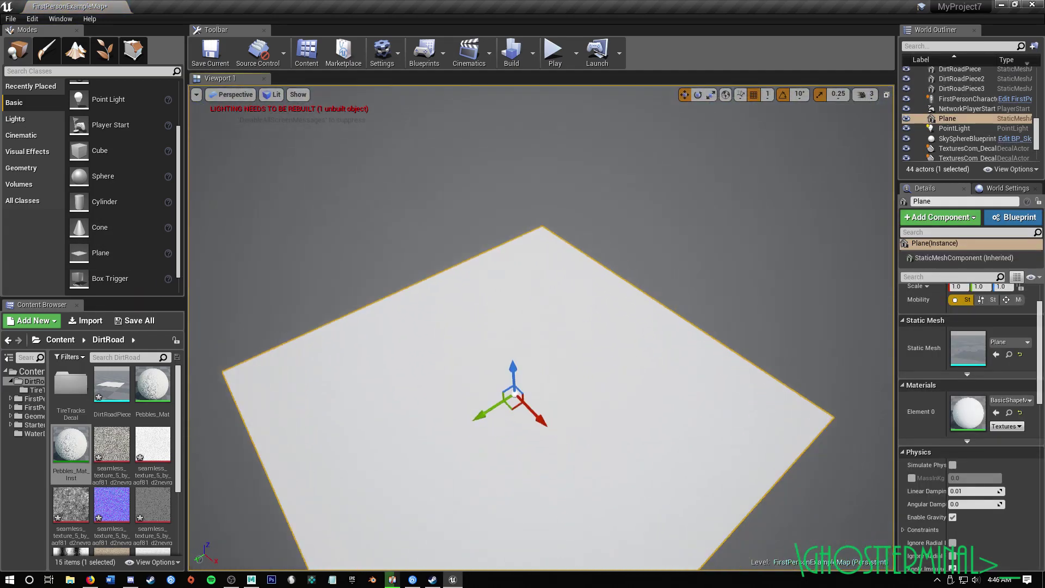
{"action": "left_click_drag", "start_coordinate": [51, 442], "coordinate": [506, 304]}
Step: Examine the displacement on the new plane's surface and edges from low and close viewpoints
{"action": "scroll", "coordinate": [506, 305], "scroll_direction": "up", "scroll_amount": 2}
{"action": "right_click_drag", "start_coordinate": [506, 305], "coordinate": [321, 229]}
{"action": "key", "text": "w"}
{"action": "key", "text": "d"}
{"action": "right_click_drag", "start_coordinate": [580, 420], "coordinate": [424, 479]}
{"action": "key", "text": "d"}
{"action": "right_click_drag", "start_coordinate": [639, 307], "coordinate": [623, 286]}
{"action": "key", "text": "w"}
{"action": "key", "text": "s"}
{"action": "key", "text": "w"}
{"action": "key", "text": "a"}
{"action": "right_click_drag", "start_coordinate": [492, 239], "coordinate": [468, 207]}
{"action": "key", "text": "s"}
{"action": "key", "text": "w"}
{"action": "key", "text": "d"}
{"action": "key", "text": "d"}
{"action": "right_click_drag", "start_coordinate": [639, 267], "coordinate": [634, 272]}
{"action": "key", "text": "s"}
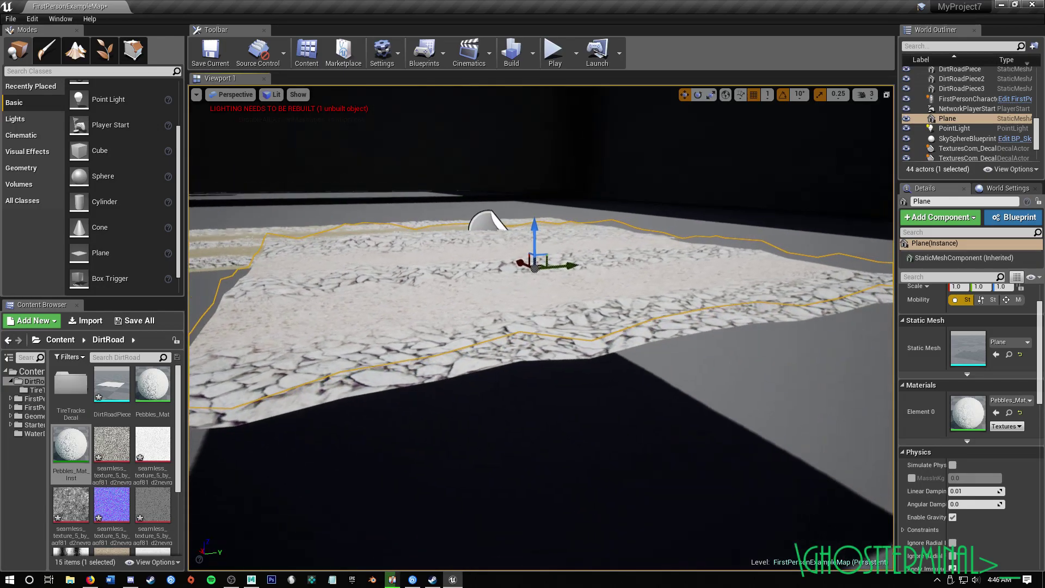
{"action": "right_click_drag", "start_coordinate": [476, 284], "coordinate": [389, 270]}
{"action": "right_click_drag", "start_coordinate": [490, 283], "coordinate": [593, 271]}
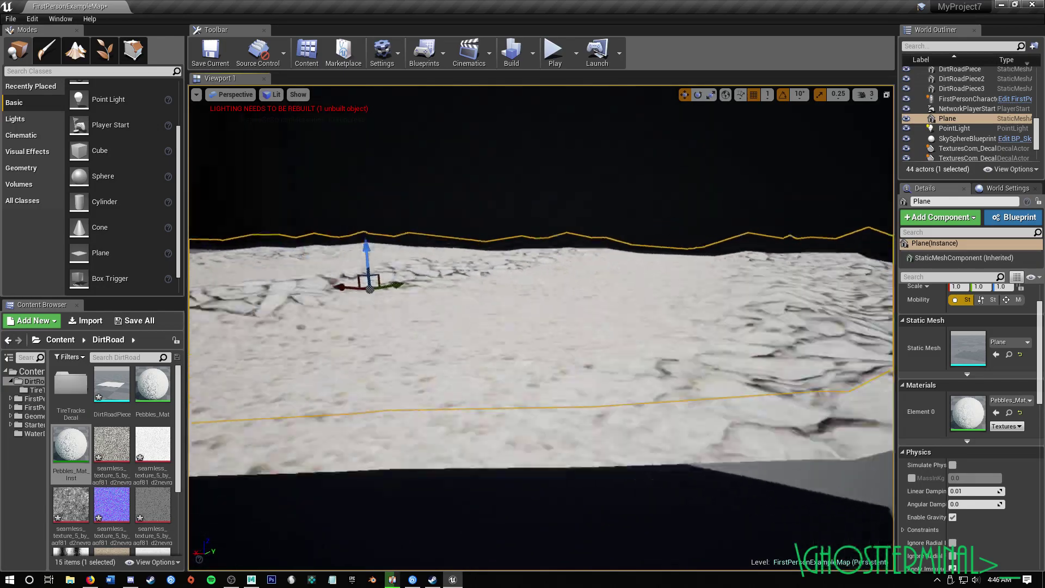
Step: Examine the displaced plane from the side and from above, comparing its stones and sand with the nearby dirt road
{"action": "key", "text": "s"}
{"action": "right_click_drag", "start_coordinate": [540, 305], "coordinate": [305, 343]}
{"action": "key", "text": "w"}
{"action": "key", "text": "a"}
{"action": "key", "text": "d"}
{"action": "key", "text": "s"}
{"action": "key", "text": "w"}
{"action": "key", "text": "w"}
{"action": "key", "text": "s"}
{"action": "key", "text": "w"}
{"action": "key", "text": "s"}
{"action": "key", "text": "s"}
{"action": "key", "text": "w"}
{"action": "key", "text": "d"}
{"action": "right_click_drag", "start_coordinate": [604, 326], "coordinate": [603, 325]}
{"action": "key", "text": "a"}
{"action": "key", "text": "d"}
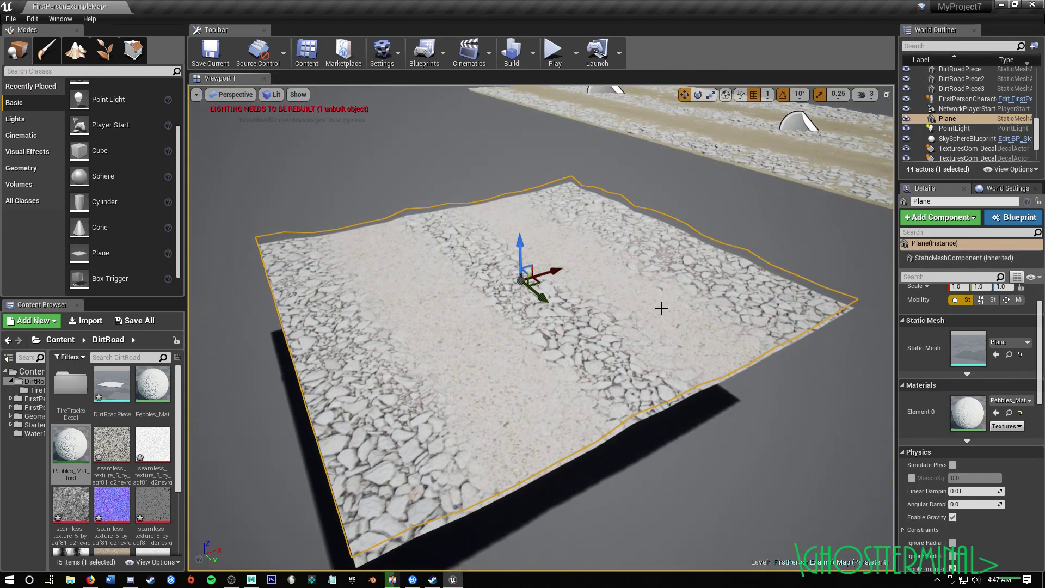
Step: Delete the test Plane beside the dirt road and select the WheelTracks_Mat decal on the nearest road piece
{"action": "key", "text": "Delete"}
{"action": "right_click_drag", "start_coordinate": [581, 281], "coordinate": [546, 294]}
{"action": "key", "text": "w"}
{"action": "key", "text": "s"}
{"action": "left_click", "coordinate": [376, 417]}
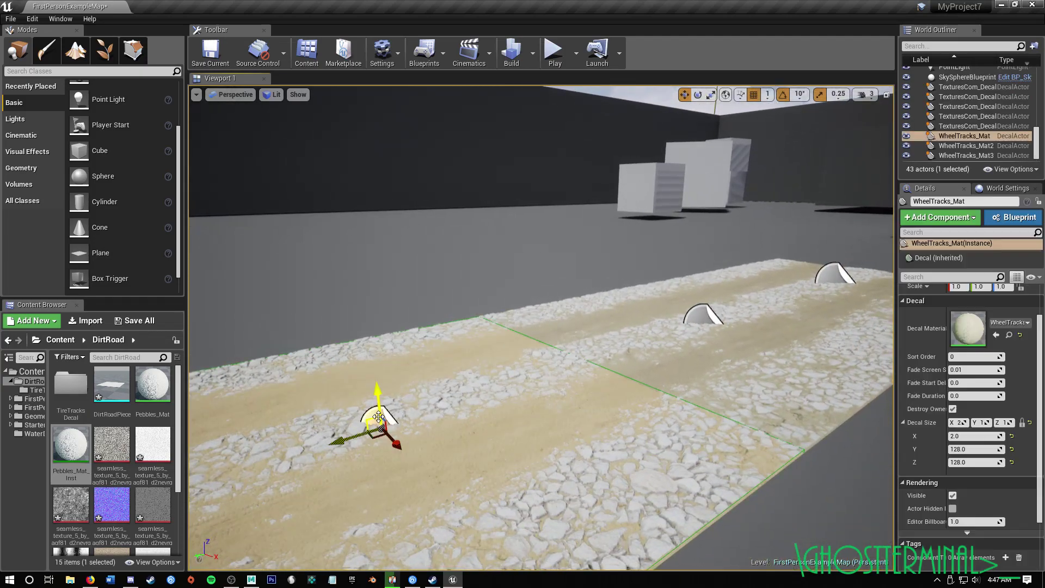
{"action": "right_click_drag", "start_coordinate": [562, 384], "coordinate": [598, 412]}
{"action": "key", "text": "s"}
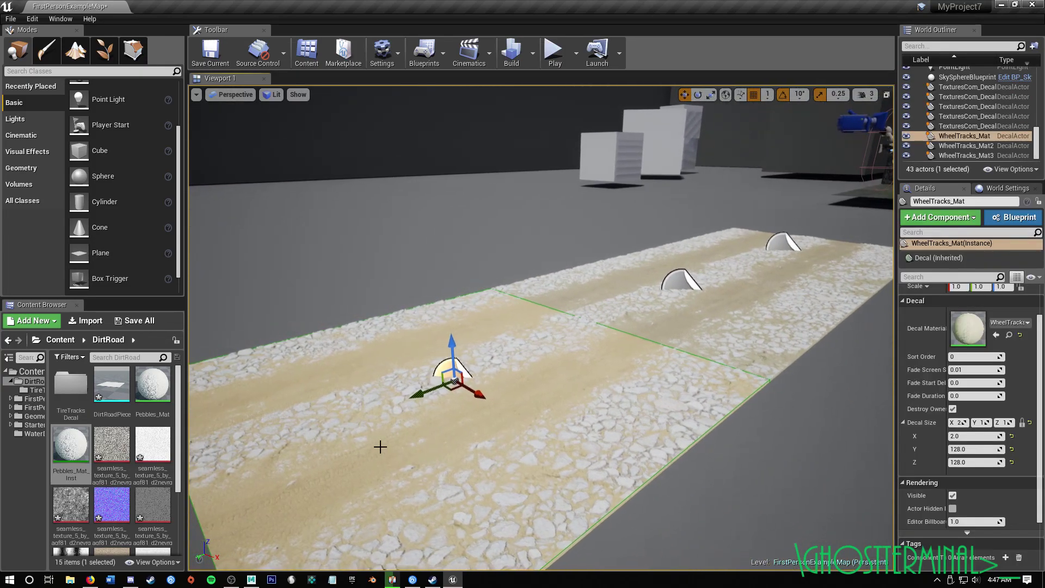
Step: Open the WheelTracks_Decal material from the TireTracksDecal folder
{"action": "left_click", "coordinate": [71, 390]}
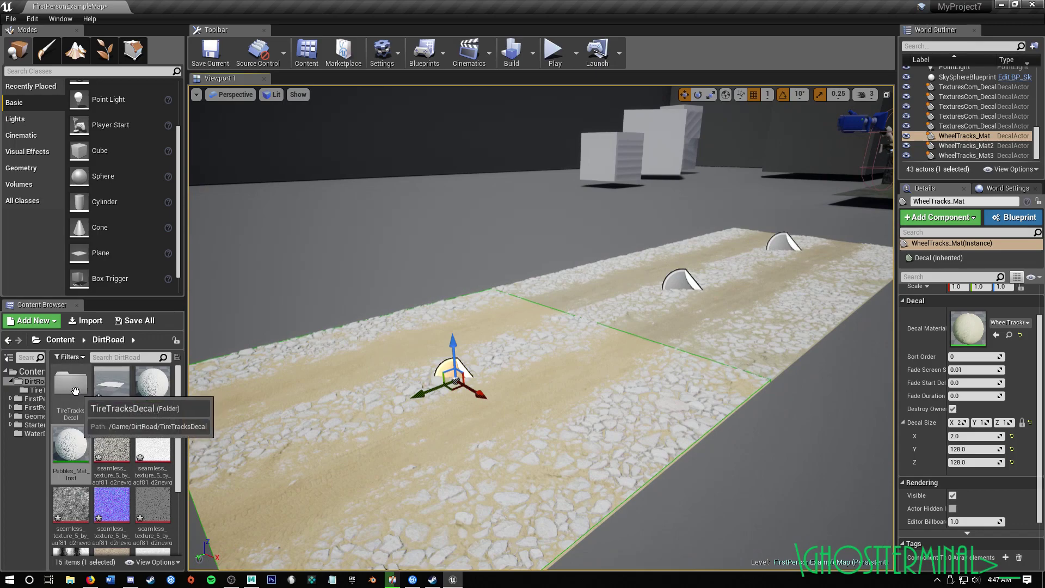
{"action": "double_click", "coordinate": [72, 391]}
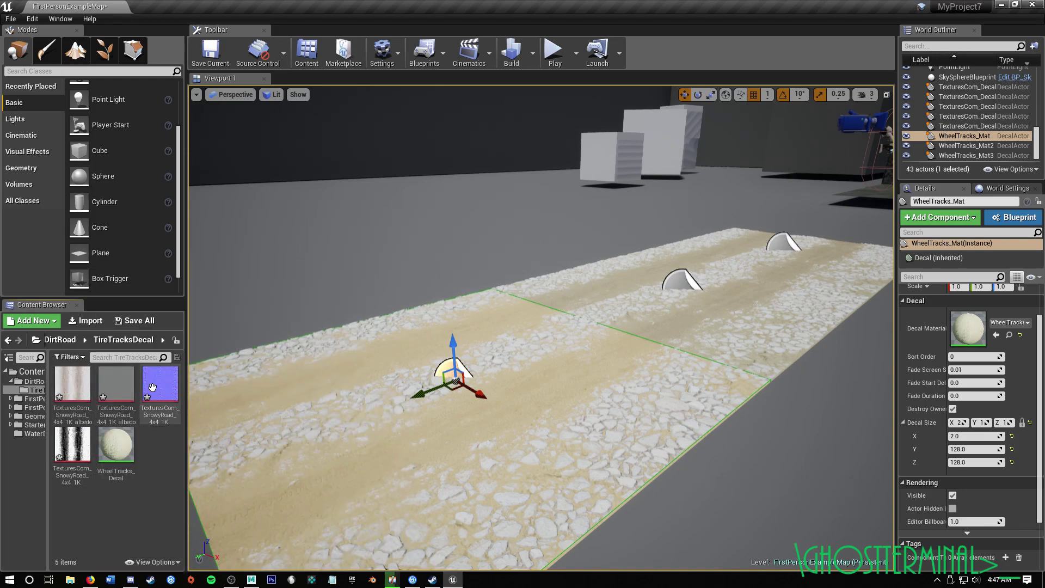
{"action": "double_click", "coordinate": [116, 443]}
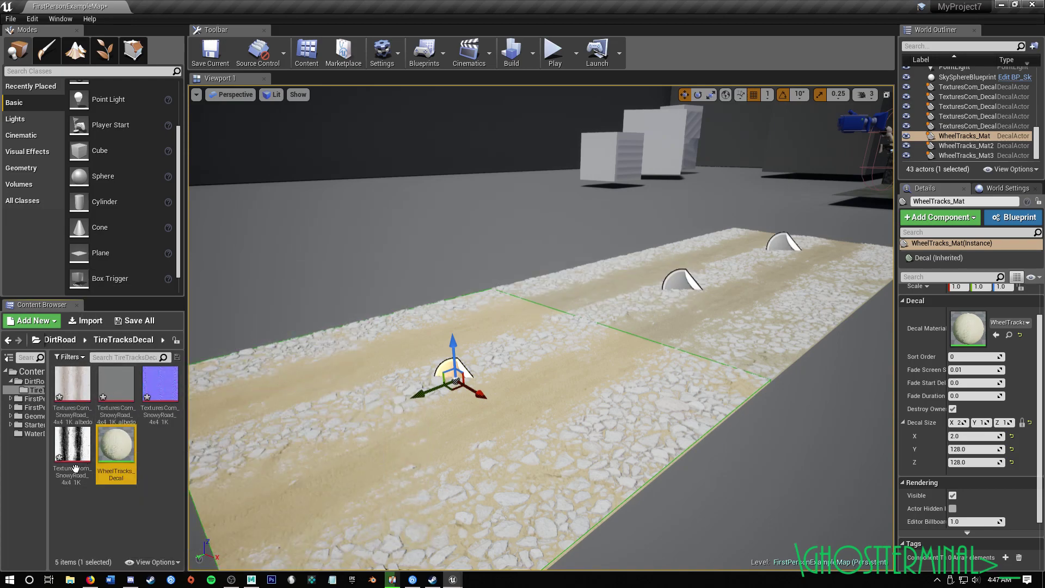
Step: Examine WheelTracks_Decal's overall node graph along with its Deferred Decal domain and Translucent blend mode
{"action": "right_click_drag", "start_coordinate": [422, 239], "coordinate": [676, 327]}
{"action": "scroll", "coordinate": [547, 262], "scroll_direction": "down", "scroll_amount": 2}
{"action": "right_click_drag", "start_coordinate": [538, 326], "coordinate": [537, 302]}
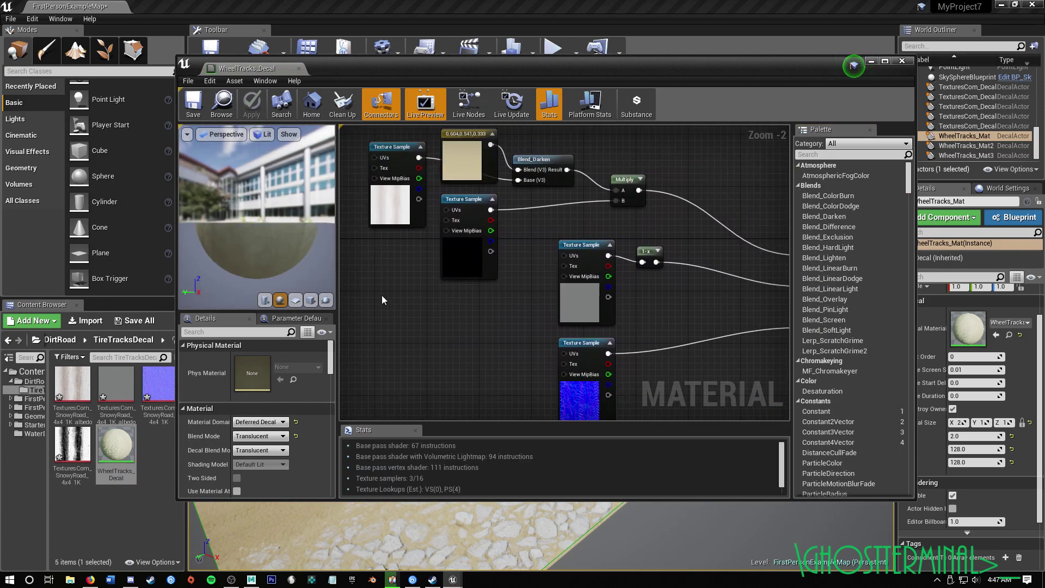
{"action": "mouse_move", "coordinate": [524, 255]}
{"action": "right_mouse_down"}
{"action": "mouse_move", "coordinate": [526, 270]}
{"action": "mouse_move", "coordinate": [527, 260]}
{"action": "mouse_move", "coordinate": [504, 288]}
{"action": "mouse_move", "coordinate": [513, 273]}
{"action": "right_mouse_up"}
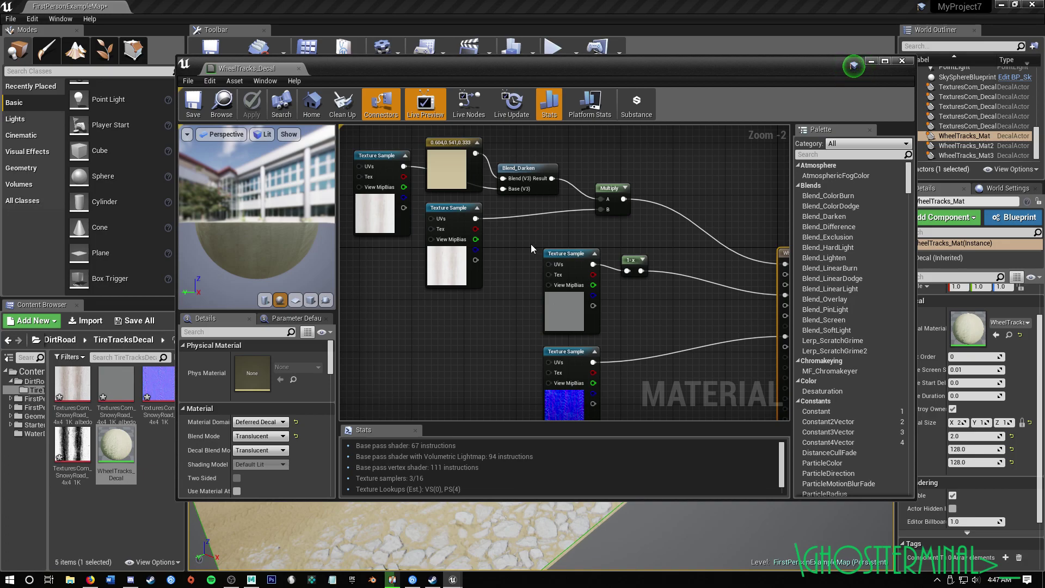
{"action": "mouse_move", "coordinate": [682, 255]}
{"action": "right_mouse_down"}
{"action": "mouse_move", "coordinate": [645, 271]}
{"action": "mouse_move", "coordinate": [682, 245]}
{"action": "right_mouse_up"}
{"action": "right_click_drag", "start_coordinate": [524, 249], "coordinate": [509, 275]}
{"action": "mouse_move", "coordinate": [697, 200]}
{"action": "right_mouse_down"}
{"action": "mouse_move", "coordinate": [739, 185]}
{"action": "mouse_move", "coordinate": [709, 185]}
{"action": "right_mouse_up"}
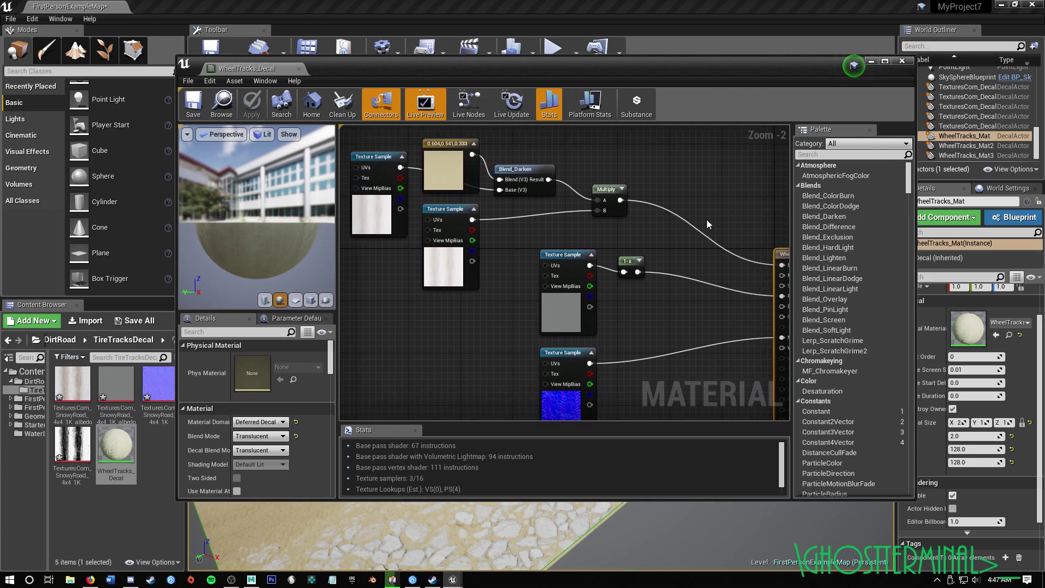
{"action": "mouse_move", "coordinate": [511, 279]}
{"action": "right_mouse_down"}
{"action": "mouse_move", "coordinate": [554, 310]}
{"action": "mouse_move", "coordinate": [539, 261]}
{"action": "mouse_move", "coordinate": [524, 253]}
{"action": "mouse_move", "coordinate": [507, 265]}
{"action": "mouse_move", "coordinate": [510, 246]}
{"action": "mouse_move", "coordinate": [541, 229]}
{"action": "mouse_move", "coordinate": [499, 259]}
{"action": "mouse_move", "coordinate": [539, 255]}
{"action": "mouse_move", "coordinate": [536, 203]}
{"action": "mouse_move", "coordinate": [539, 228]}
{"action": "mouse_move", "coordinate": [534, 215]}
{"action": "mouse_move", "coordinate": [513, 259]}
{"action": "mouse_move", "coordinate": [513, 247]}
{"action": "mouse_move", "coordinate": [542, 231]}
{"action": "mouse_move", "coordinate": [525, 278]}
{"action": "right_mouse_up"}
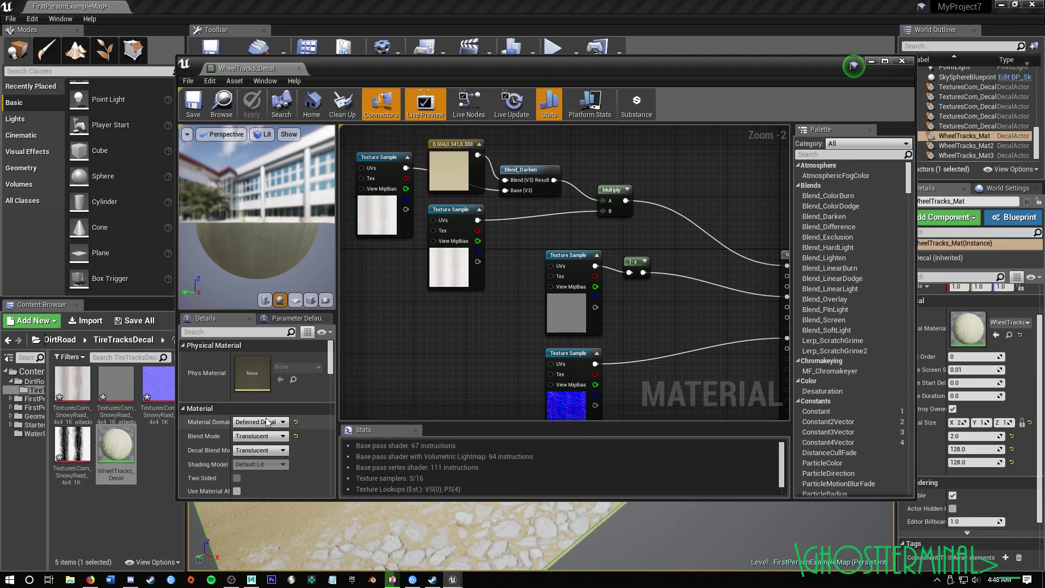
{"action": "right_click_drag", "start_coordinate": [490, 314], "coordinate": [408, 286]}
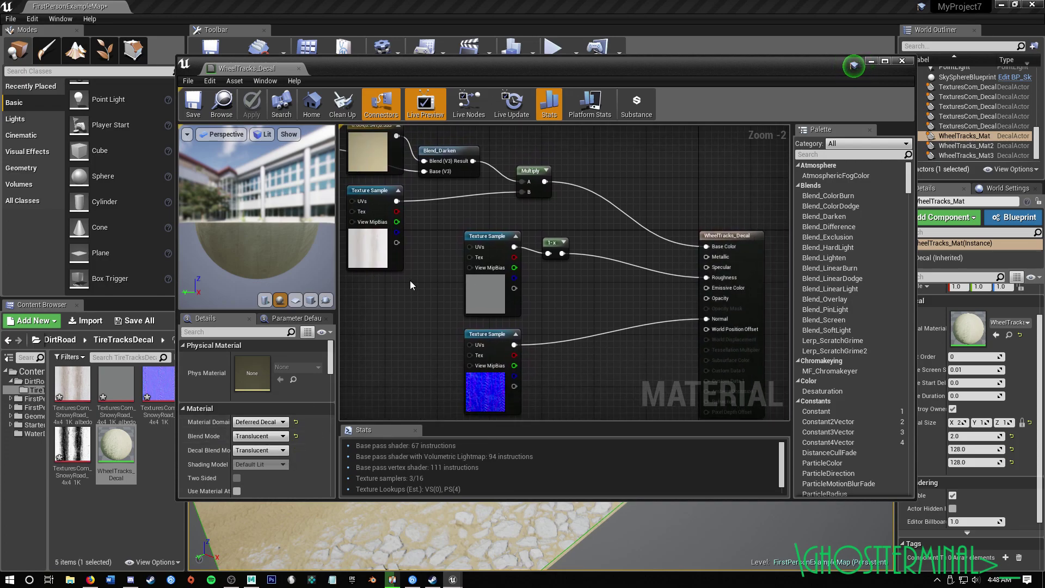
{"action": "right_click_drag", "start_coordinate": [638, 308], "coordinate": [669, 256]}
{"action": "right_click_drag", "start_coordinate": [471, 256], "coordinate": [560, 310]}
Step: Examine the Base Color chain of texture samples, tan color constant, Blend_Darken and Multiply, and its effect on the preview sphere
{"action": "scroll", "coordinate": [479, 267], "scroll_direction": "up", "scroll_amount": 2}
{"action": "right_click_drag", "start_coordinate": [448, 231], "coordinate": [450, 357]}
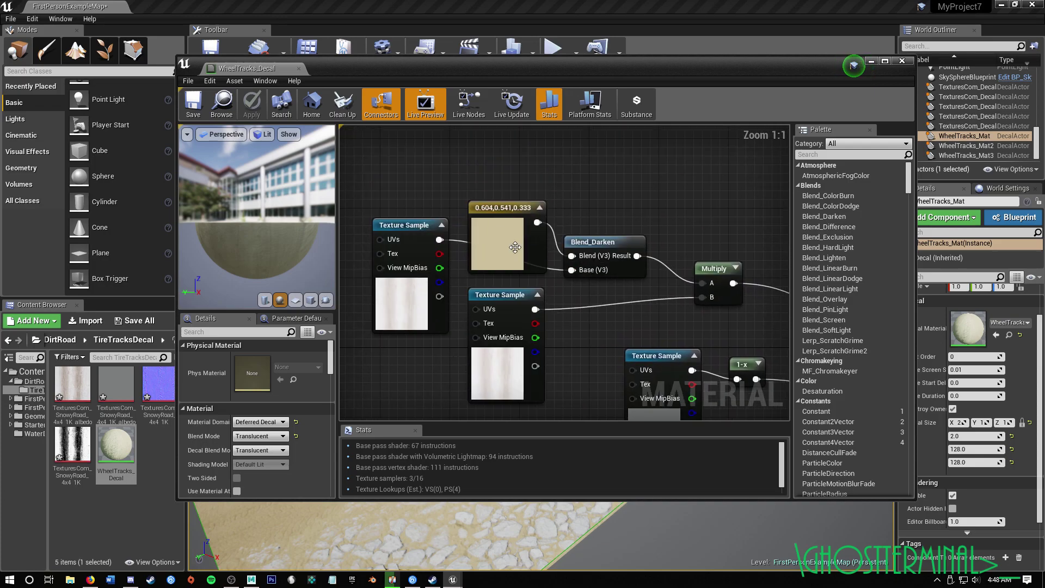
{"action": "right_click_drag", "start_coordinate": [567, 338], "coordinate": [597, 287]}
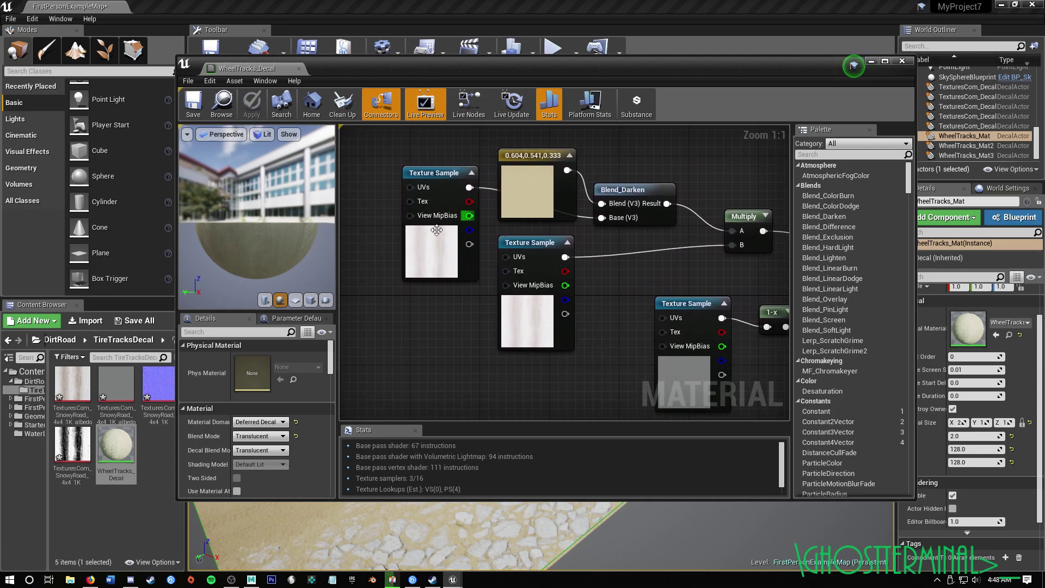
{"action": "mouse_move", "coordinate": [266, 228]}
{"action": "left_mouse_down"}
{"action": "mouse_move", "coordinate": [311, 215]}
{"action": "mouse_move", "coordinate": [243, 214]}
{"action": "mouse_move", "coordinate": [261, 209]}
{"action": "mouse_move", "coordinate": [275, 224]}
{"action": "mouse_move", "coordinate": [280, 213]}
{"action": "mouse_move", "coordinate": [254, 229]}
{"action": "mouse_move", "coordinate": [278, 237]}
{"action": "mouse_move", "coordinate": [245, 236]}
{"action": "mouse_move", "coordinate": [261, 223]}
{"action": "mouse_move", "coordinate": [250, 228]}
{"action": "mouse_move", "coordinate": [279, 231]}
{"action": "left_mouse_up"}
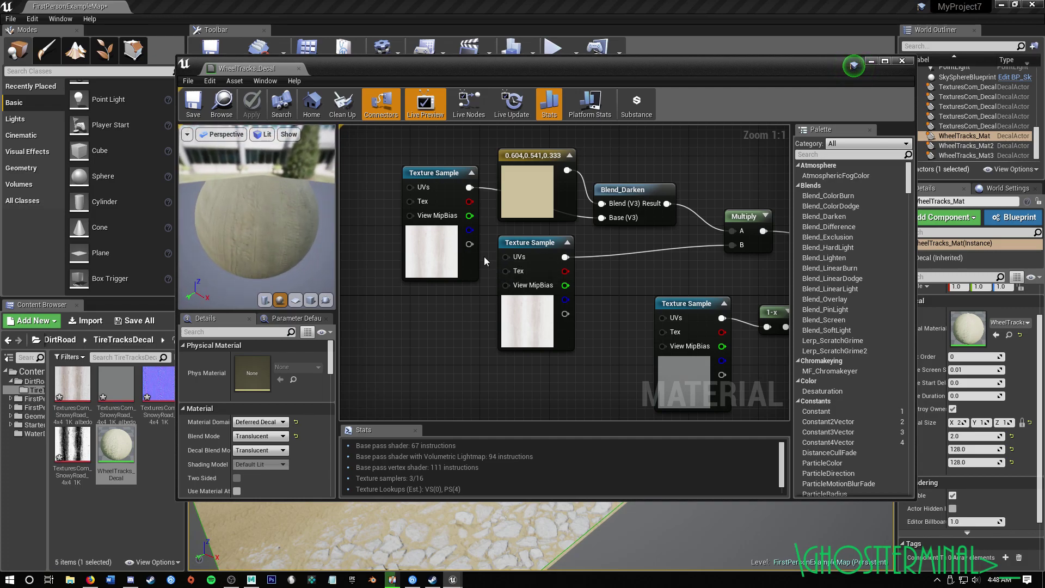
{"action": "mouse_move", "coordinate": [467, 318]}
{"action": "right_mouse_down"}
{"action": "mouse_move", "coordinate": [462, 297]}
{"action": "mouse_move", "coordinate": [454, 303]}
{"action": "right_mouse_up"}
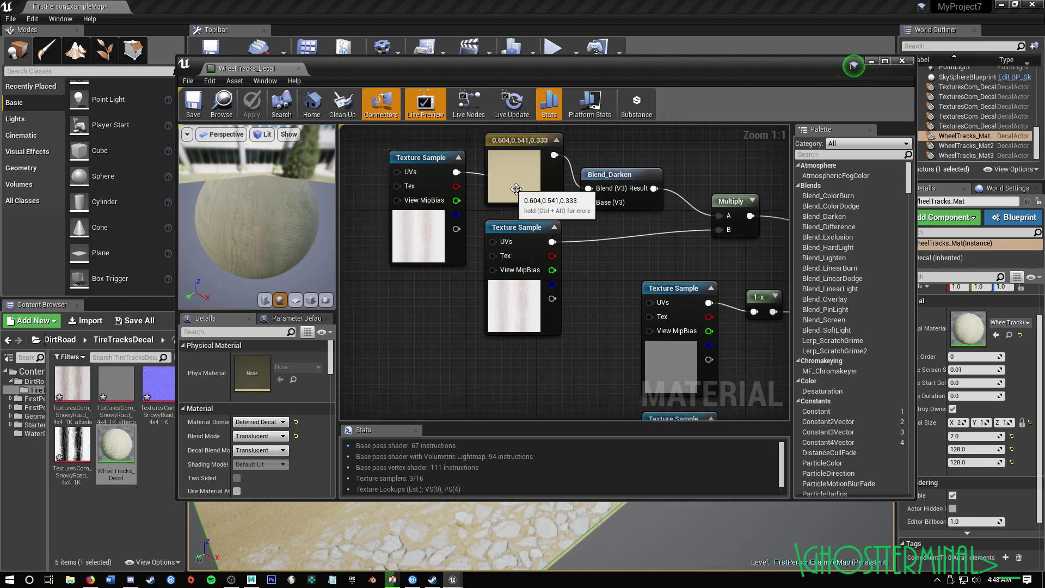
{"action": "right_click_drag", "start_coordinate": [597, 234], "coordinate": [578, 251]}
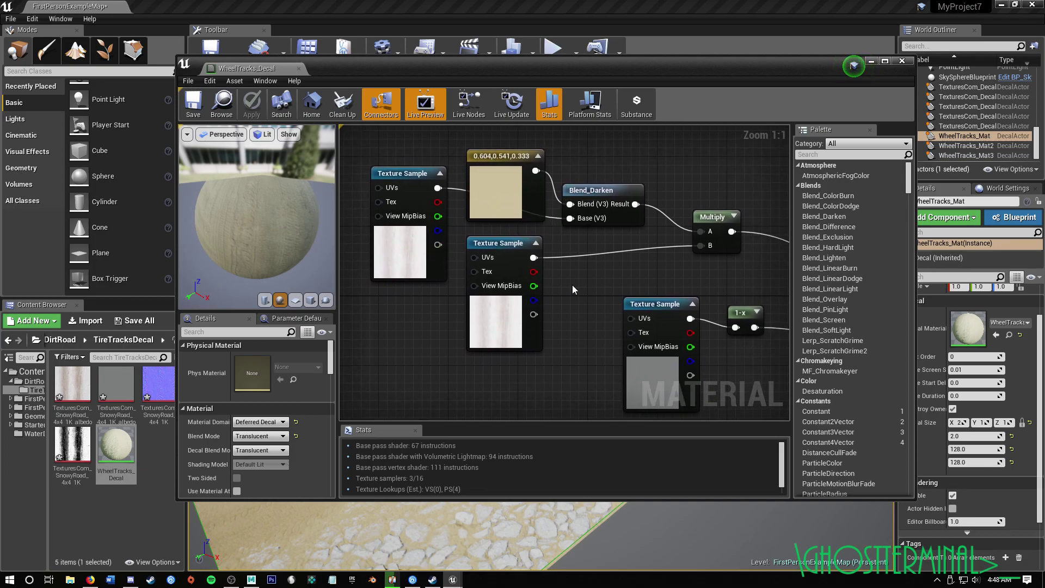
{"action": "right_click_drag", "start_coordinate": [573, 286], "coordinate": [564, 275]}
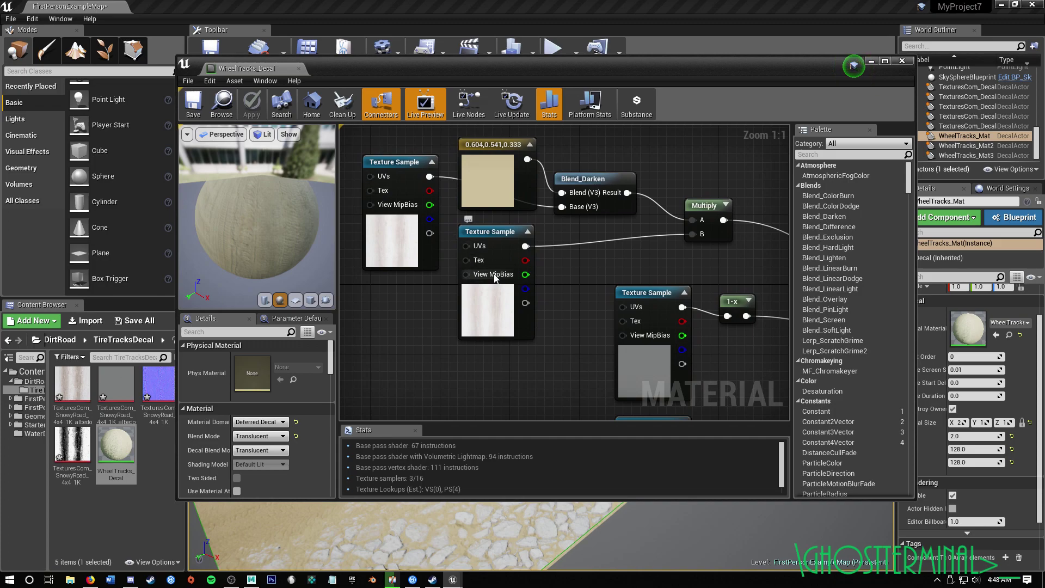
Step: Examine the texture samples feeding Roughness and Normal, and inspect the normal detail on the preview sphere
{"action": "right_click_drag", "start_coordinate": [580, 276], "coordinate": [455, 167]}
{"action": "right_click_drag", "start_coordinate": [614, 266], "coordinate": [580, 214]}
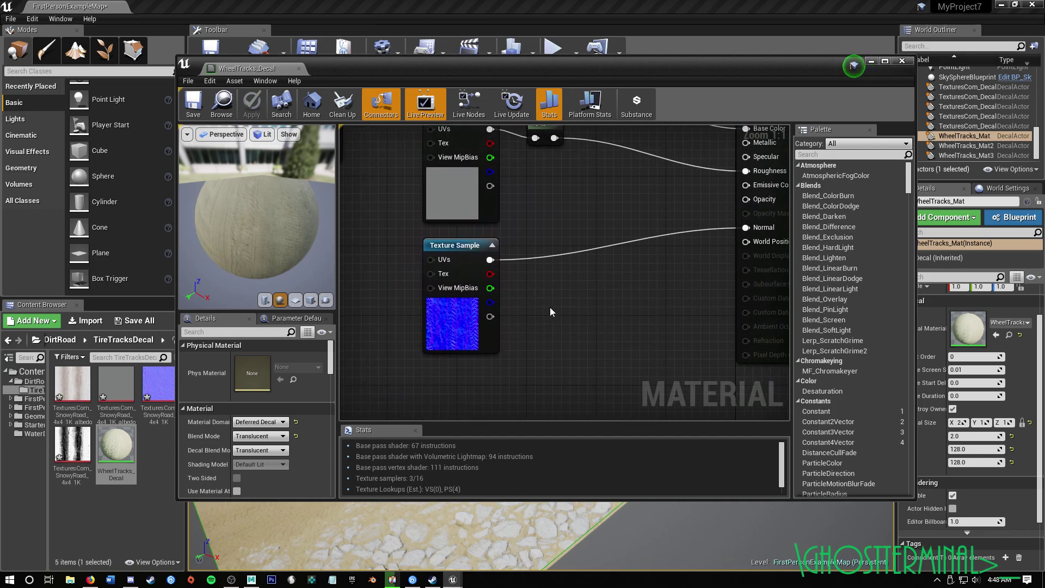
{"action": "right_click_drag", "start_coordinate": [559, 298], "coordinate": [552, 301]}
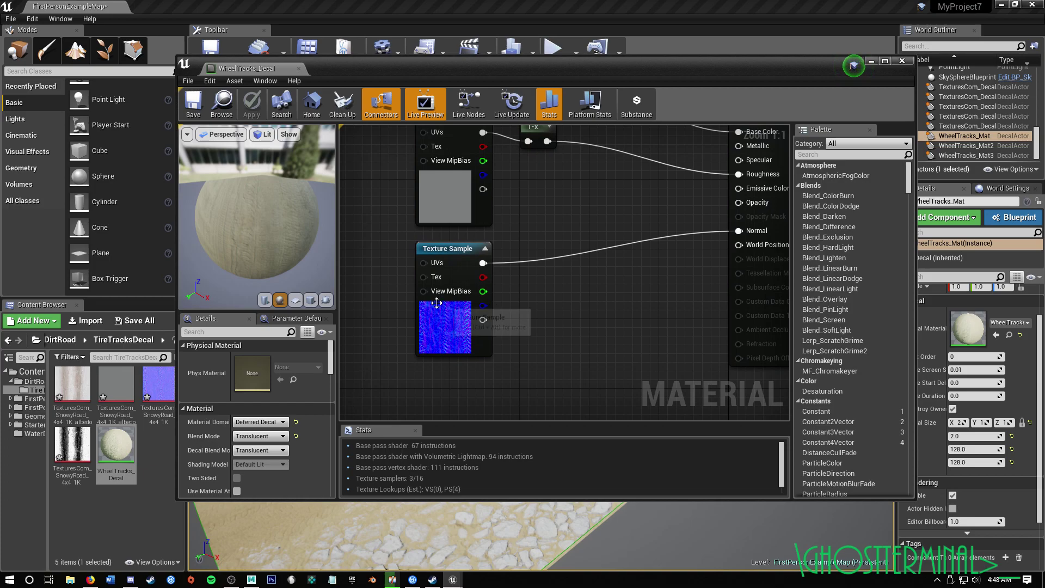
{"action": "mouse_move", "coordinate": [277, 232]}
{"action": "left_mouse_down"}
{"action": "mouse_move", "coordinate": [326, 234]}
{"action": "mouse_move", "coordinate": [271, 236]}
{"action": "mouse_move", "coordinate": [287, 226]}
{"action": "left_mouse_up"}
{"action": "right_click_drag", "start_coordinate": [529, 295], "coordinate": [521, 271]}
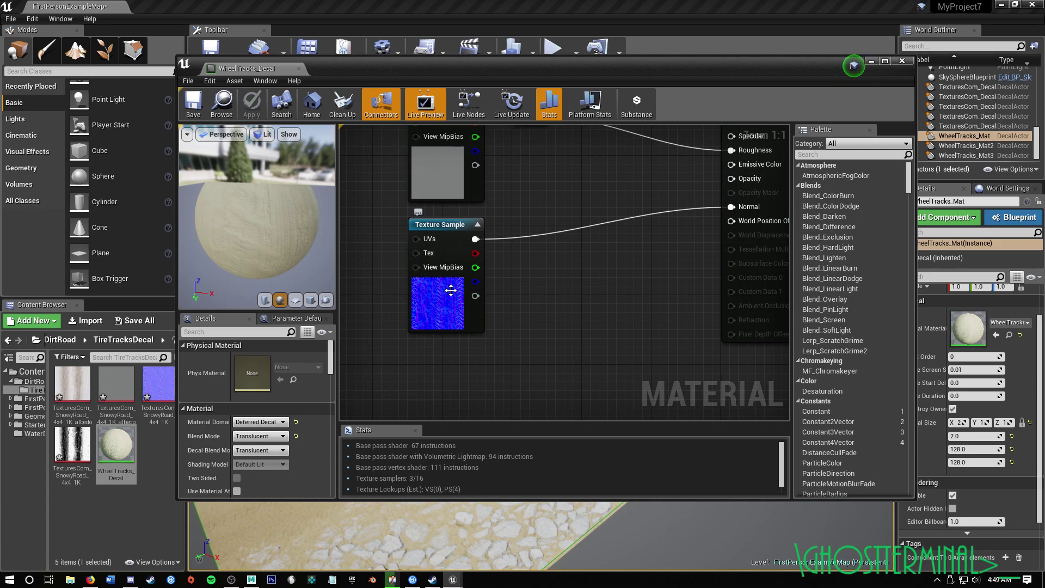
Step: Review the complete WheelTracks_Decal graph from the texture samples through to the material output node
{"action": "right_click_drag", "start_coordinate": [582, 185], "coordinate": [611, 310]}
{"action": "right_click_drag", "start_coordinate": [409, 285], "coordinate": [471, 287]}
{"action": "scroll", "coordinate": [512, 296], "scroll_direction": "down", "scroll_amount": 2}
{"action": "right_click_drag", "start_coordinate": [471, 348], "coordinate": [508, 374]}
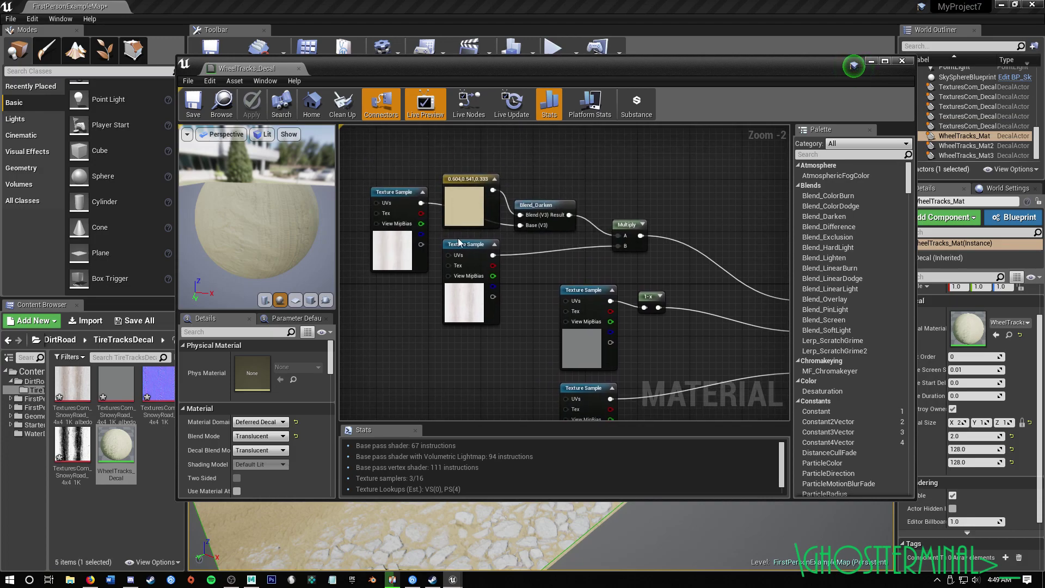
{"action": "right_click_drag", "start_coordinate": [509, 326], "coordinate": [482, 221]}
{"action": "scroll", "coordinate": [601, 288], "scroll_direction": "down", "scroll_amount": 1}
{"action": "right_click_drag", "start_coordinate": [657, 253], "coordinate": [640, 297]}
{"action": "right_click_drag", "start_coordinate": [504, 308], "coordinate": [533, 292]}
{"action": "right_click_drag", "start_coordinate": [702, 289], "coordinate": [670, 291]}
{"action": "right_click_drag", "start_coordinate": [464, 335], "coordinate": [490, 351]}
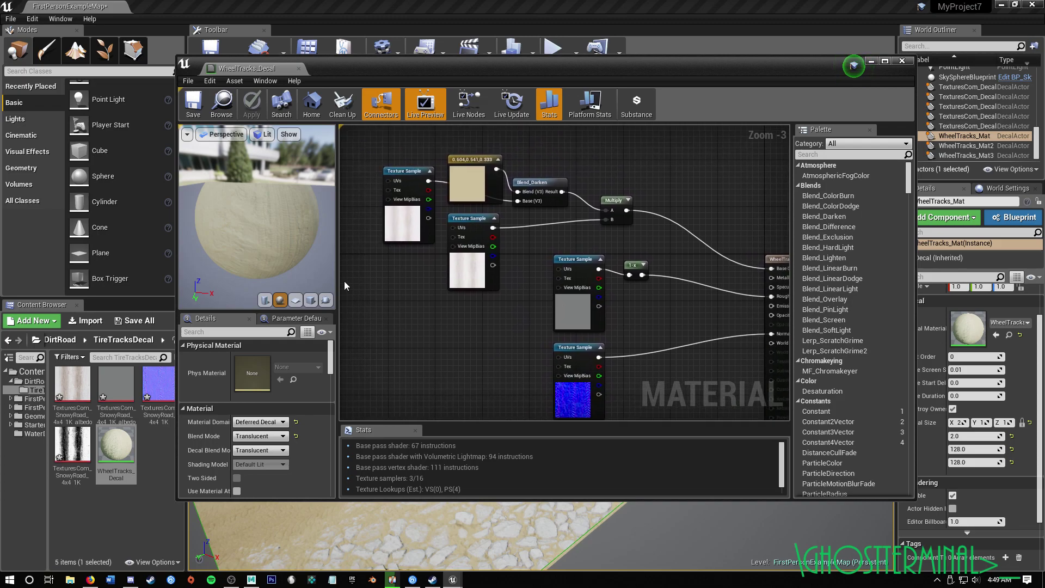
Step: Save the WheelTracks_Decal material, close its editor and clear the selection in the level
{"action": "left_click", "coordinate": [192, 106]}
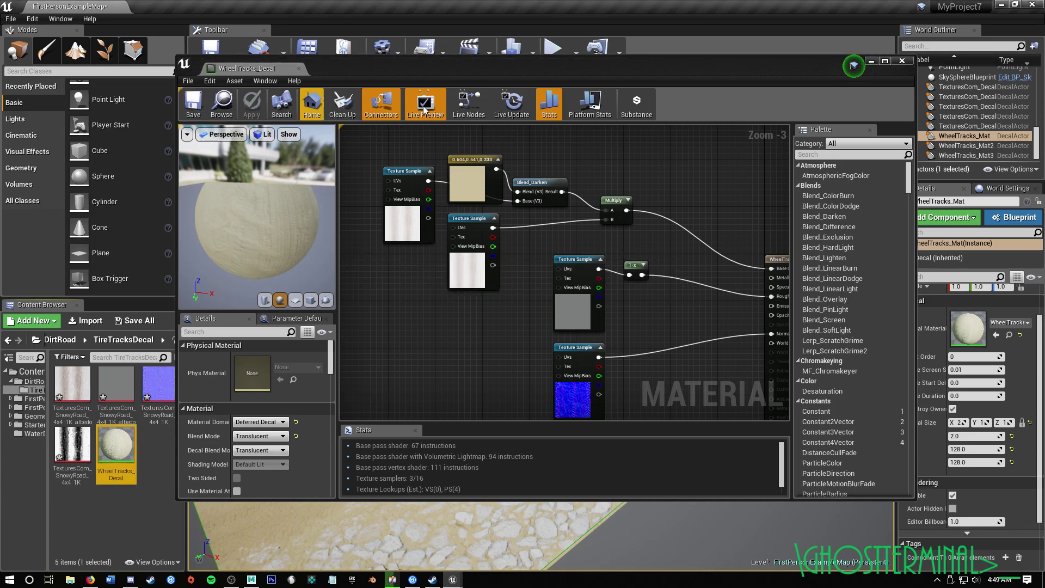
{"action": "left_click", "coordinate": [896, 63]}
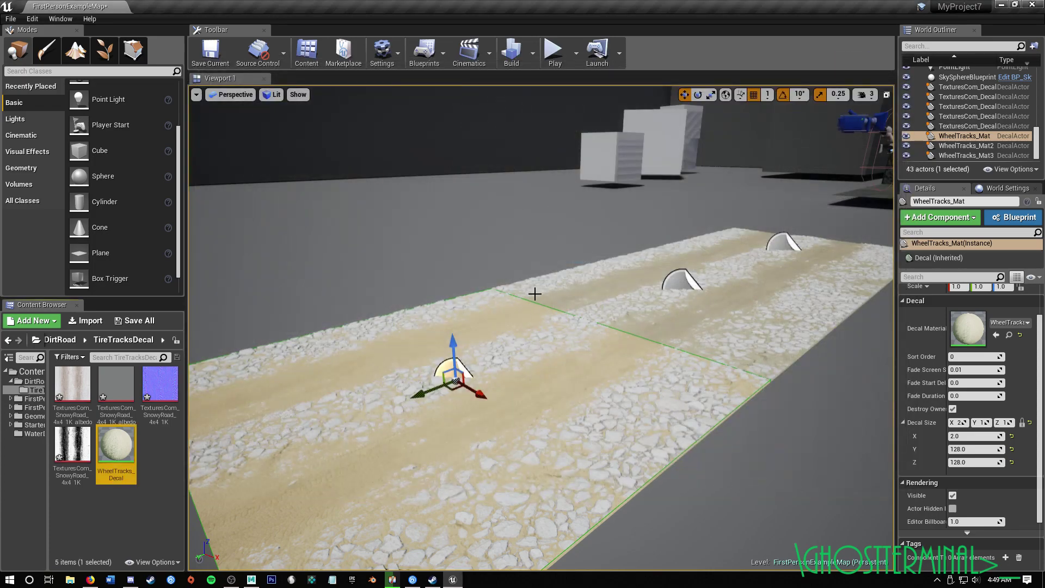
{"action": "key", "text": "Escape"}
Step: Switch the viewport to Immersive Mode and start playing the level with mouse control captured
{"action": "right_click_drag", "start_coordinate": [394, 374], "coordinate": [378, 410]}
{"action": "mouse_move", "coordinate": [532, 379]}
{"action": "right_mouse_down"}
{"action": "mouse_move", "coordinate": [621, 400]}
{"action": "mouse_move", "coordinate": [661, 395]}
{"action": "mouse_move", "coordinate": [547, 393]}
{"action": "mouse_move", "coordinate": [518, 377]}
{"action": "right_mouse_up"}
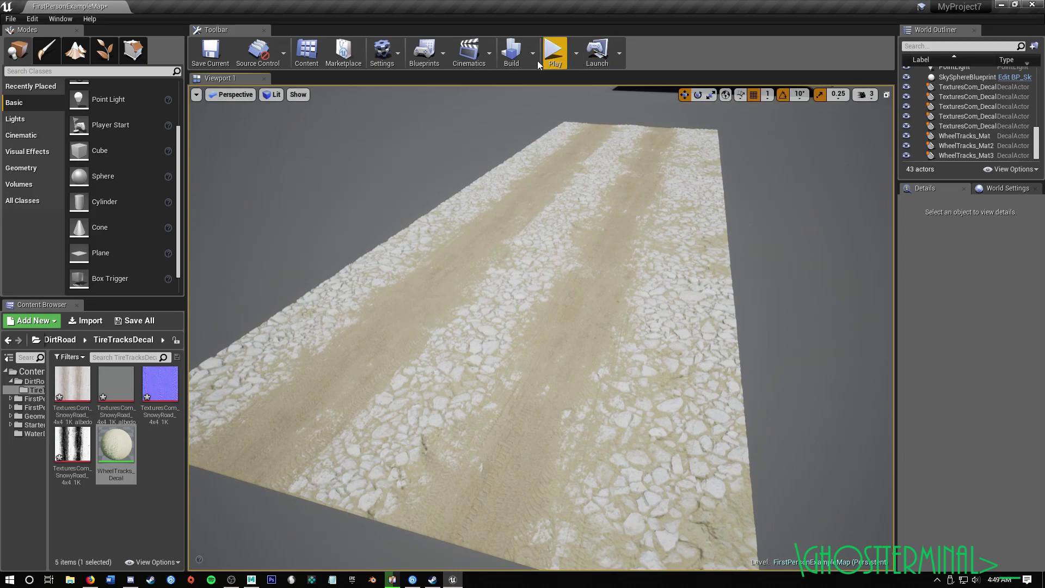
{"action": "left_click", "coordinate": [196, 95]}
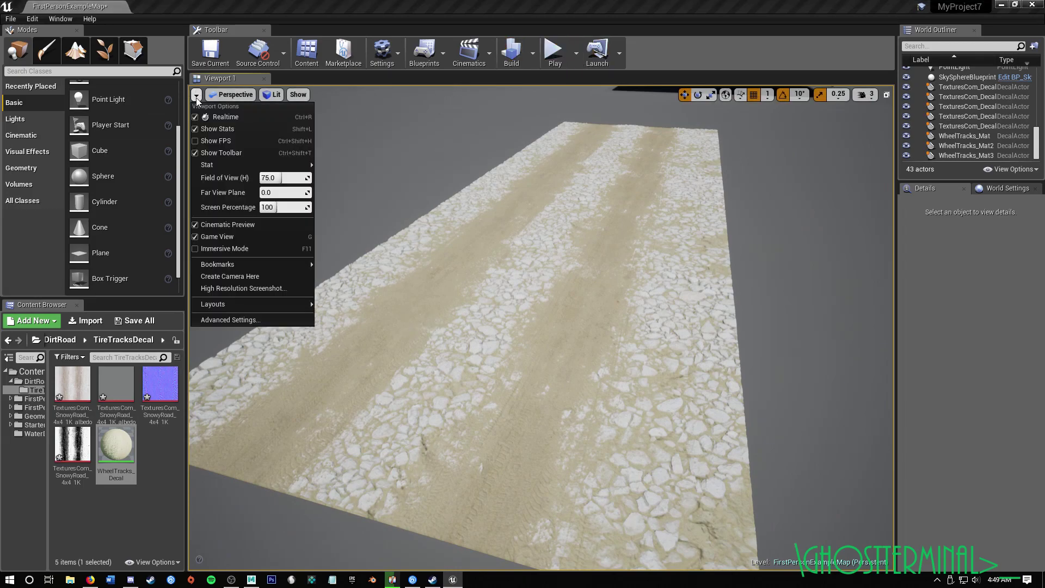
{"action": "left_click", "coordinate": [240, 252]}
{"action": "right_click_drag", "start_coordinate": [599, 208], "coordinate": [612, 186]}
{"action": "key", "text": "alt+p"}
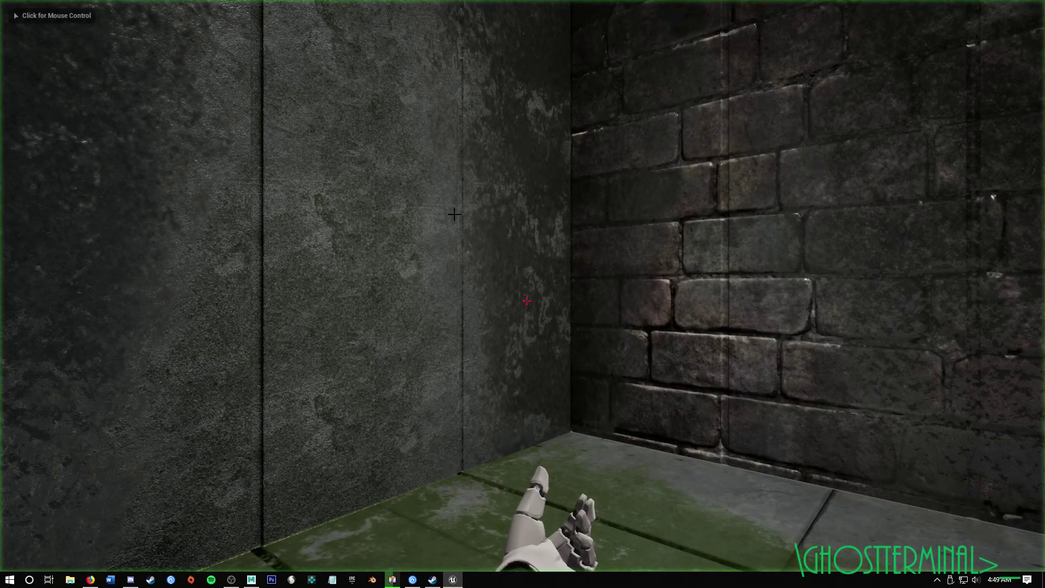
{"action": "left_click", "coordinate": [543, 434]}
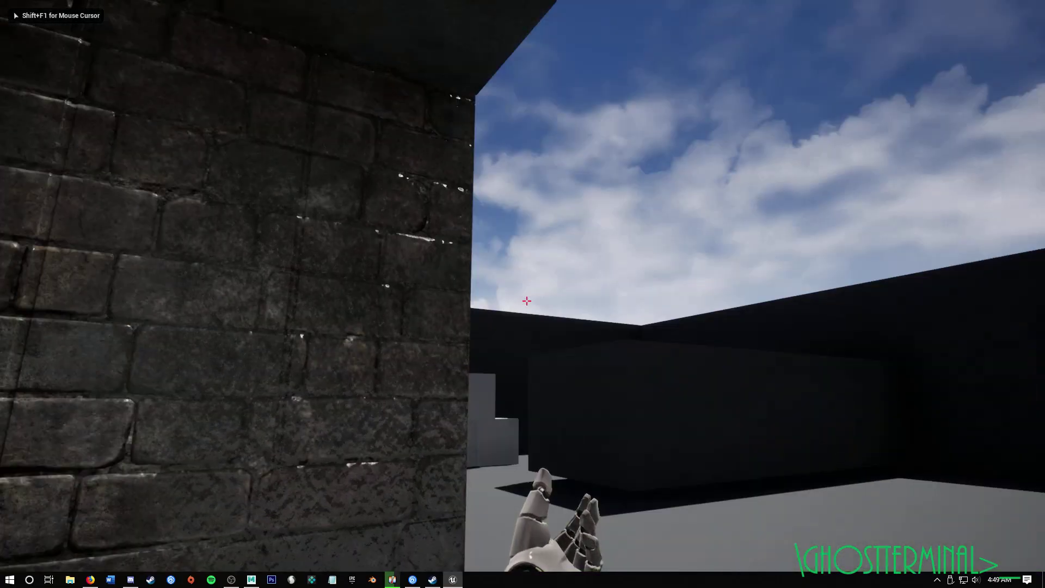
Step: Walk around the open brick and metal room in play mode and examine its walls, floor and ceiling
{"action": "key", "text": "d"}
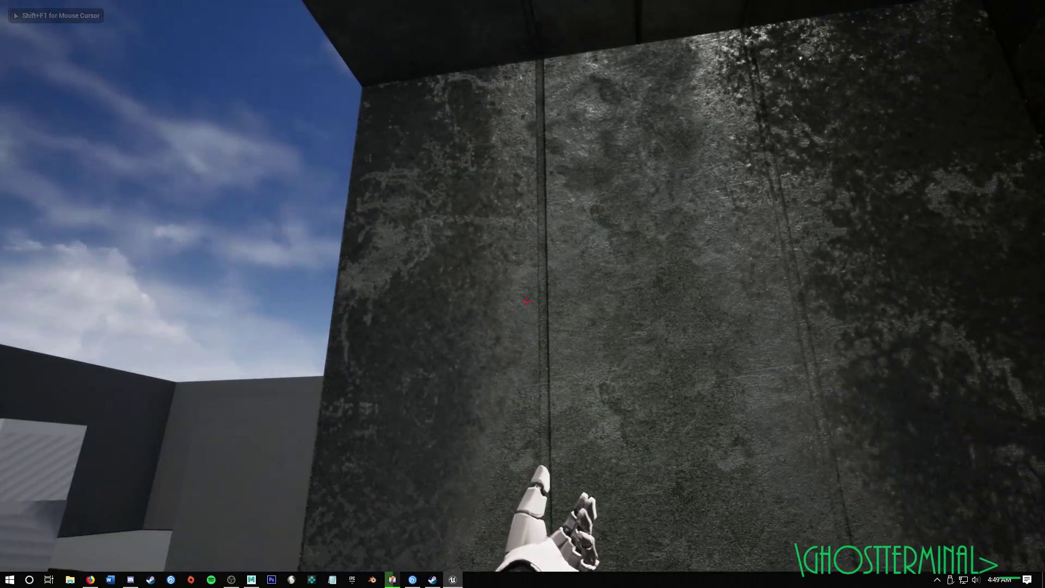
{"action": "key", "text": "a"}
{"action": "key", "text": "s"}
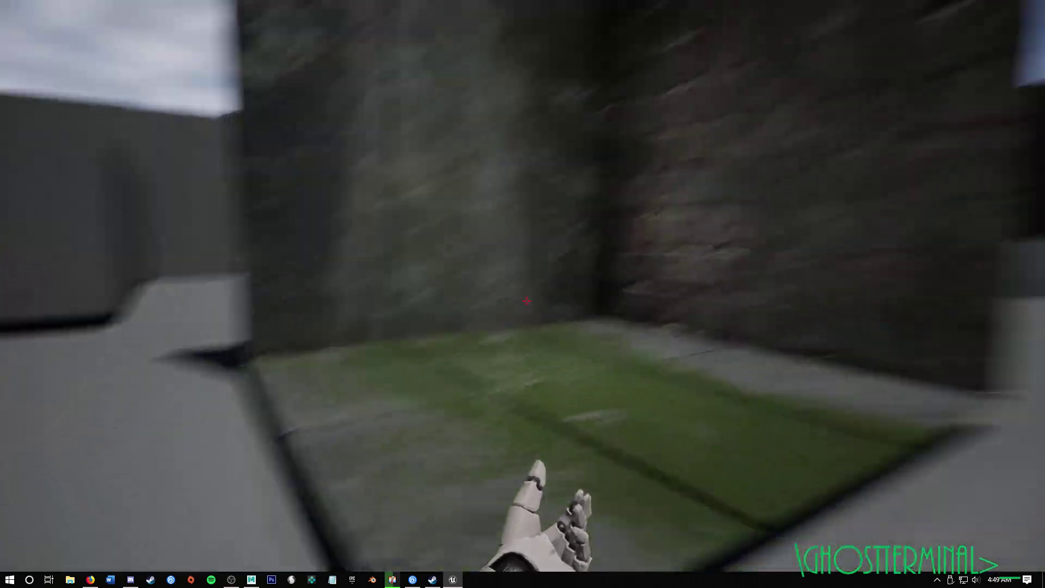
{"action": "key", "text": "d"}
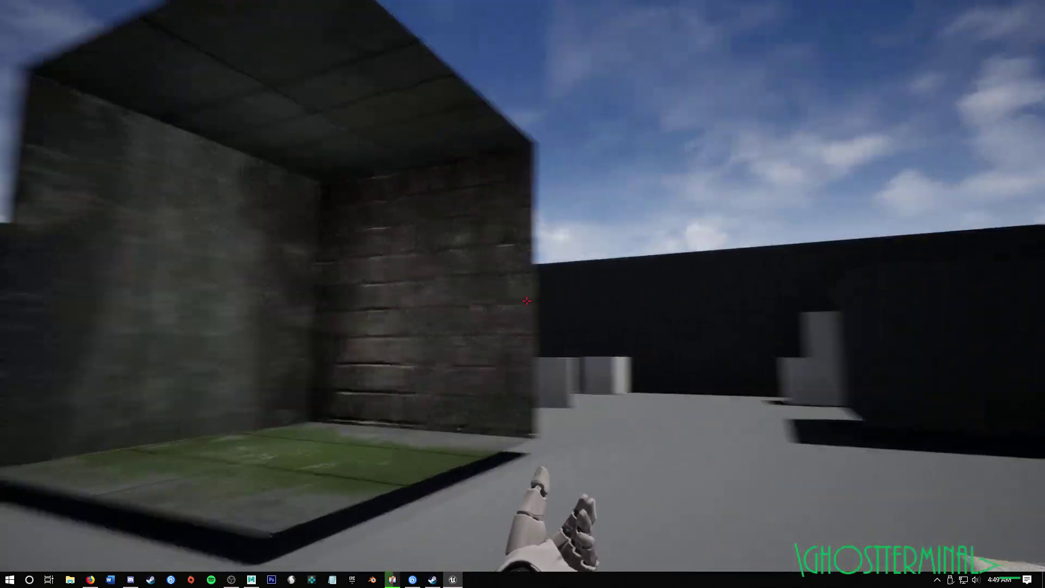
{"action": "key", "text": "w"}
{"action": "key", "text": "w"}
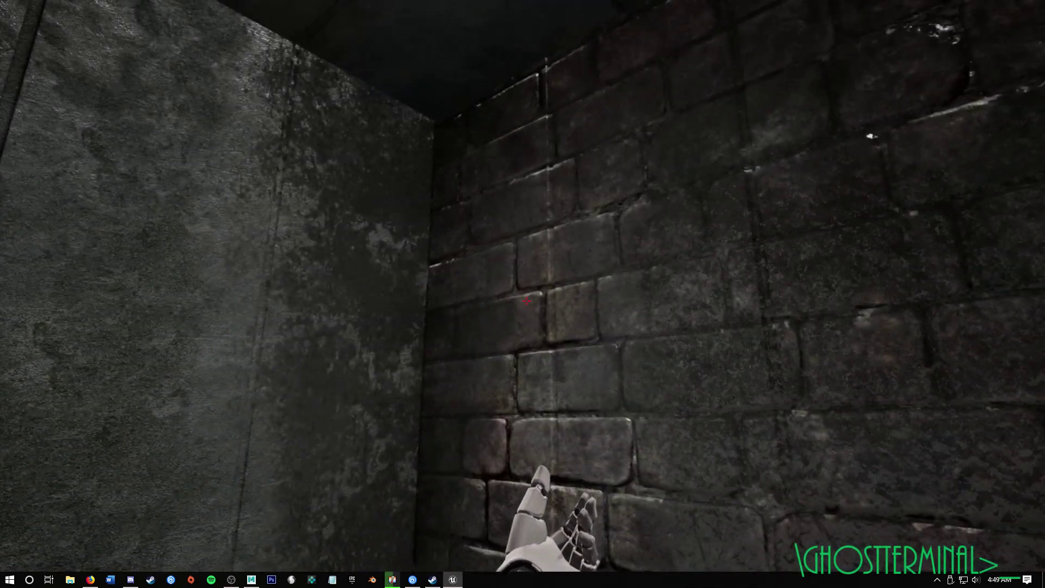
{"action": "key", "text": "a"}
Step: Walk along the dirt road in play mode and examine its stones, sand and tire tracks
{"action": "key", "text": "d"}
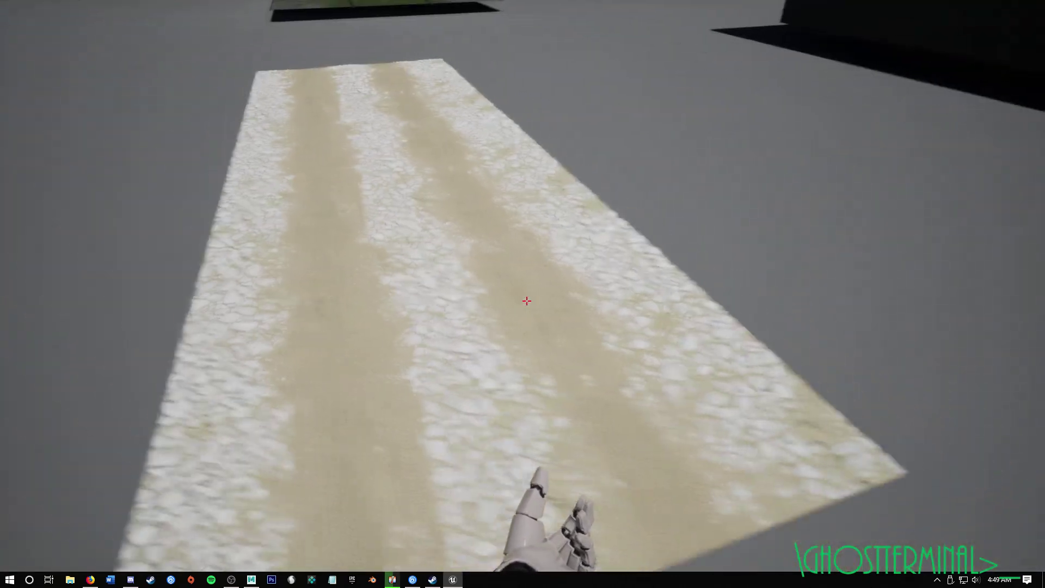
{"action": "key", "text": "w"}
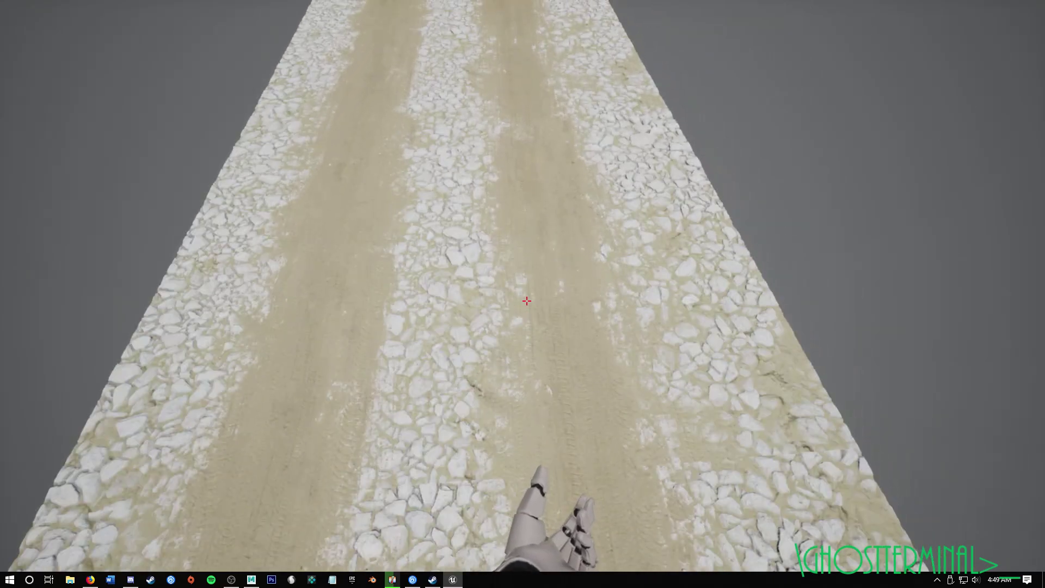
{"action": "key", "text": "a"}
{"action": "key", "text": "w"}
{"action": "key", "text": "s"}
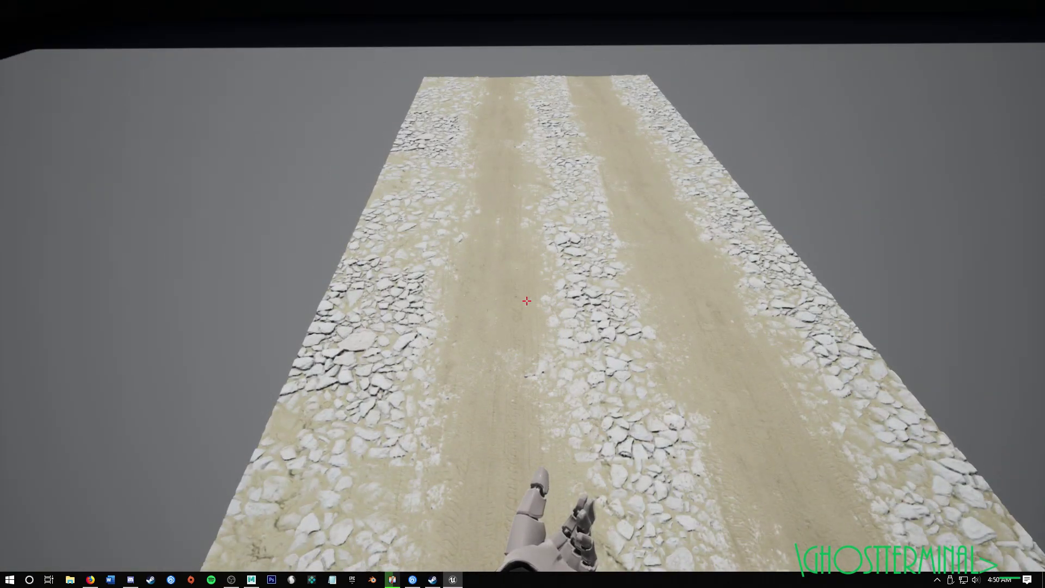
Step: View the full length of the dirt road from both ends in play mode and stop playing the level
{"action": "key", "text": "s"}
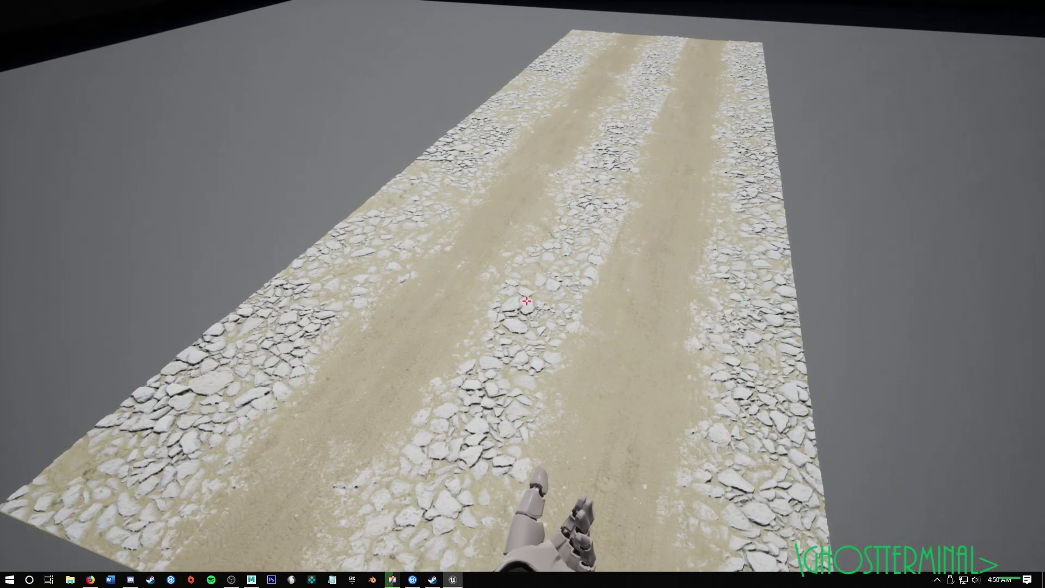
{"action": "key", "text": "a"}
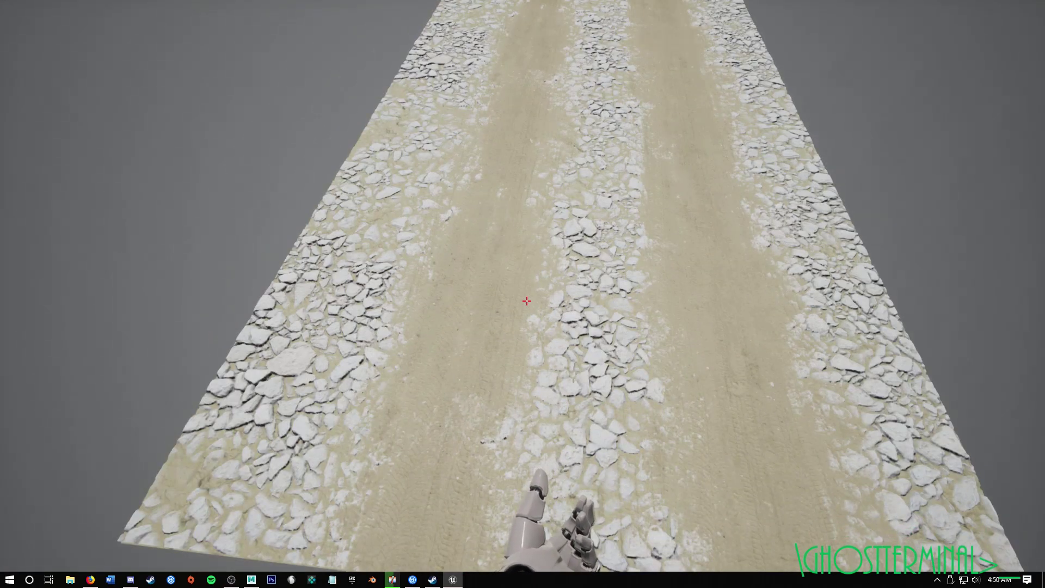
{"action": "key", "text": "a"}
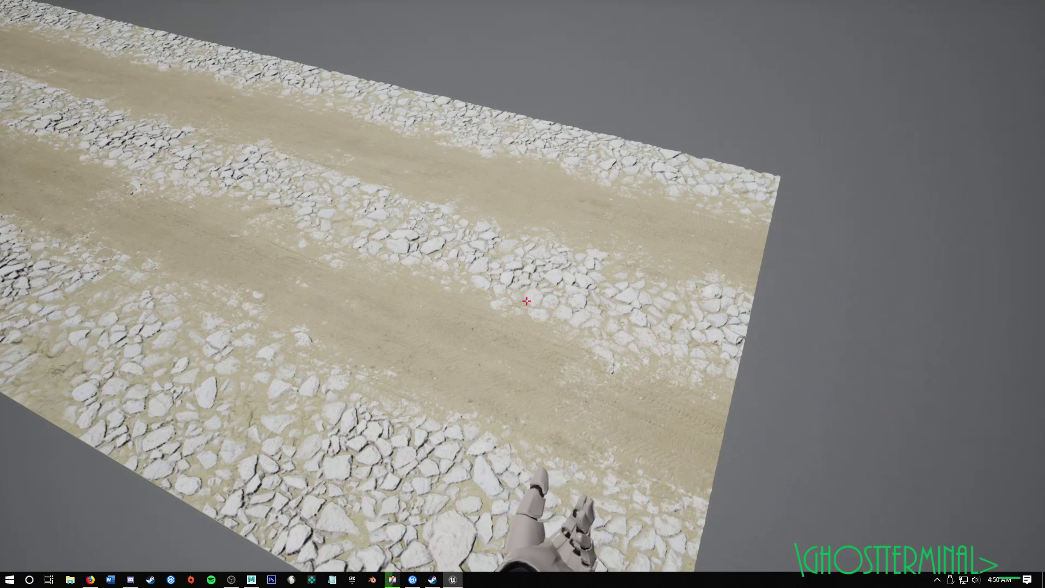
{"action": "key", "text": "w"}
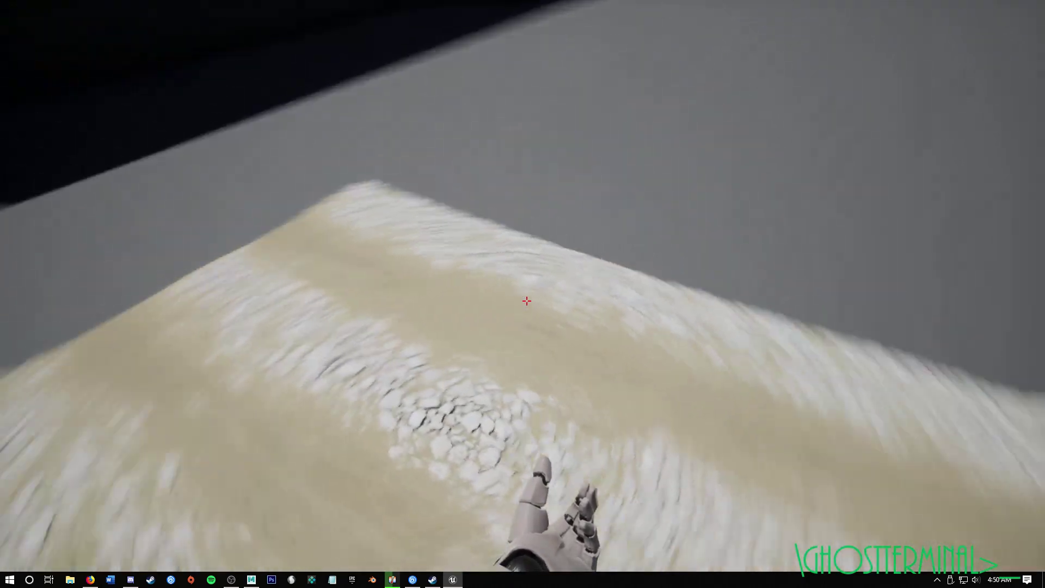
{"action": "key", "text": "s"}
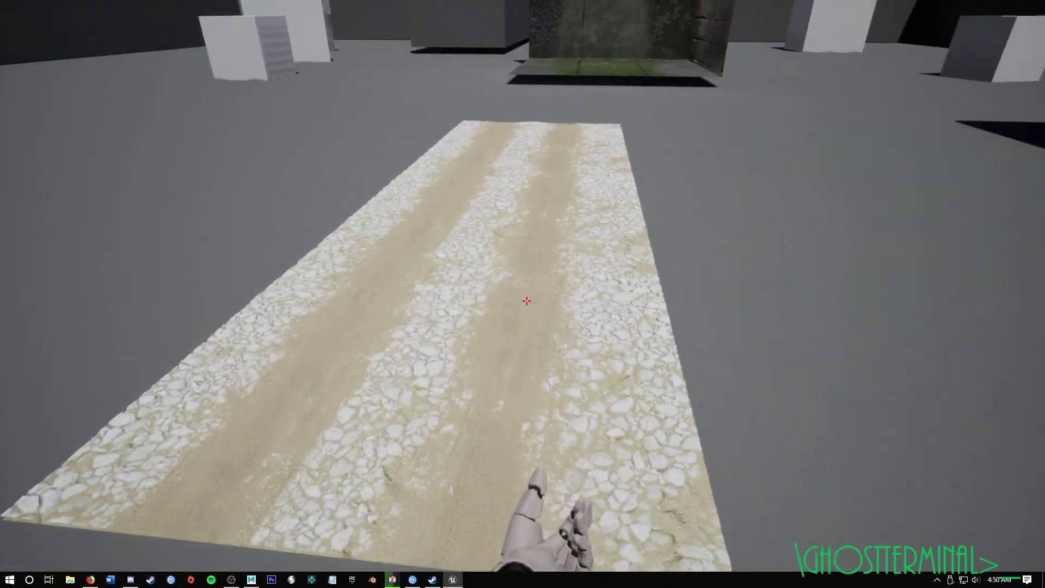
{"action": "key", "text": "Escape"}
Step: Examine the dirt road's stones and tire tracks up close and from a distance in the editor viewport
{"action": "right_click_drag", "start_coordinate": [525, 355], "coordinate": [570, 369]}
{"action": "key", "text": "s"}
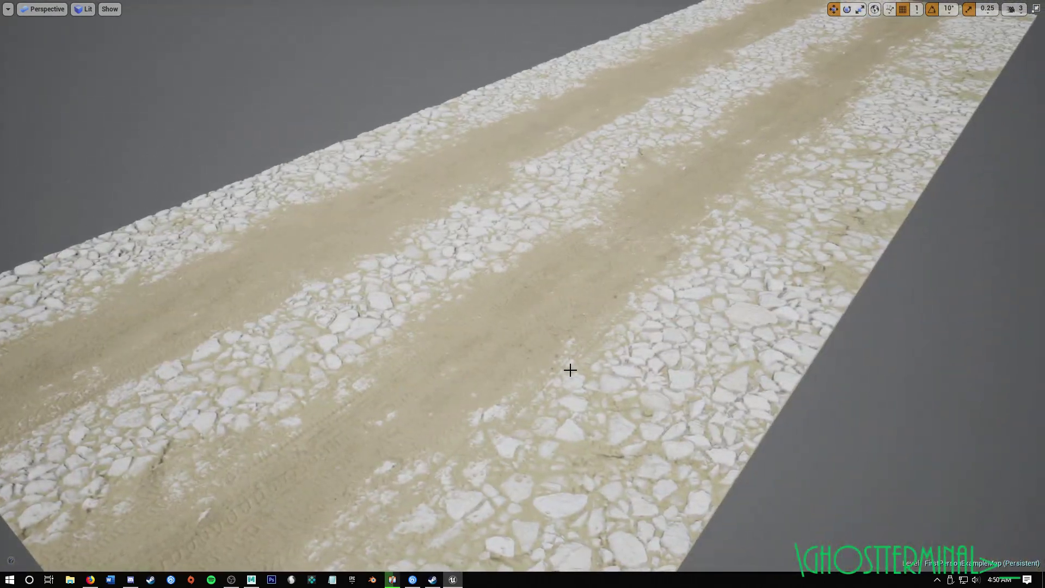
{"action": "right_click_drag", "start_coordinate": [634, 340], "coordinate": [607, 363]}
{"action": "key", "text": "s"}
{"action": "key", "text": "w"}
{"action": "key", "text": "w"}
{"action": "key", "text": "s"}
{"action": "key", "text": "d"}
{"action": "key", "text": "a"}
{"action": "key", "text": "d"}
{"action": "key", "text": "s"}
{"action": "key", "text": "w"}
{"action": "mouse_move", "coordinate": [555, 287]}
{"action": "right_mouse_down"}
{"action": "mouse_move", "coordinate": [554, 302]}
{"action": "mouse_move", "coordinate": [558, 278]}
{"action": "mouse_move", "coordinate": [569, 300]}
{"action": "mouse_move", "coordinate": [552, 282]}
{"action": "mouse_move", "coordinate": [562, 288]}
{"action": "right_mouse_up"}
{"action": "key", "text": "w"}
{"action": "key", "text": "s"}
{"action": "key", "text": "w"}
{"action": "key", "text": "s"}
{"action": "key", "text": "w"}
{"action": "key", "text": "s"}
{"action": "mouse_move", "coordinate": [619, 251]}
{"action": "right_mouse_down"}
{"action": "mouse_move", "coordinate": [620, 271]}
{"action": "mouse_move", "coordinate": [619, 261]}
{"action": "right_mouse_up"}
{"action": "key", "text": "w"}
{"action": "key", "text": "s"}
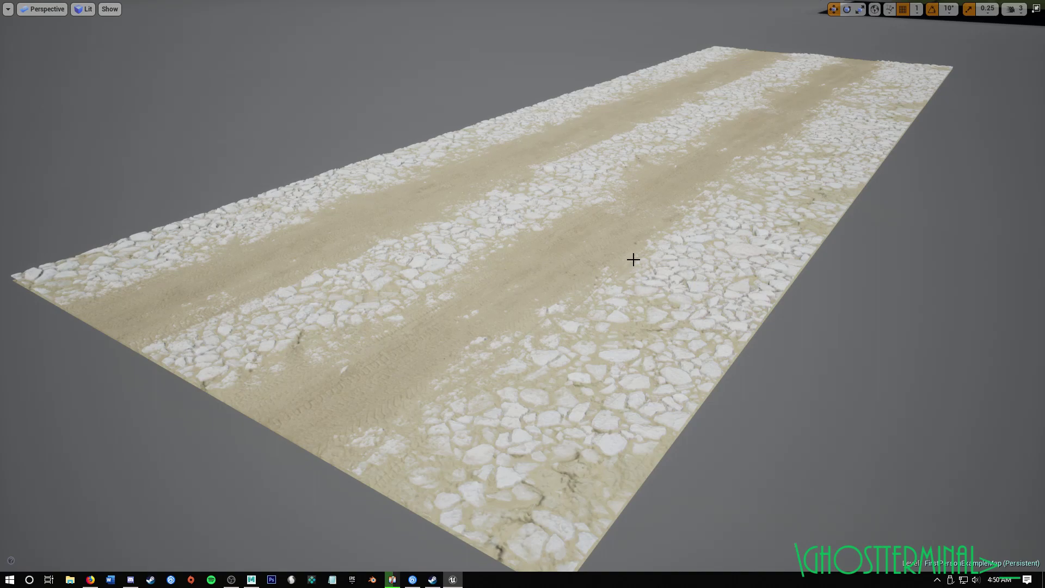
Step: Circle around the dirt road to inspect its surface from the side and the opposite end
{"action": "right_click_drag", "start_coordinate": [626, 289], "coordinate": [523, 279]}
{"action": "key", "text": "w"}
{"action": "key", "text": "a"}
{"action": "key", "text": "d"}
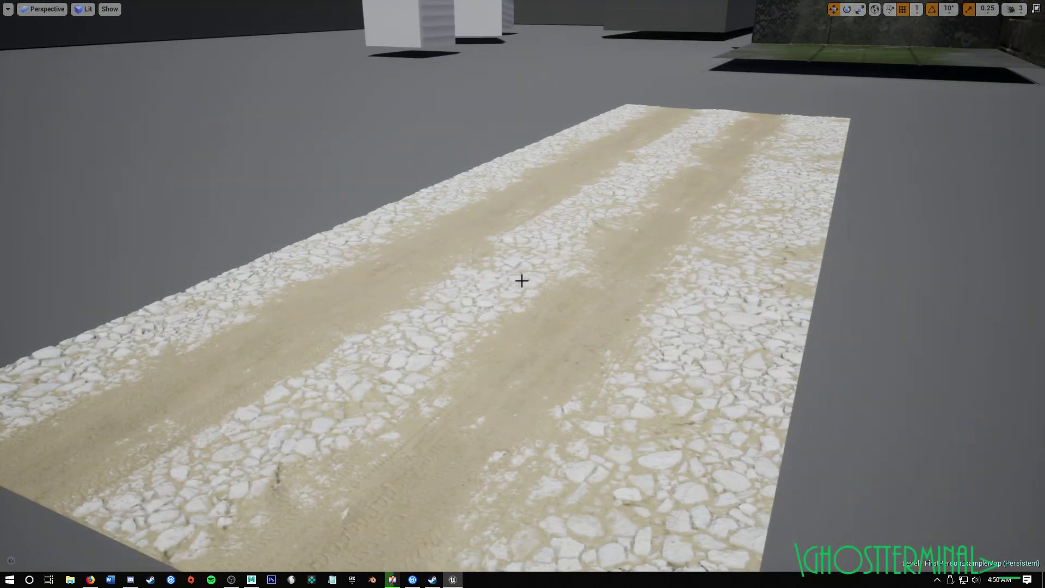
{"action": "right_click_drag", "start_coordinate": [730, 291], "coordinate": [539, 304]}
{"action": "key", "text": "w"}
{"action": "key", "text": "d"}
{"action": "key", "text": "s"}
{"action": "right_click_drag", "start_coordinate": [666, 303], "coordinate": [471, 294]}
{"action": "key", "text": "d"}
{"action": "right_click_drag", "start_coordinate": [639, 293], "coordinate": [392, 294]}
{"action": "key", "text": "d"}
{"action": "right_click_drag", "start_coordinate": [680, 301], "coordinate": [566, 305]}
{"action": "key", "text": "d"}
{"action": "key", "text": "a"}
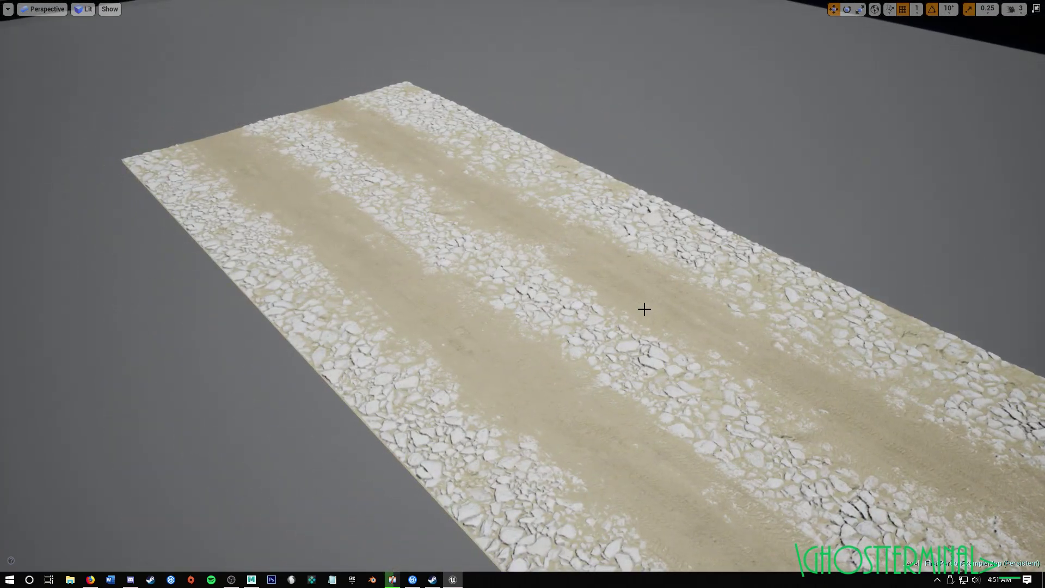
Step: Examine the raised stones and the shadowed gaps between them from the dirt road's opposite end at several distances
{"action": "key", "text": "a"}
{"action": "right_click_drag", "start_coordinate": [605, 339], "coordinate": [745, 337]}
{"action": "key", "text": "d"}
{"action": "right_click_drag", "start_coordinate": [506, 308], "coordinate": [551, 317]}
{"action": "key", "text": "a"}
{"action": "key", "text": "a"}
{"action": "key", "text": "d"}
{"action": "key", "text": "a"}
{"action": "key", "text": "d"}
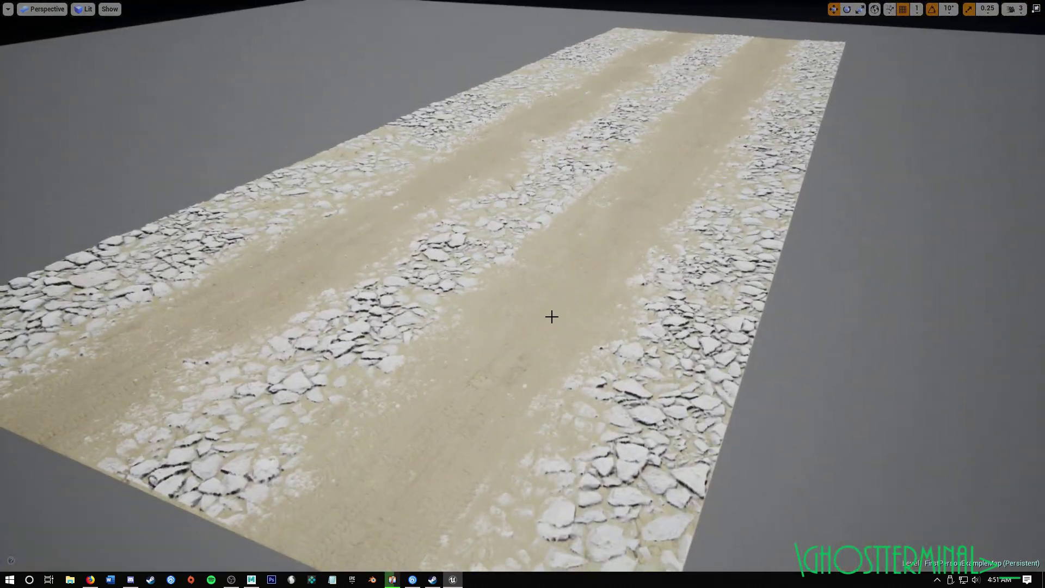
{"action": "key", "text": "s"}
{"action": "right_click_drag", "start_coordinate": [628, 306], "coordinate": [668, 292]}
{"action": "key", "text": "w"}
{"action": "key", "text": "a"}
{"action": "key", "text": "s"}
{"action": "key", "text": "s"}
{"action": "right_click_drag", "start_coordinate": [739, 295], "coordinate": [672, 304]}
{"action": "key", "text": "d"}
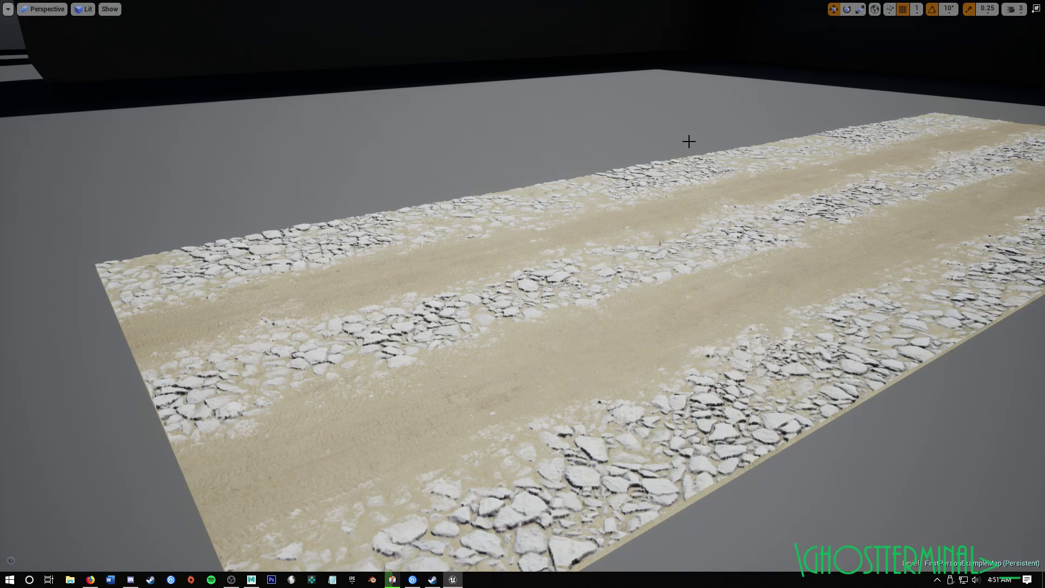
{"action": "key", "text": "a"}
{"action": "right_click_drag", "start_coordinate": [628, 273], "coordinate": [699, 256]}
{"action": "key", "text": "s"}
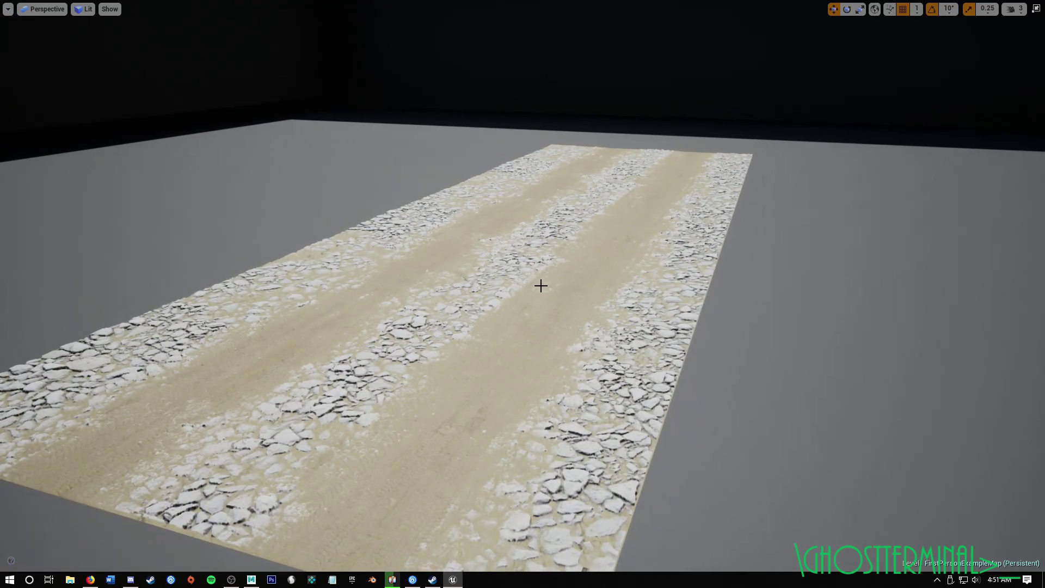